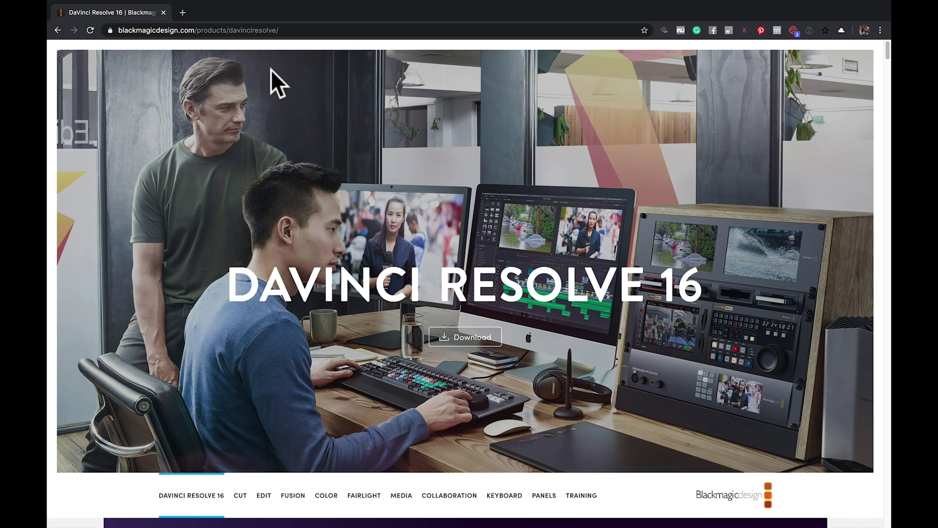
Review the DaVinci Resolve 16 download options for Mac, Windows and Linux, then dismiss them.
left_click(474, 338)
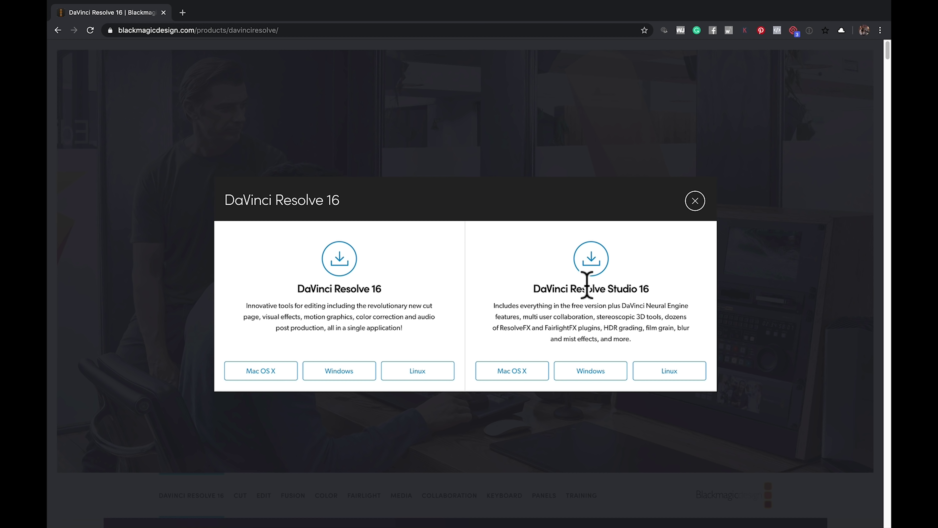
left_click(695, 200)
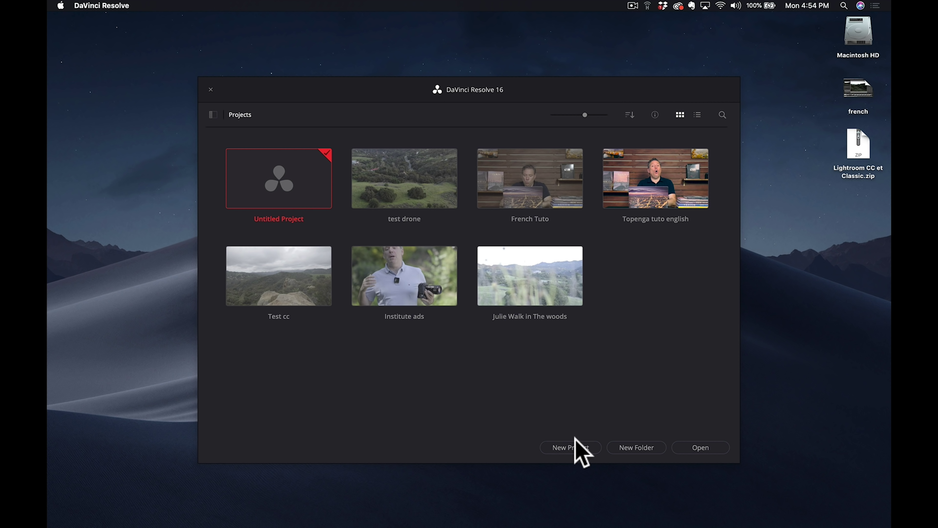
Create a new project named 'Test drone 2'.
left_click(573, 447)
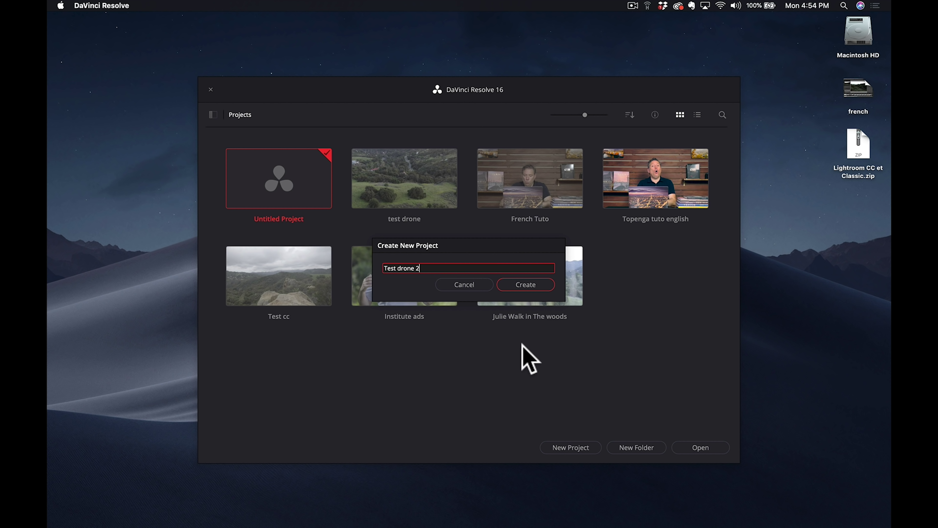
left_click(529, 285)
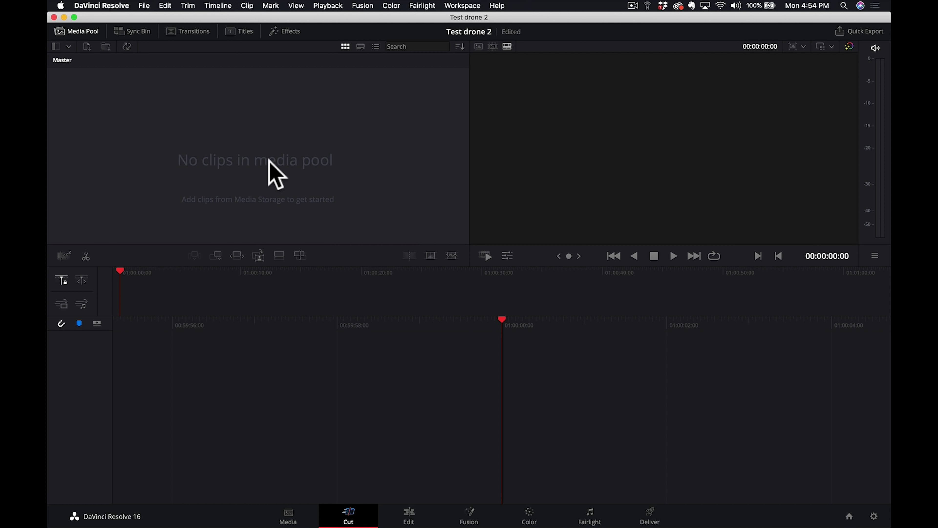
Import all five files from the Drone shot folder and change the timeline frame rate to match them.
right_click(268, 130)
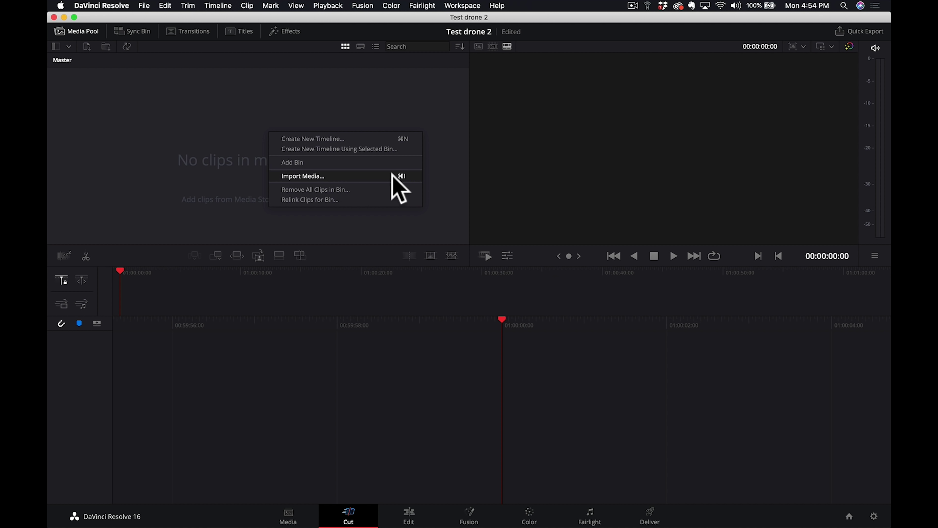
left_click(370, 176)
left_click(383, 63)
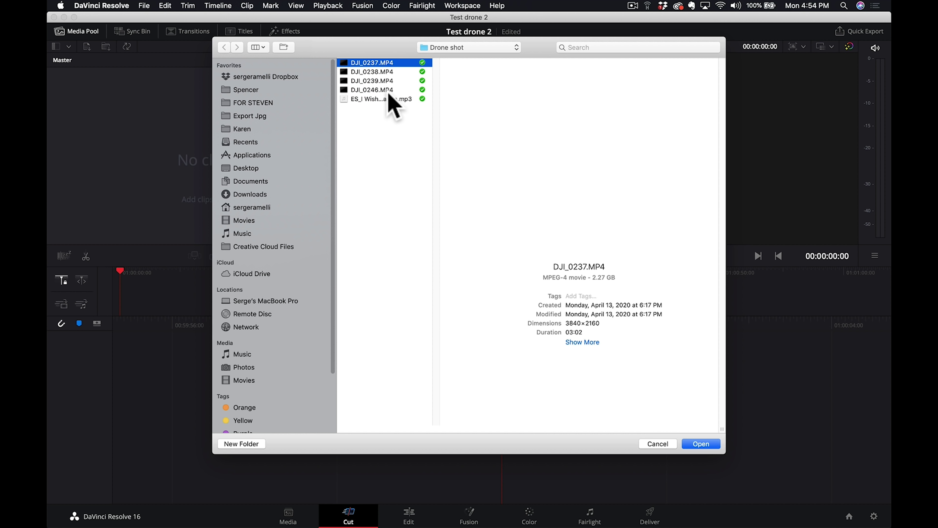
left_click(387, 99, "shift")
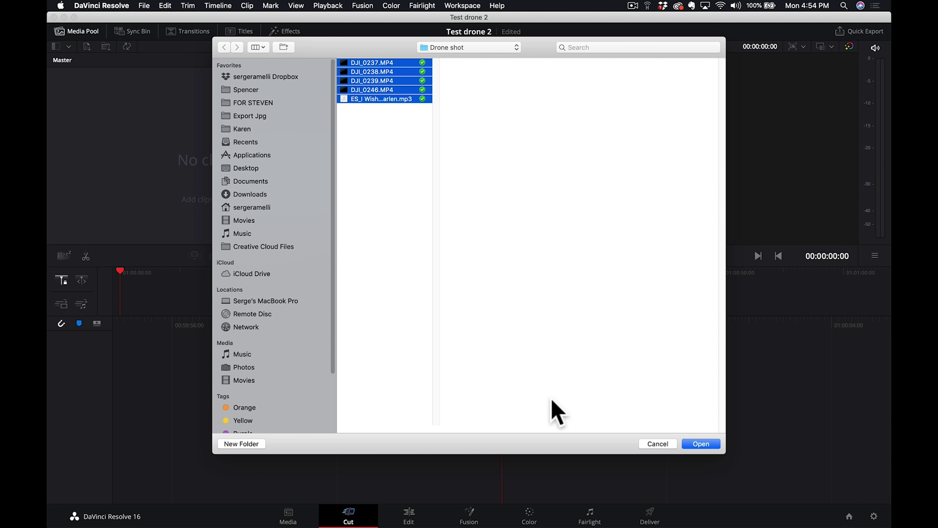
left_click(701, 443)
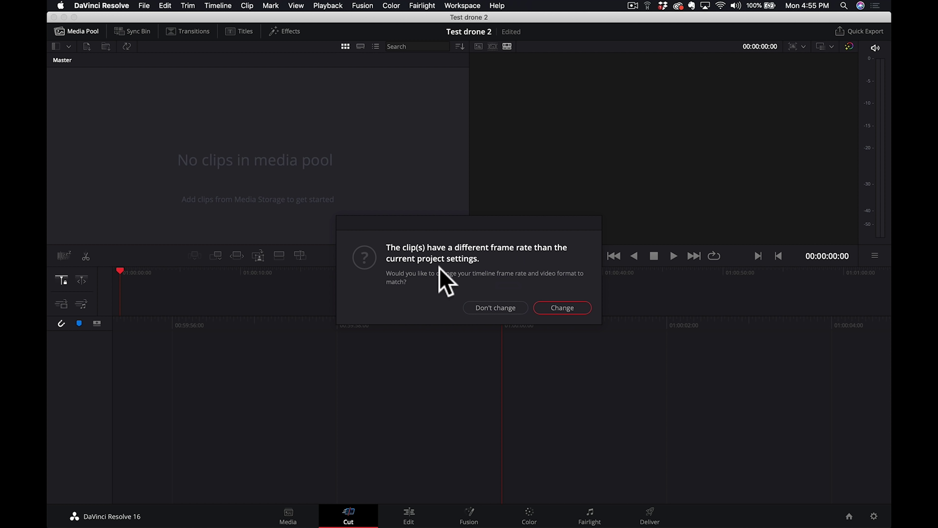
left_click(570, 309)
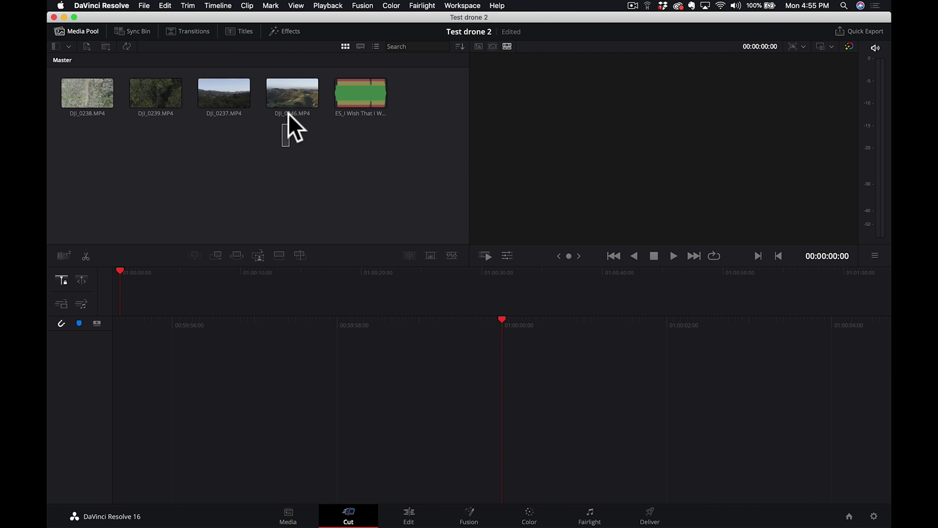
left_click_drag(283, 147, 78, 87)
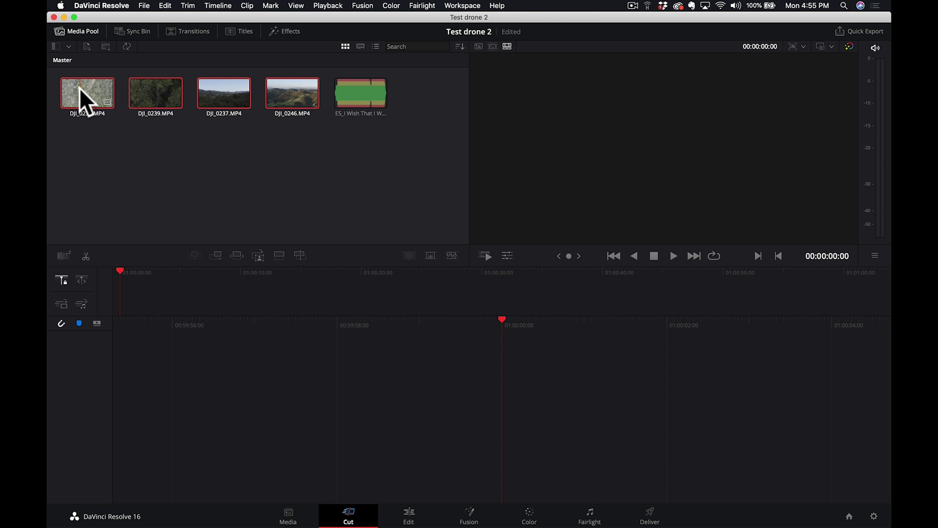
Create Timeline 1 from the selected clips and view them as one continuous source tape.
right_click(90, 105)
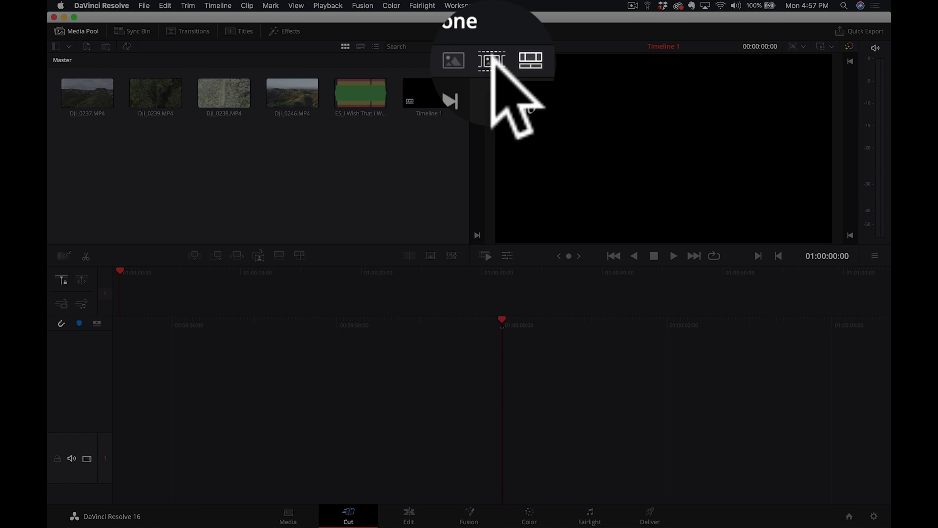
left_click(493, 47)
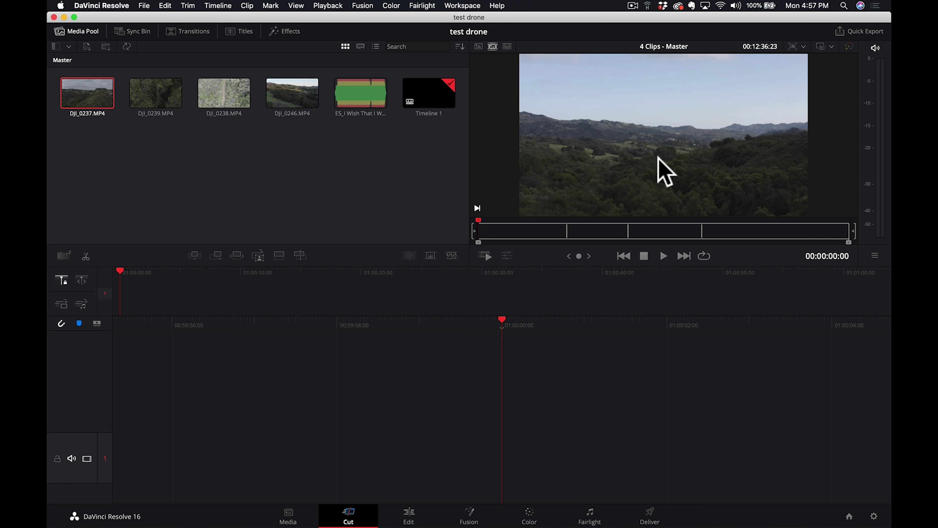
Mark a roughly 12-second range of DJI_0237 and Smart Insert it as the first shot.
left_click_drag(477, 219, 507, 218)
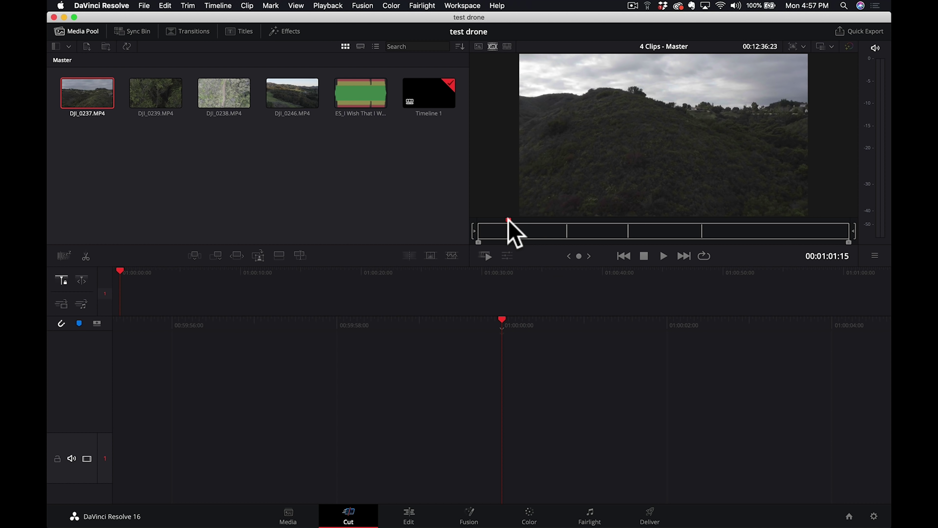
left_click_drag(509, 218, 514, 219)
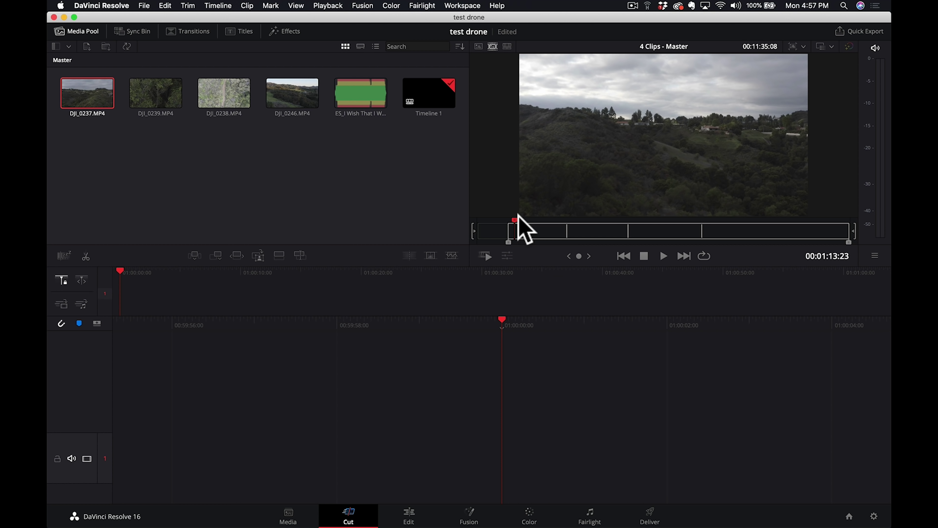
key("o")
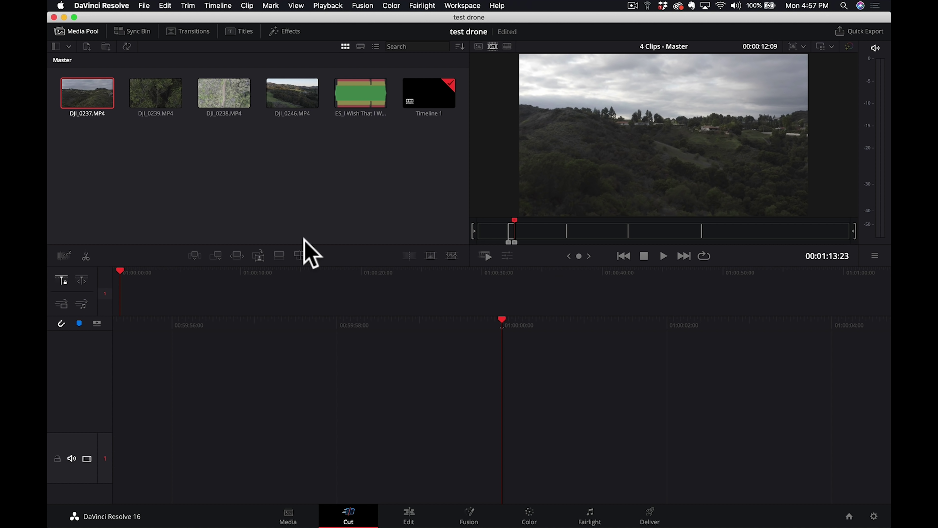
left_click(198, 254)
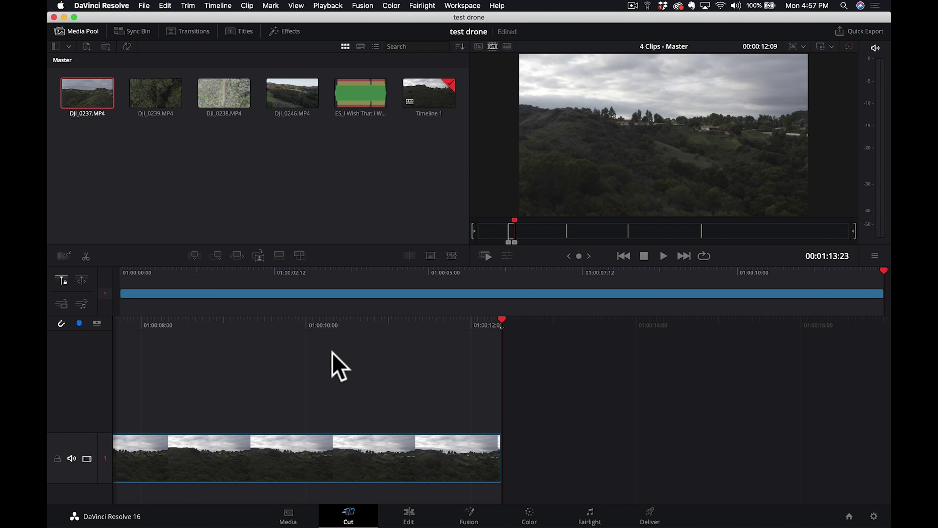
Play the new shot back from the start on the Edit page, then return to the Cut page source tape.
left_click(501, 319)
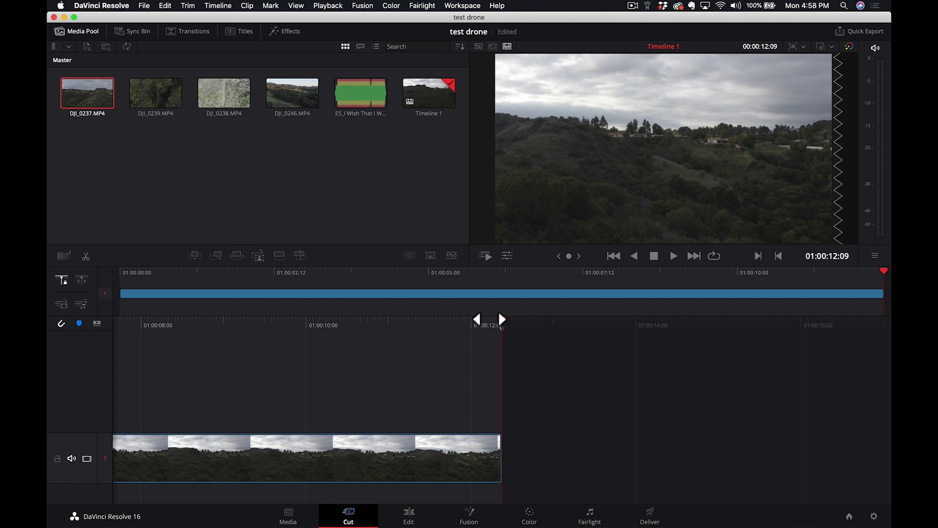
left_click(410, 516)
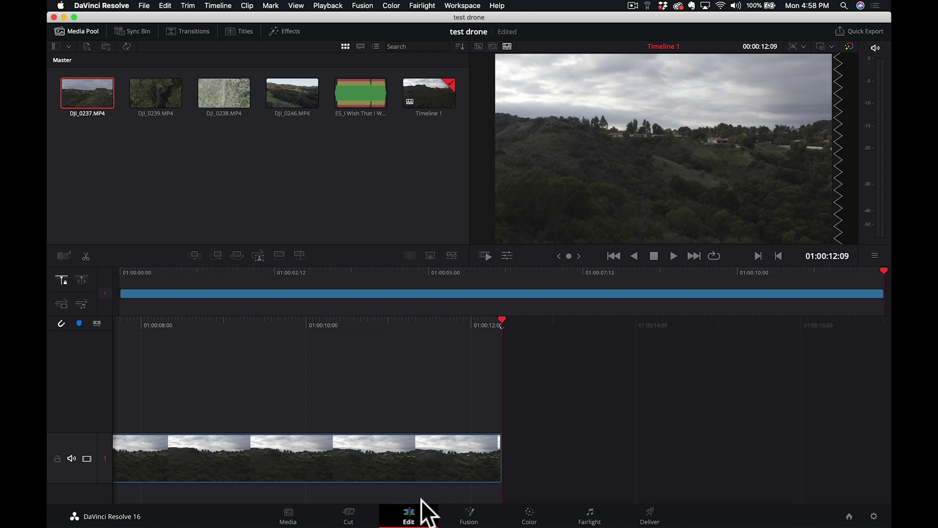
left_click_drag(435, 303, 384, 303)
key("space")
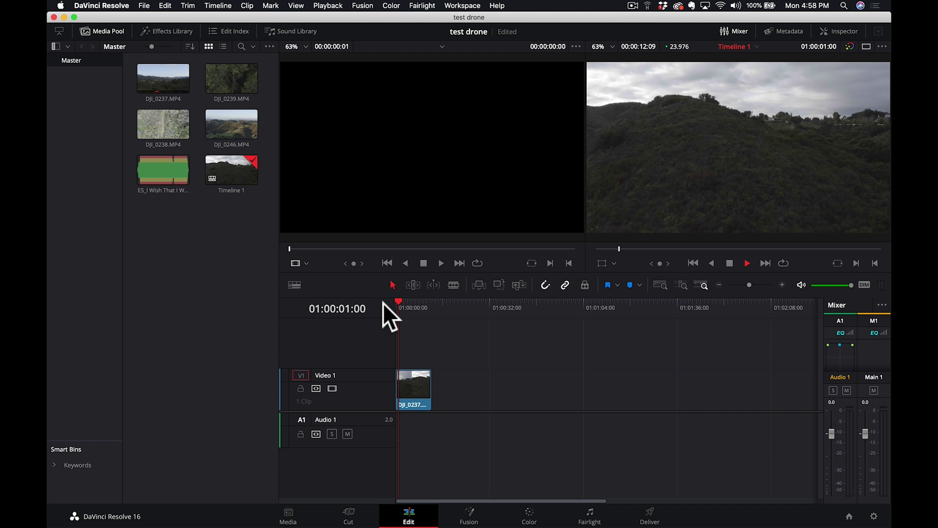
key("space")
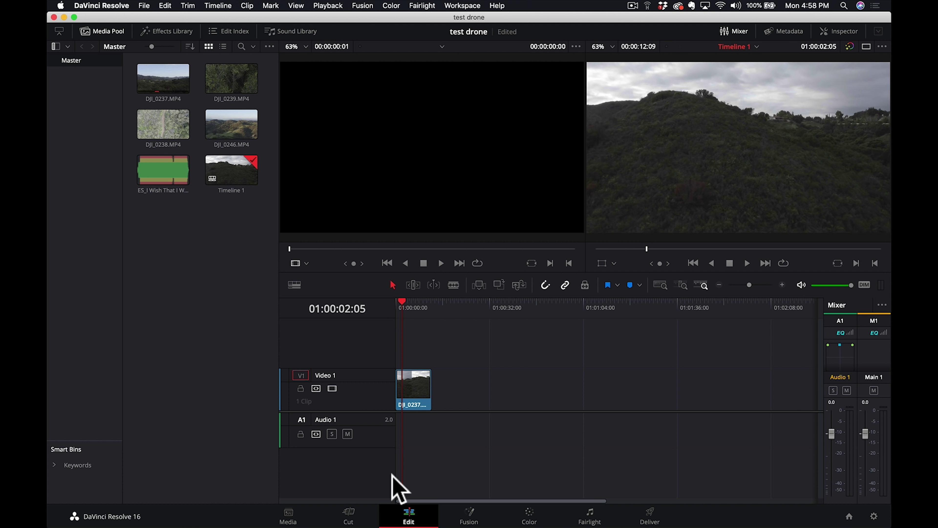
left_click(351, 517)
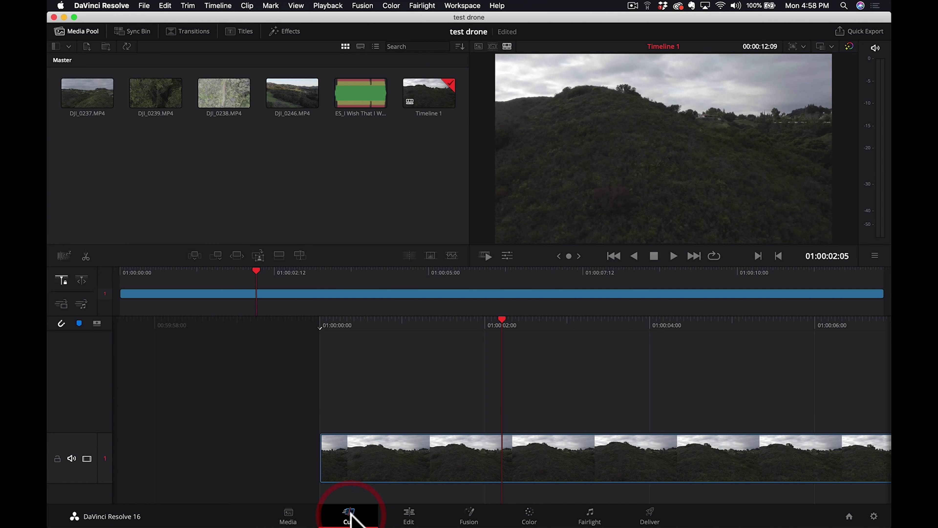
left_click(492, 46)
left_click_drag(515, 222, 543, 220)
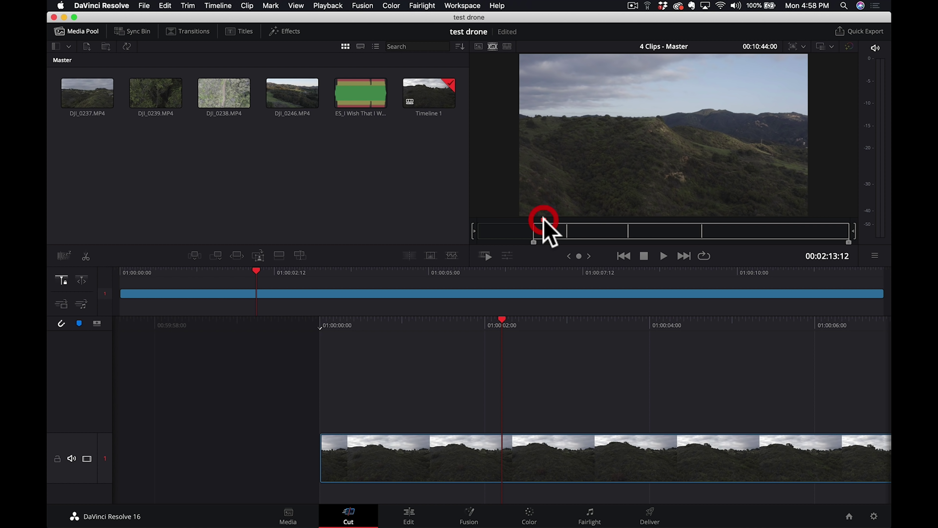
Smart Insert a second DJI_0237 stretch, then clear the marks and insert a DJI_0239 section.
key("o")
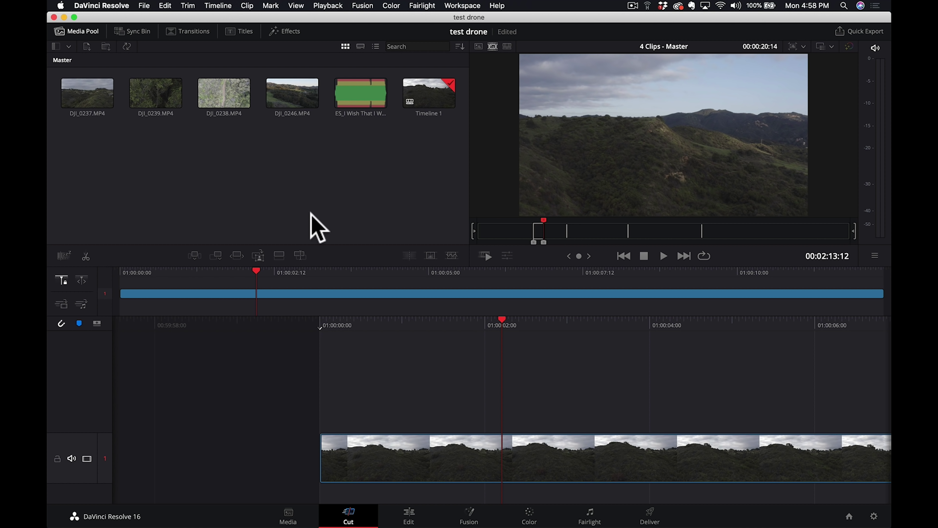
left_click(195, 255)
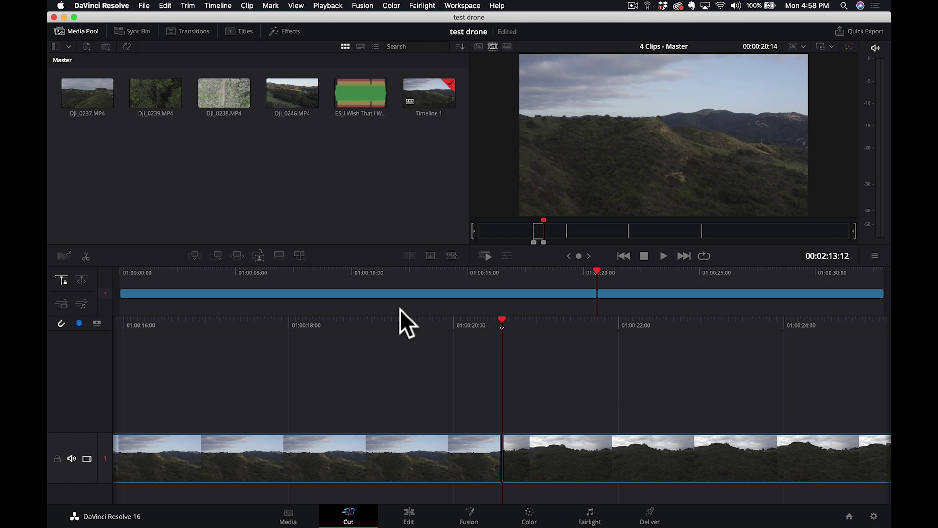
left_click_drag(543, 221, 616, 214)
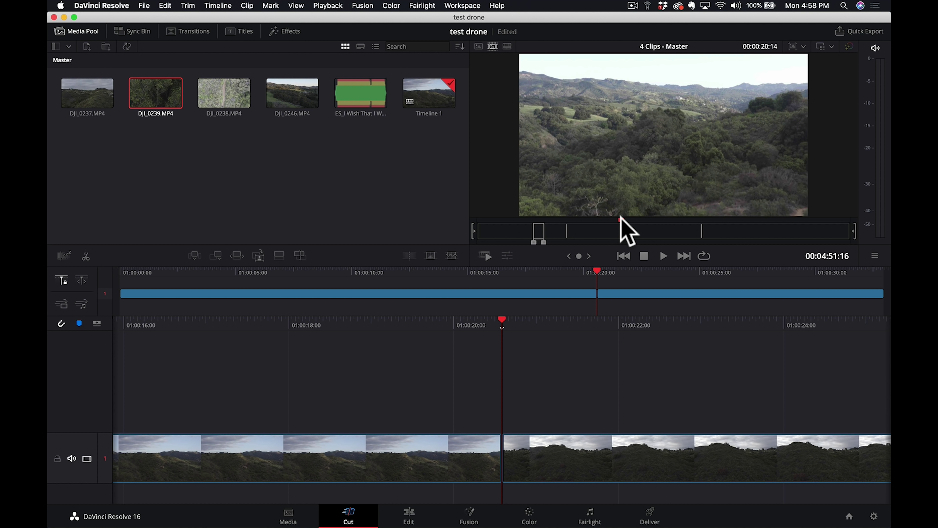
left_click_drag(621, 218, 619, 218)
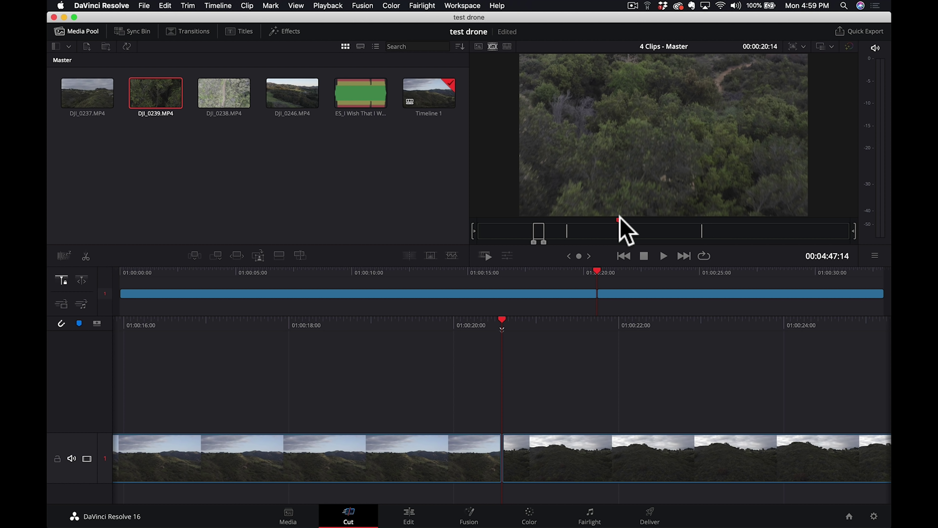
left_click_drag(619, 218, 614, 219)
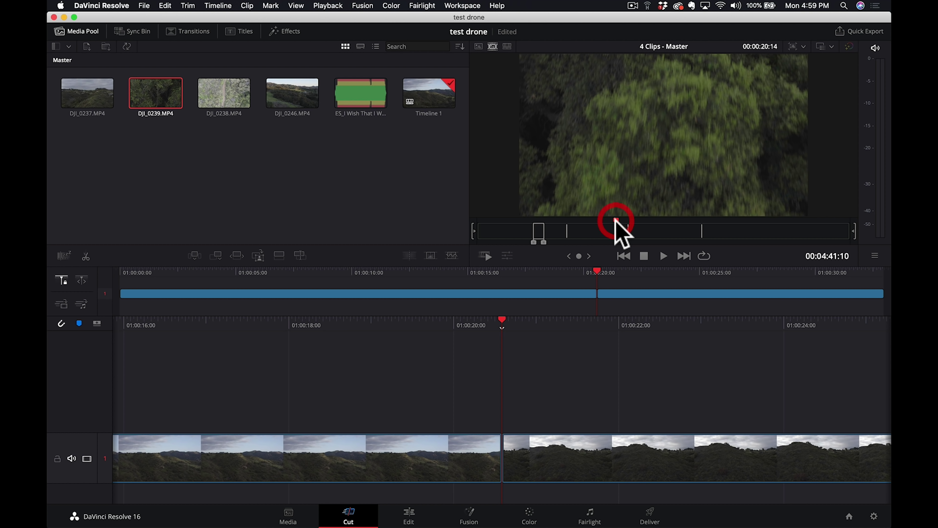
key("alt+x")
left_click_drag(616, 219, 624, 218)
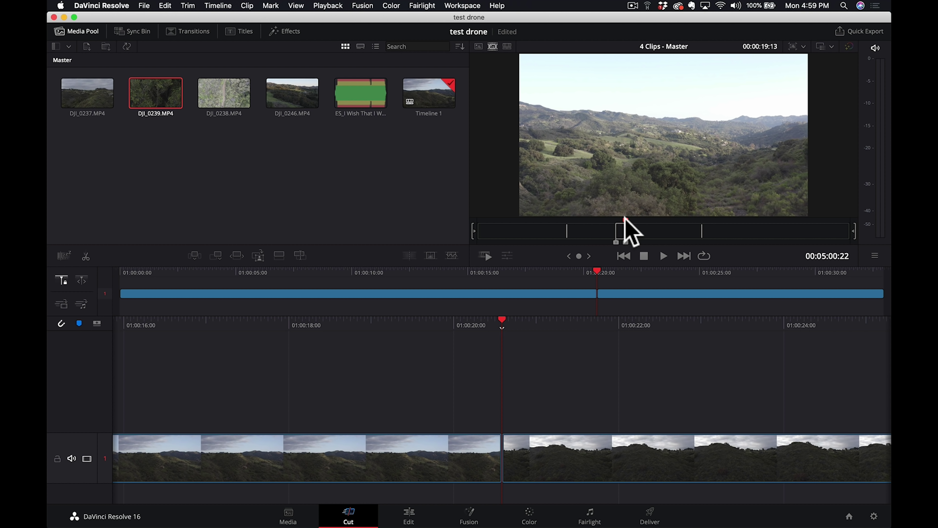
left_click(194, 255)
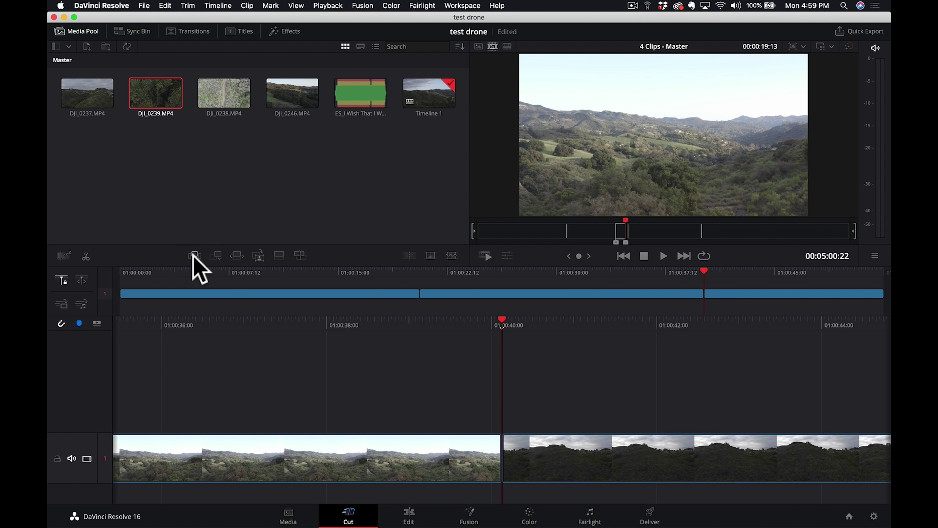
Smart Insert a trimmed DJI_0238 section, then the sun-flare section of DJI_0246.
left_click_drag(624, 218, 684, 206)
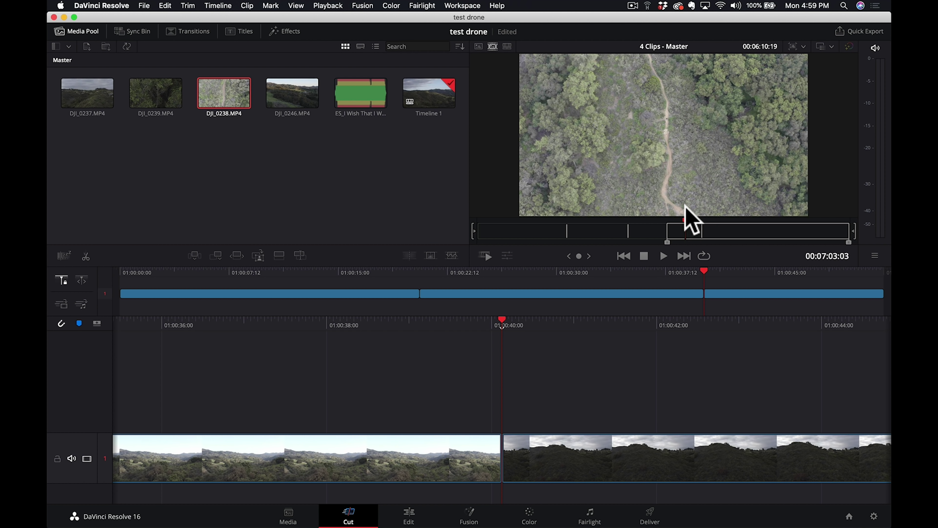
key("o")
left_click(199, 255)
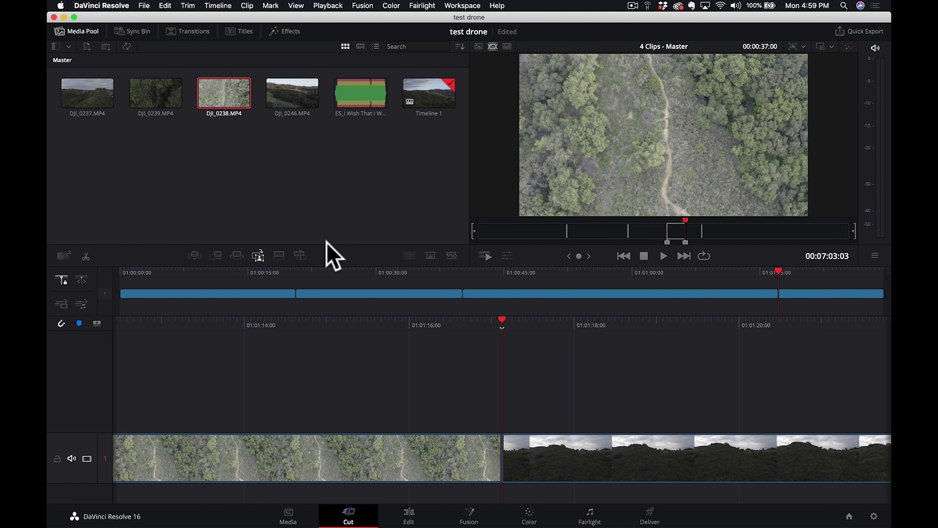
left_click_drag(697, 220, 705, 220)
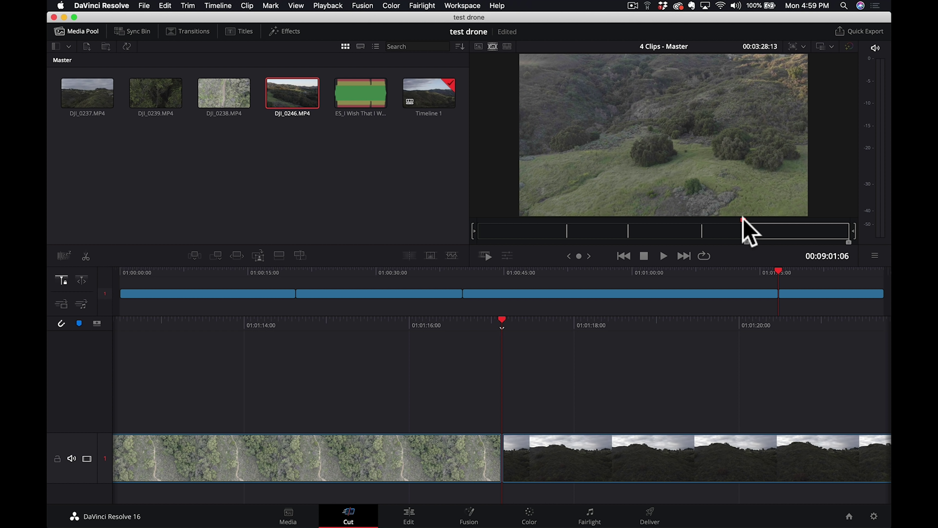
left_click_drag(743, 221, 755, 222)
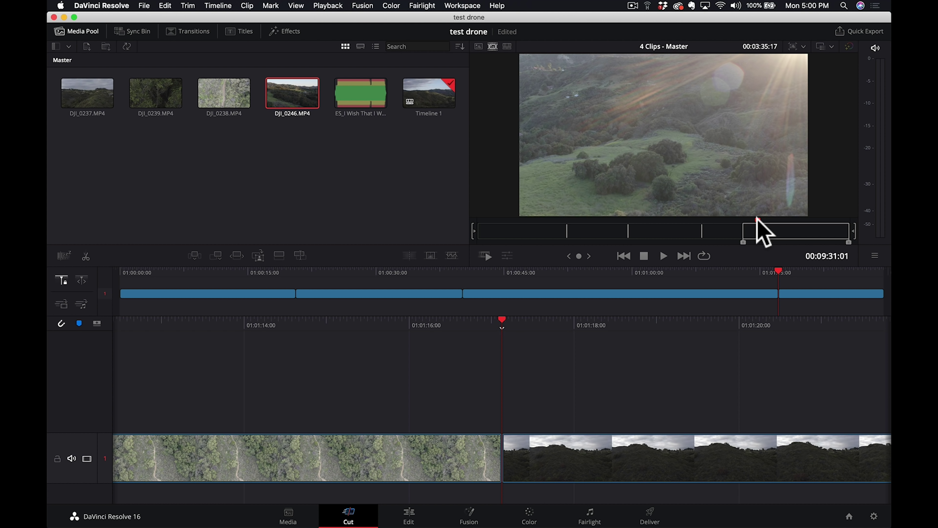
left_click(195, 255)
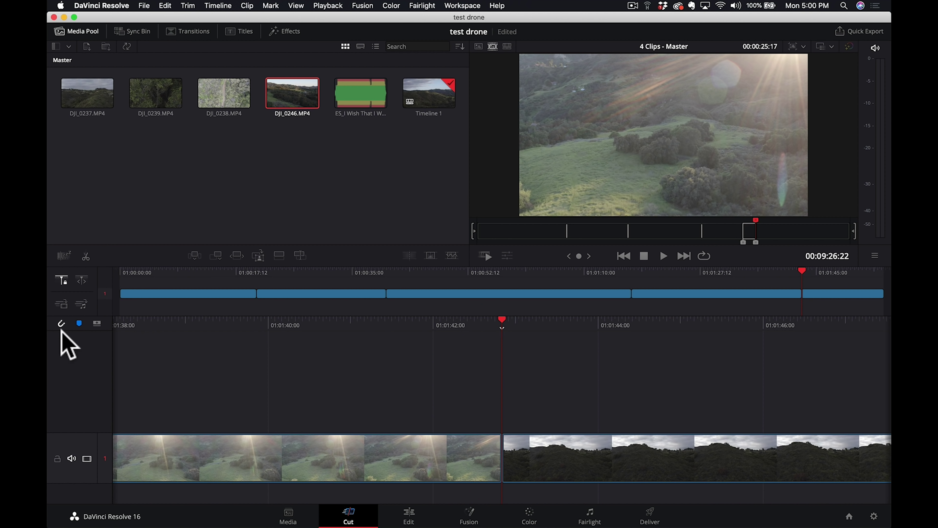
Open the Edit page and park the playhead at 01:00:07:04.
left_click(408, 511)
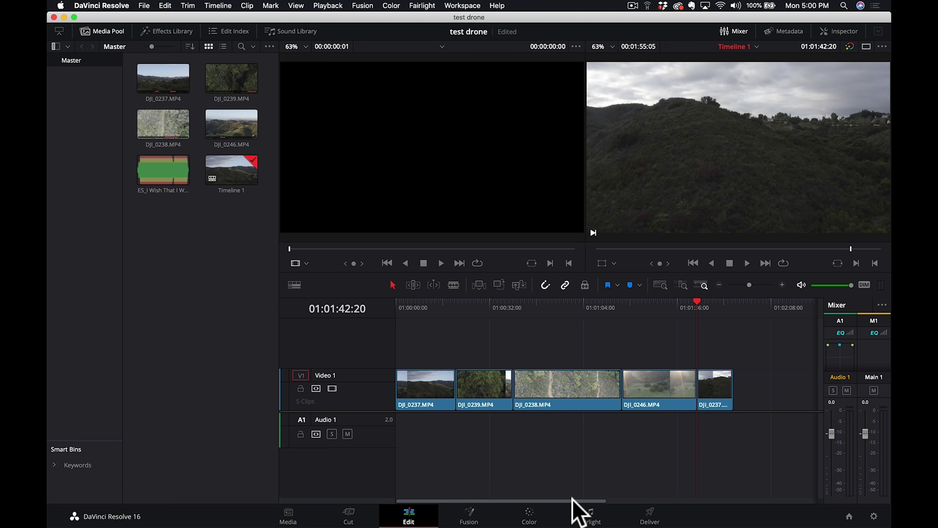
left_click(481, 499)
left_click(417, 308)
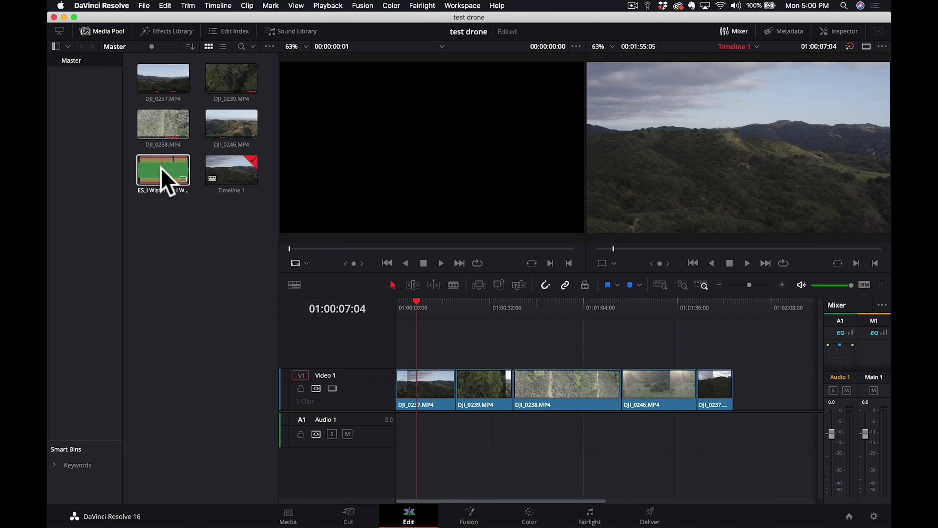
Load the ES_I Wish music clip into the source viewer.
left_click(162, 168)
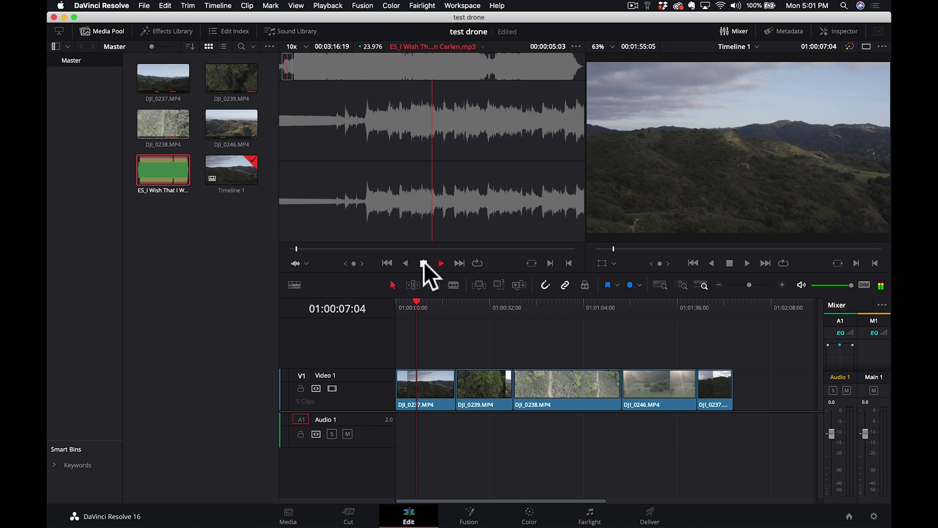
left_click(441, 263)
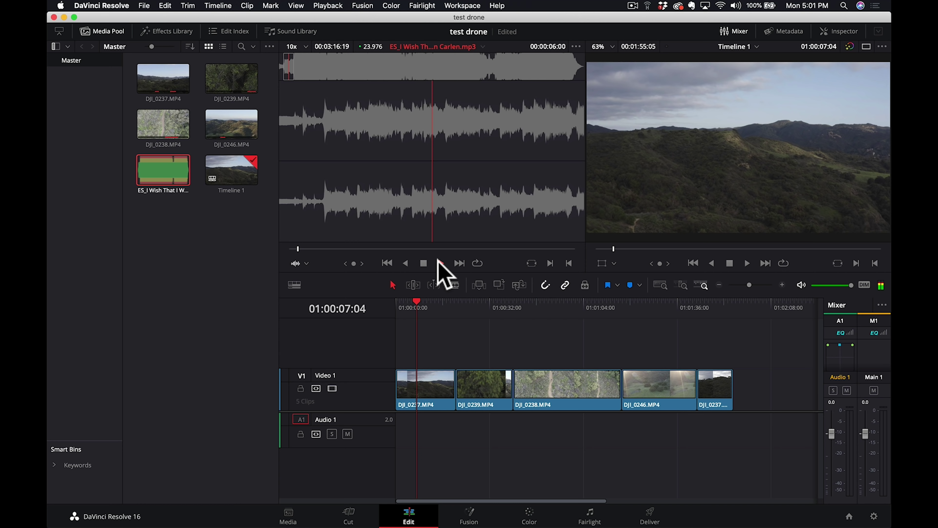
left_click(424, 262)
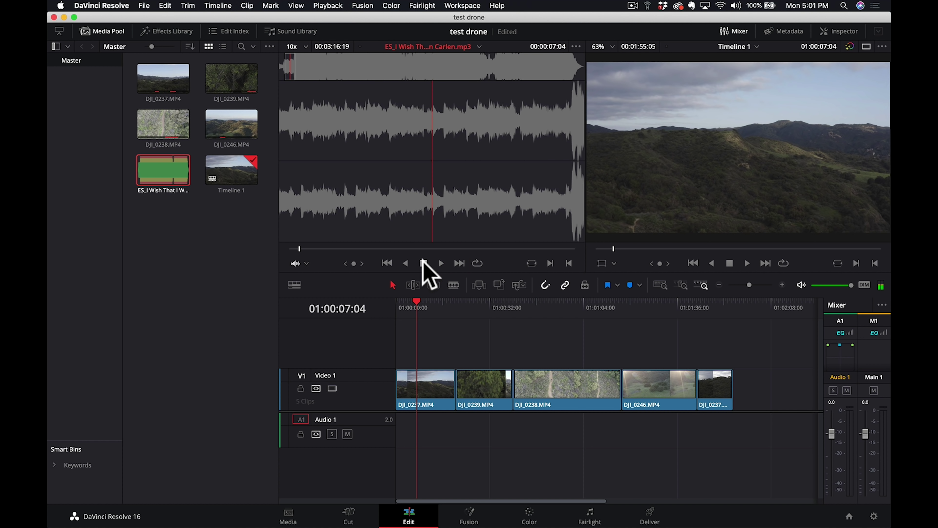
Drop the music onto Audio 1, slide it to the timeline start, and scrub through the edit.
left_click_drag(474, 200, 410, 433)
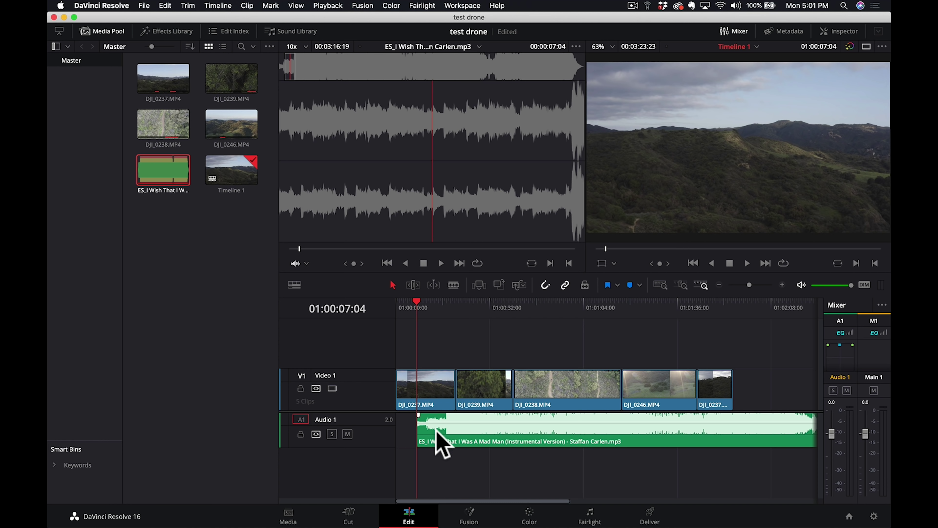
left_click_drag(441, 444, 421, 442)
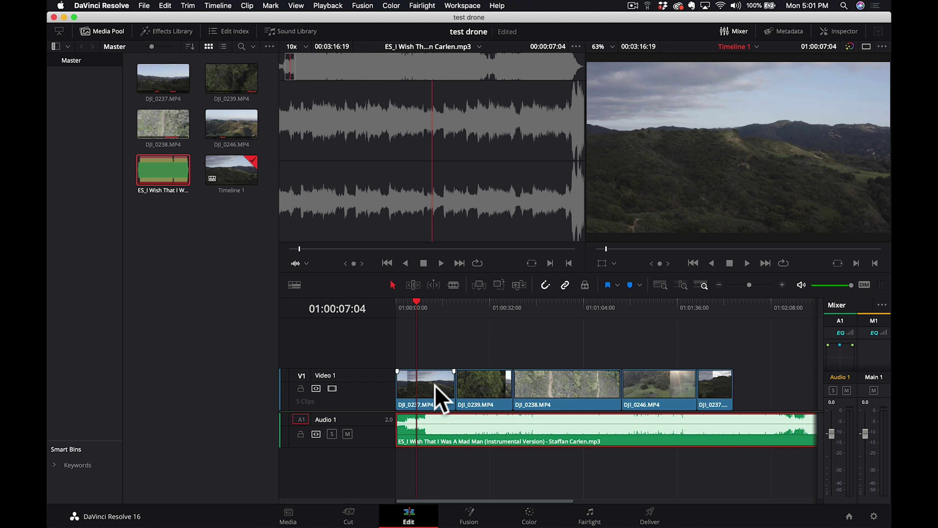
left_click_drag(417, 306, 441, 307)
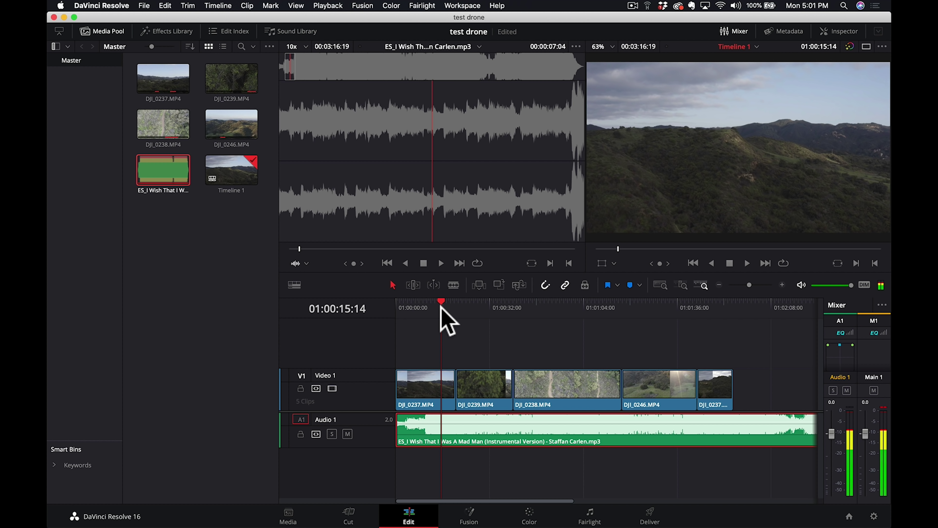
key("F12")
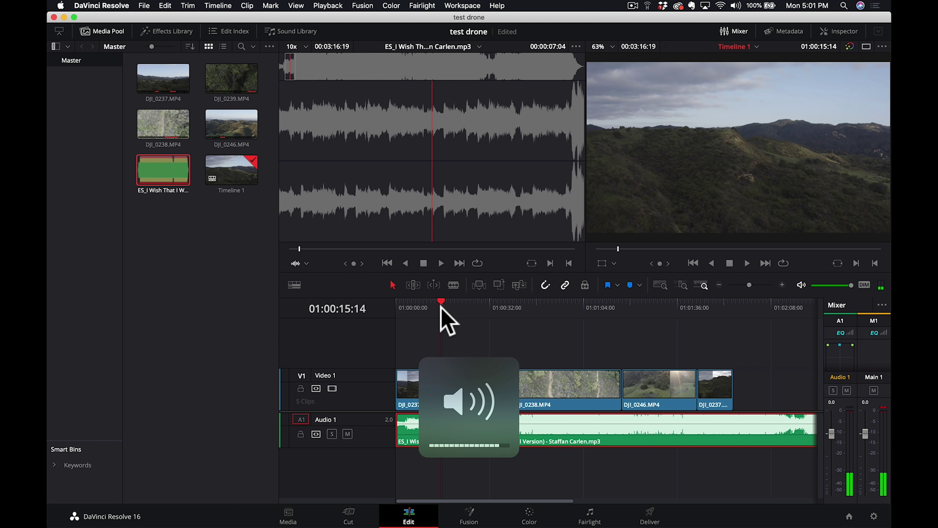
left_click_drag(409, 306, 486, 301)
Put DJI_0239 at the start of Video 1 and DJI_0237 on Video 2, shifting DJI_0238 and DJI_0246 right.
left_click_drag(492, 395, 423, 359)
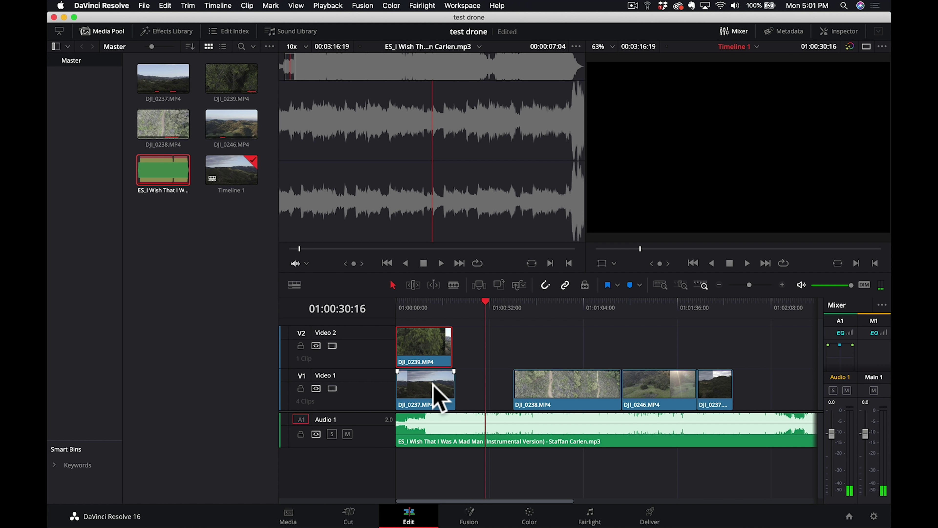
left_click_drag(439, 398, 651, 347)
left_click_drag(720, 386, 763, 386)
left_click_drag(662, 388, 701, 388)
left_click_drag(581, 392, 620, 392)
left_click_drag(405, 326, 425, 377)
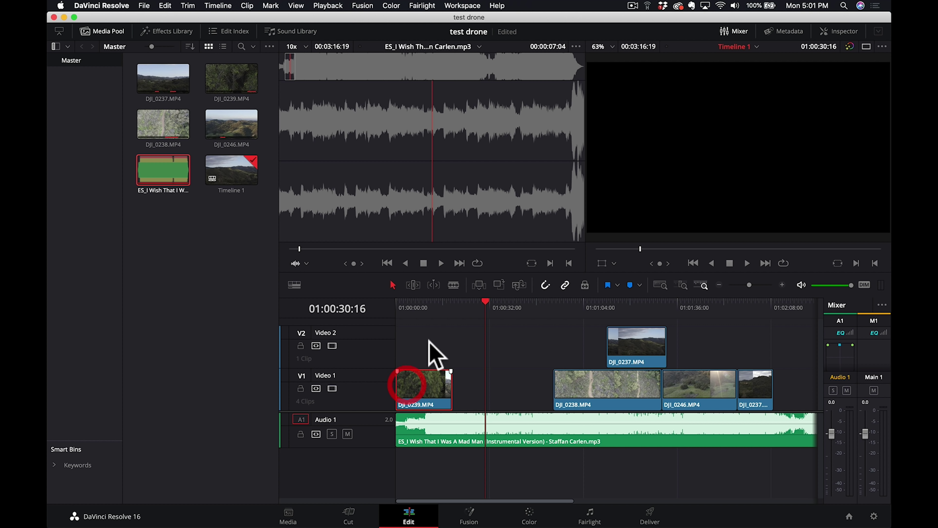
Play the reordered edit from the beginning of the timeline.
key("Home")
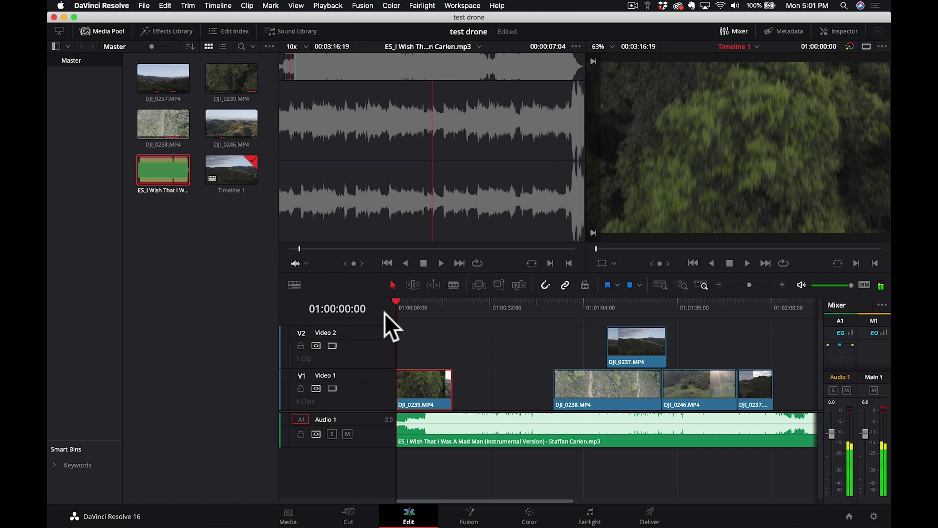
key("space")
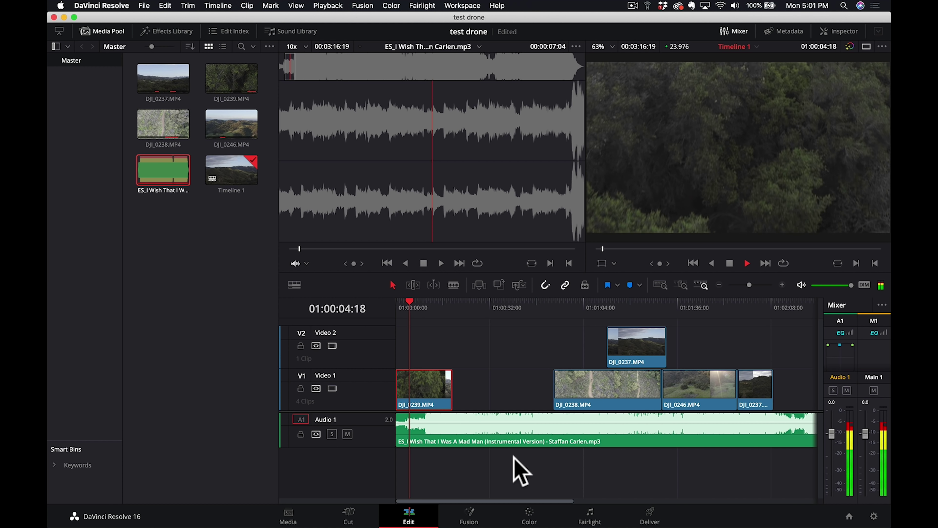
key("space")
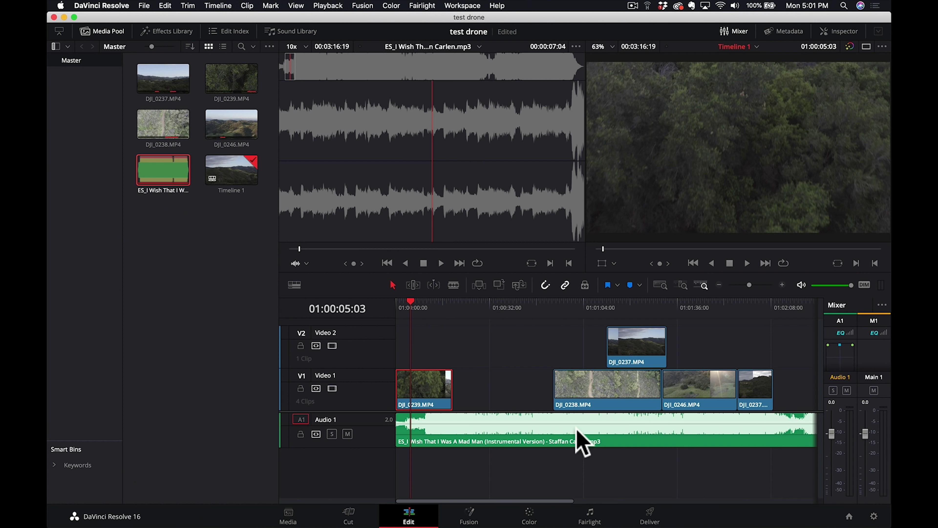
Trim about six seconds off the start of the music clip on Audio 1.
left_click(720, 285)
left_click(720, 285)
left_click(780, 286)
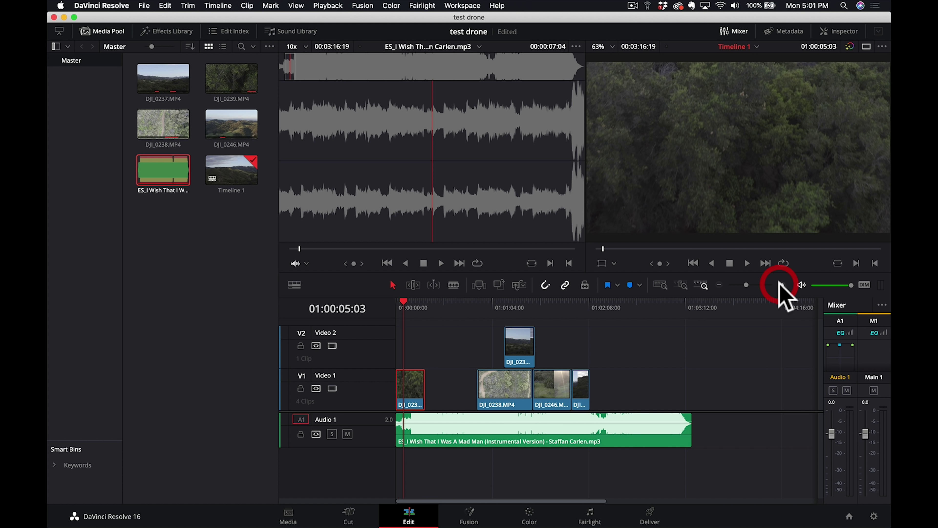
left_click(780, 286)
left_click(780, 286)
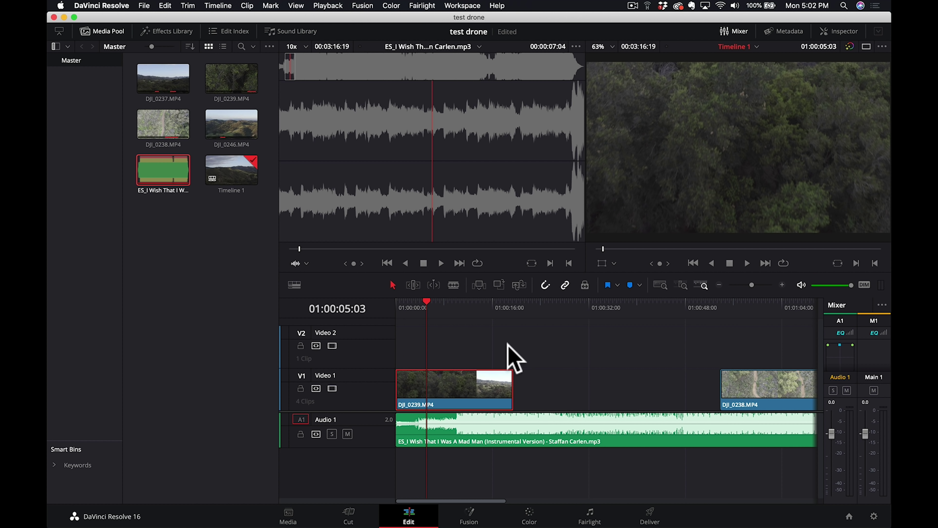
scroll(457, 352, "down", 10)
scroll(457, 352, "up", 12)
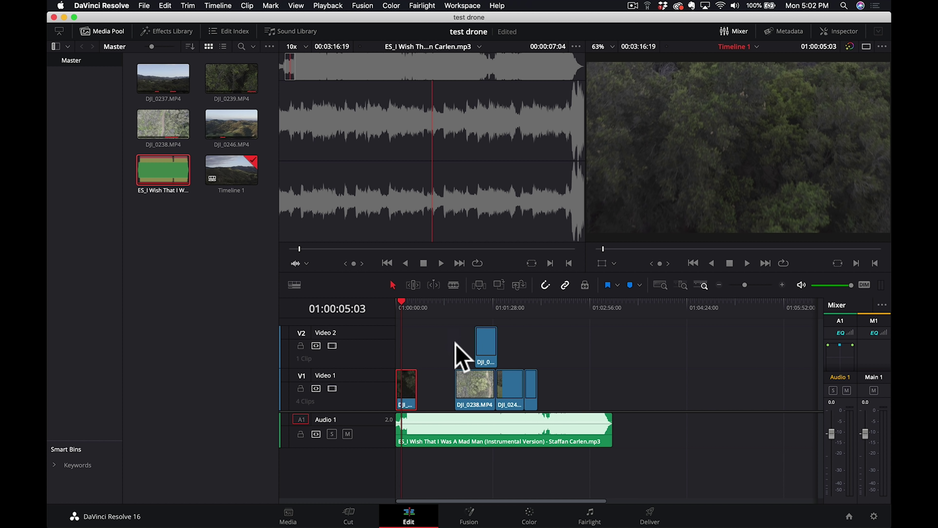
scroll(461, 357, "down", 1)
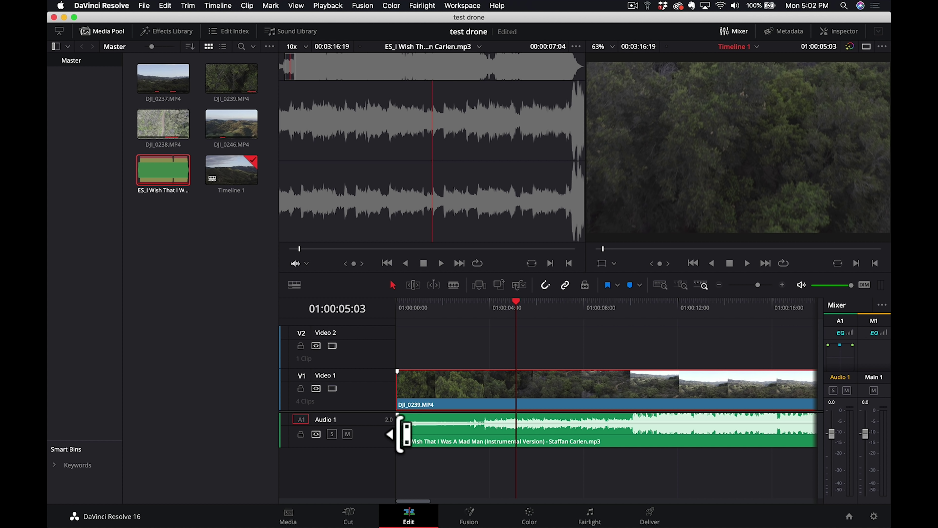
left_click_drag(400, 432, 552, 431)
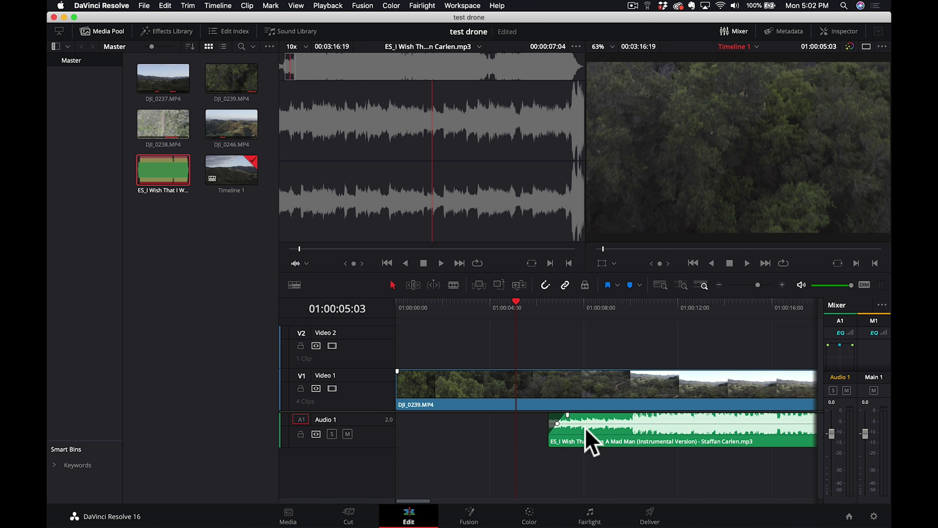
Slide the trimmed music back to the timeline start and play from the beginning.
left_click_drag(603, 429, 421, 413)
key("Home")
key("space")
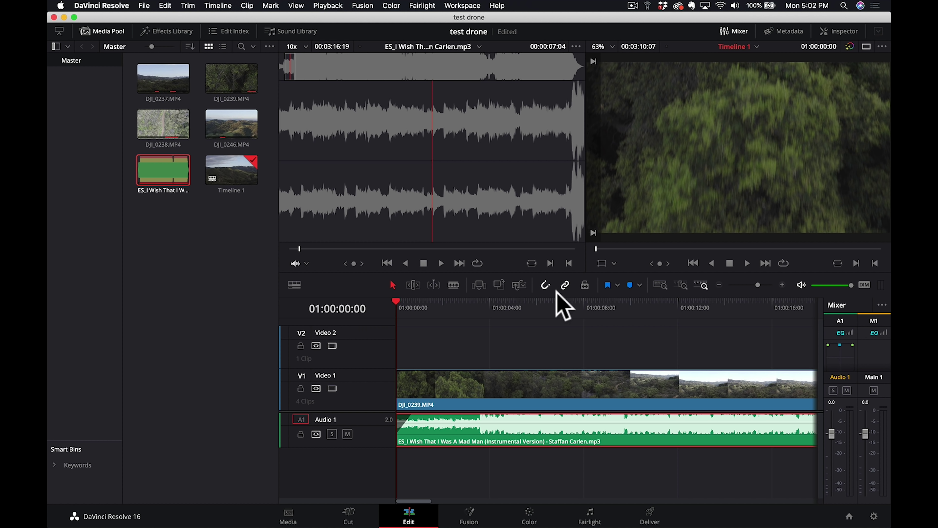
Enable retime controls on DJI_0239 and add a speed point at 01:00:11:05.
key("space")
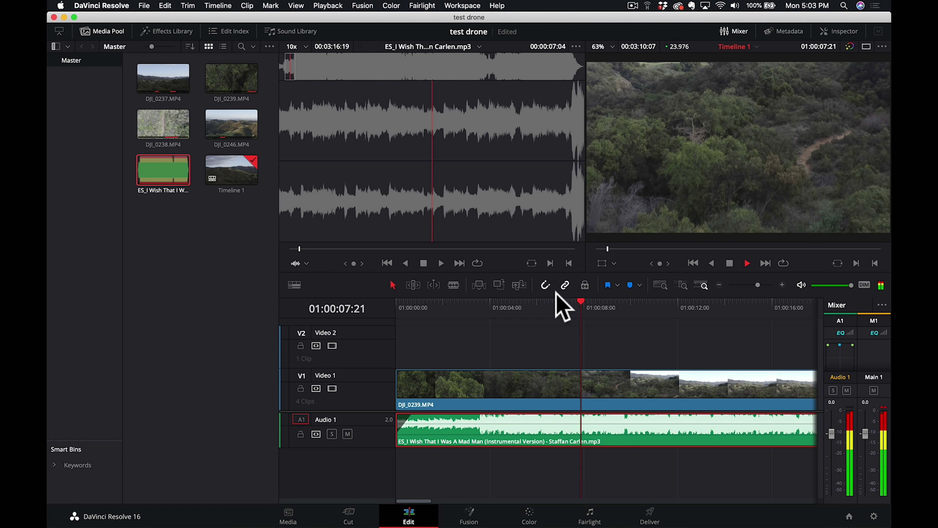
key("space")
left_click_drag(589, 302, 660, 302)
left_click(683, 392)
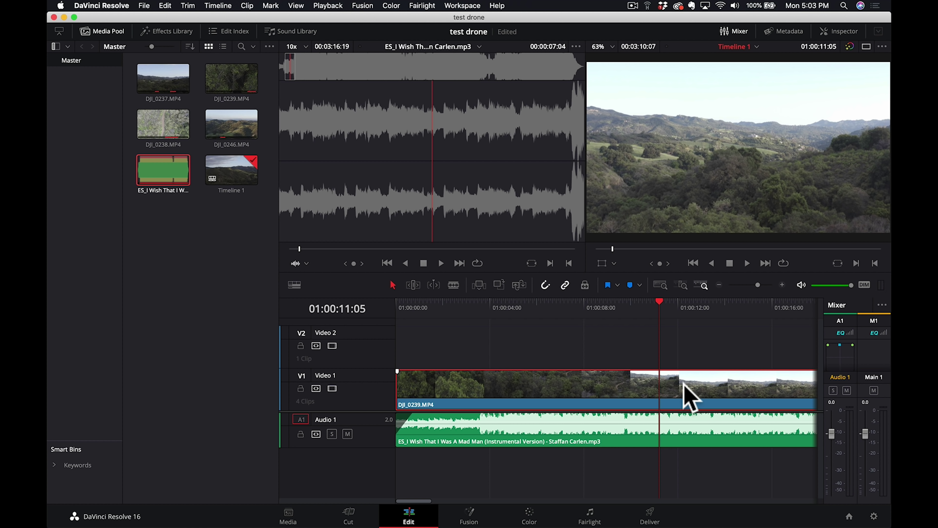
right_click(684, 384)
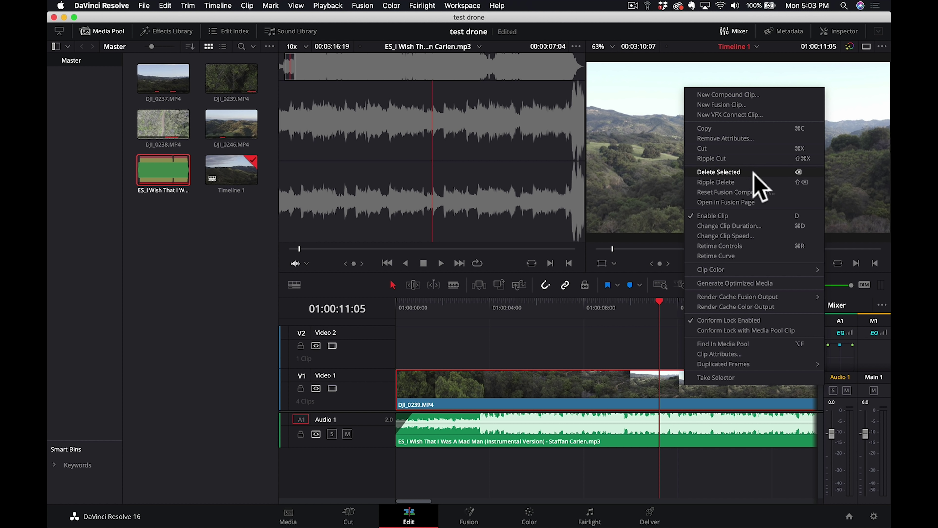
left_click(739, 246)
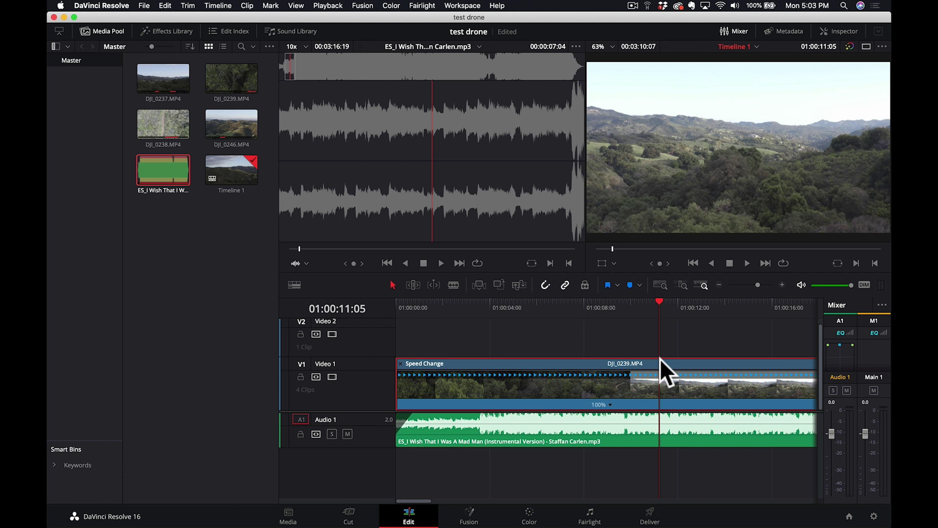
left_click(608, 405)
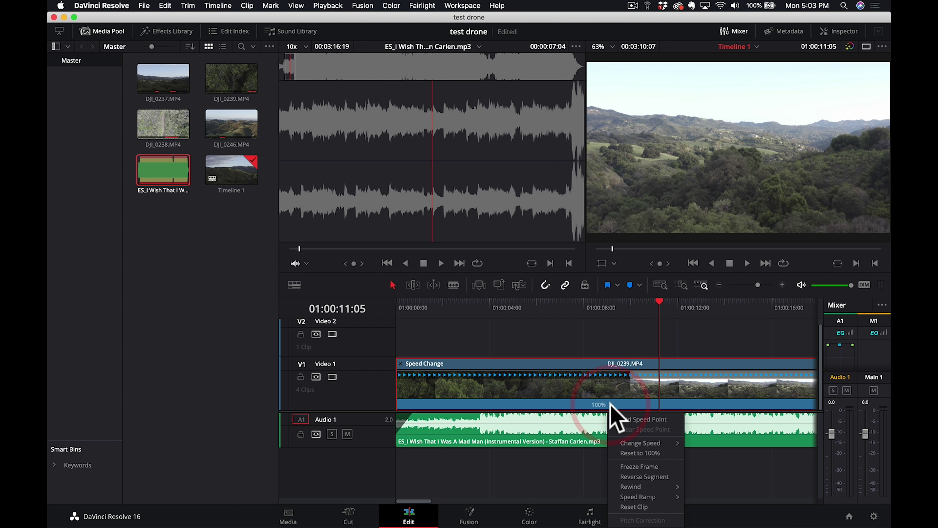
left_click(633, 420)
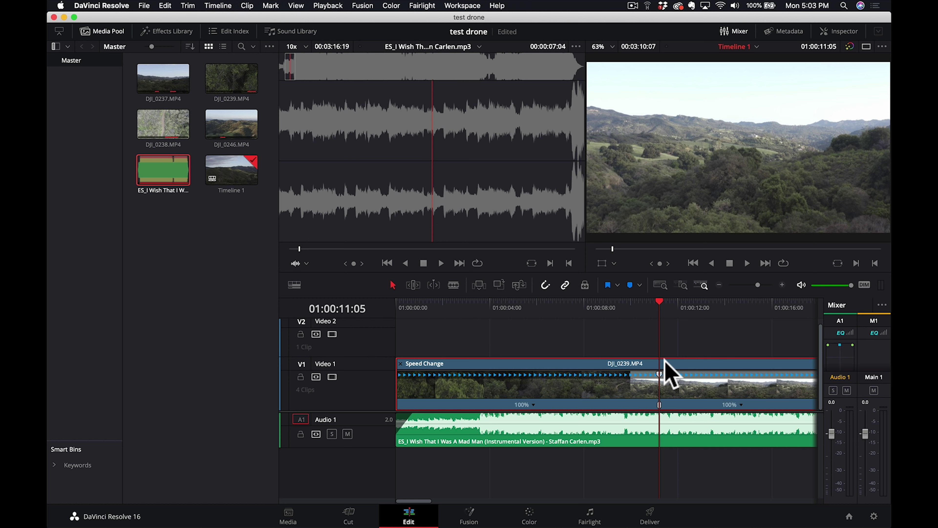
Speed DJI_0239's opening section up to 368% and play the ramp from the start.
left_click_drag(658, 371, 449, 389)
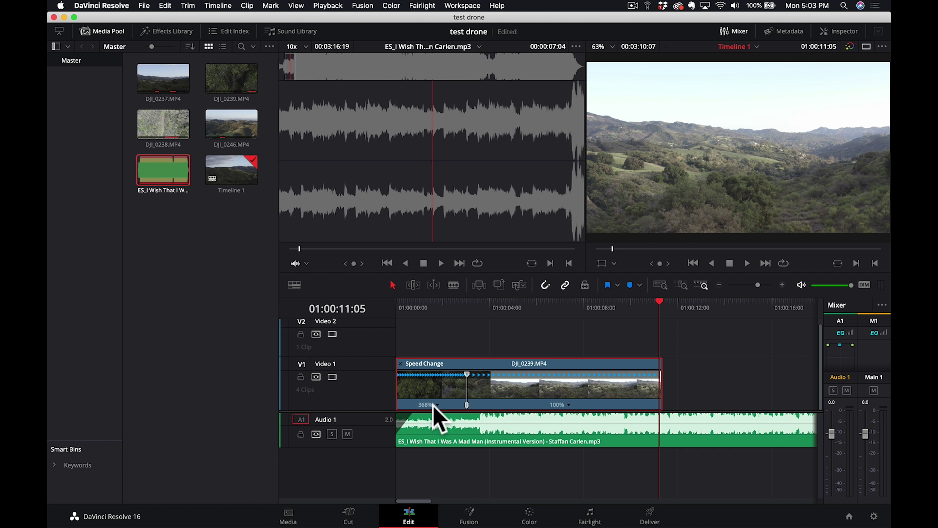
left_click_drag(525, 307, 391, 308)
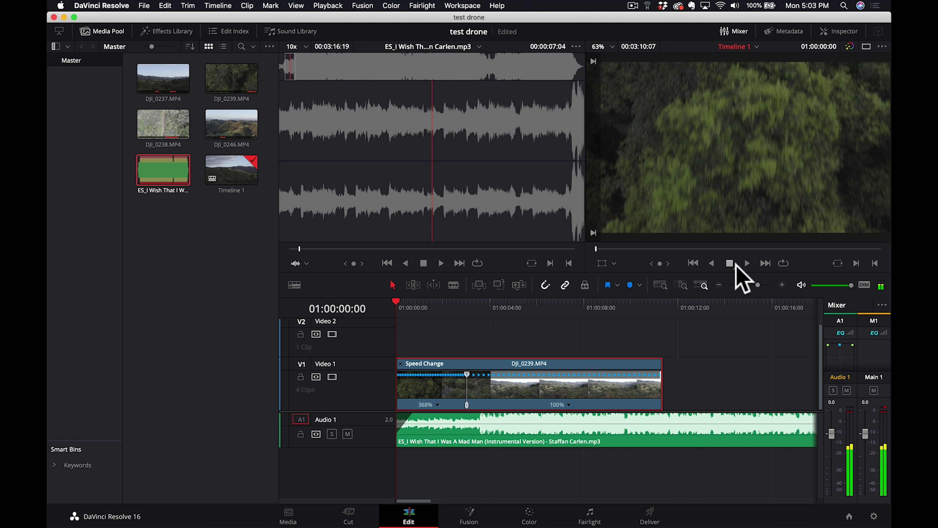
left_click(747, 262)
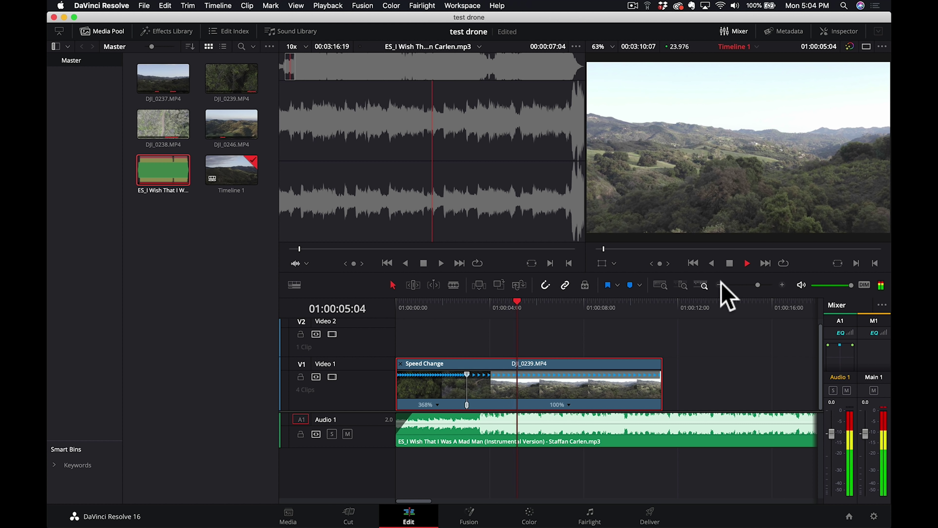
Review the speed change and add Marker 1 on the music clip at the beat.
left_click(496, 303)
key("space")
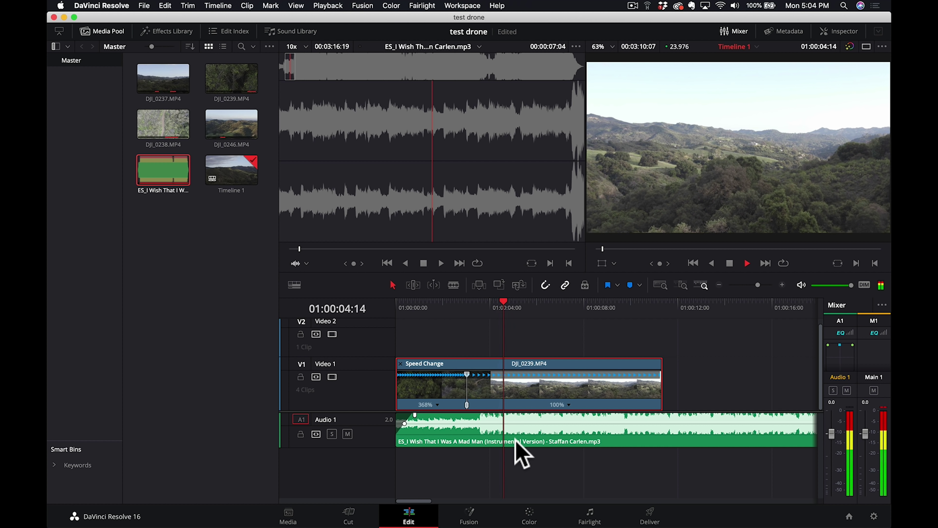
left_click(484, 306)
key("space")
key("space")
left_click(512, 430)
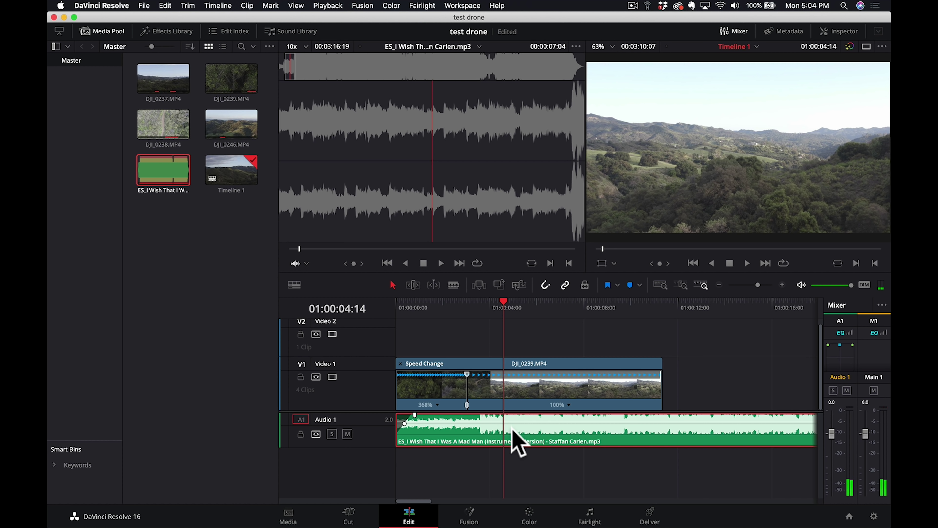
key("m")
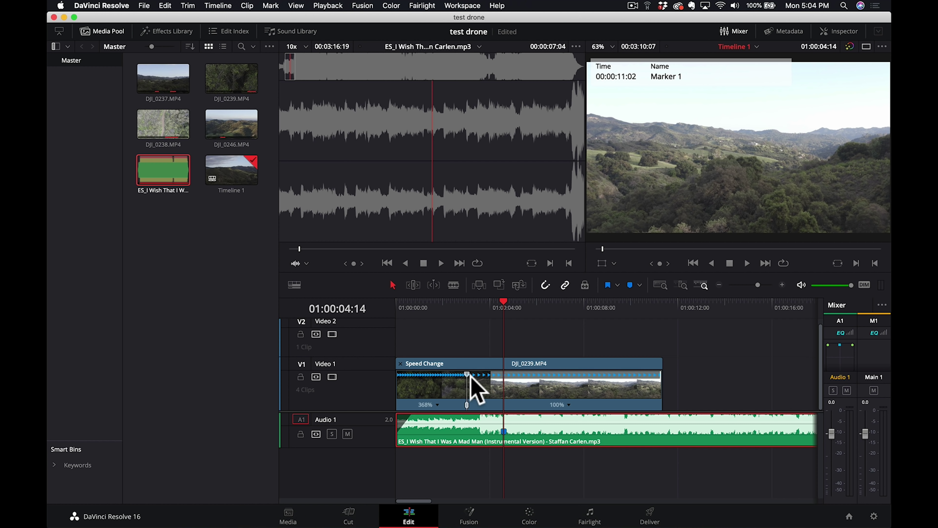
Slow DJI_0239's fast opening section to 222% and play the adjusted ramp.
mouse_move(466, 403)
left_mouse_down()
mouse_move(445, 399)
mouse_move(471, 408)
mouse_move(460, 404)
left_mouse_up()
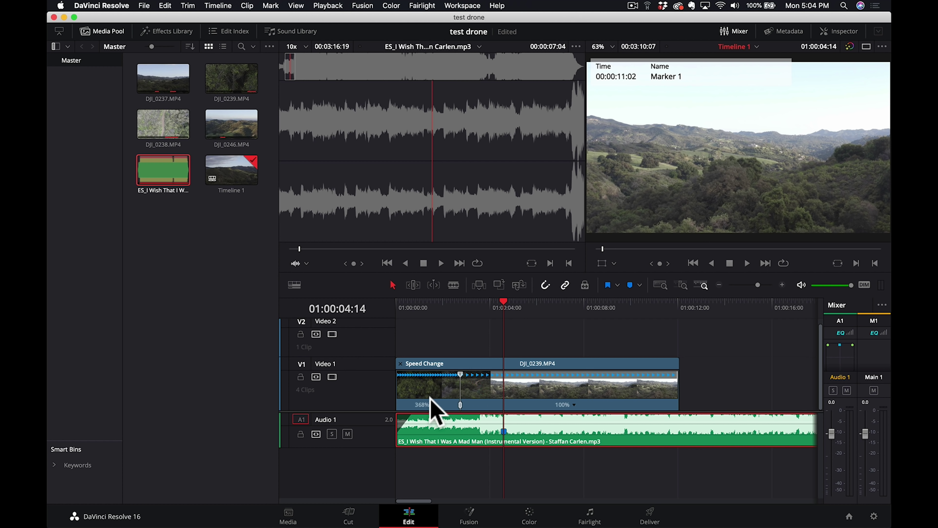
left_click_drag(460, 372, 504, 373)
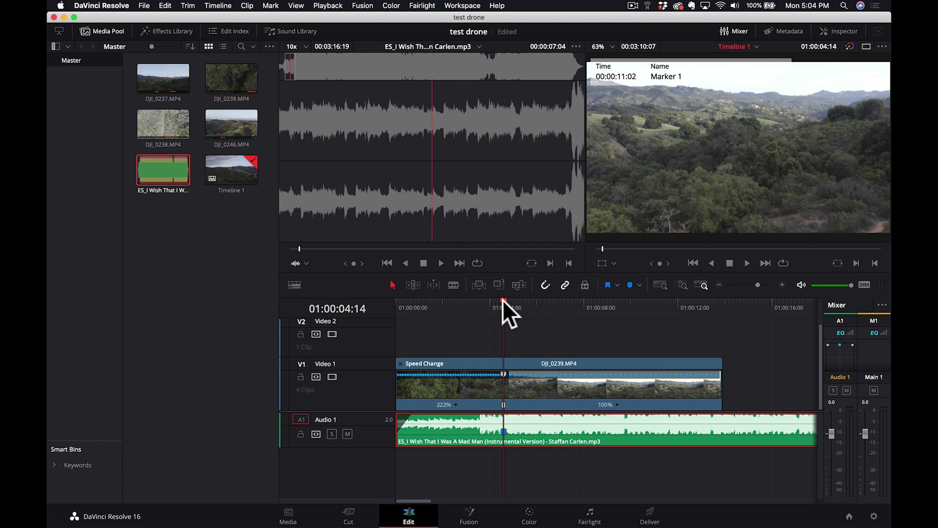
left_click_drag(506, 300, 383, 314)
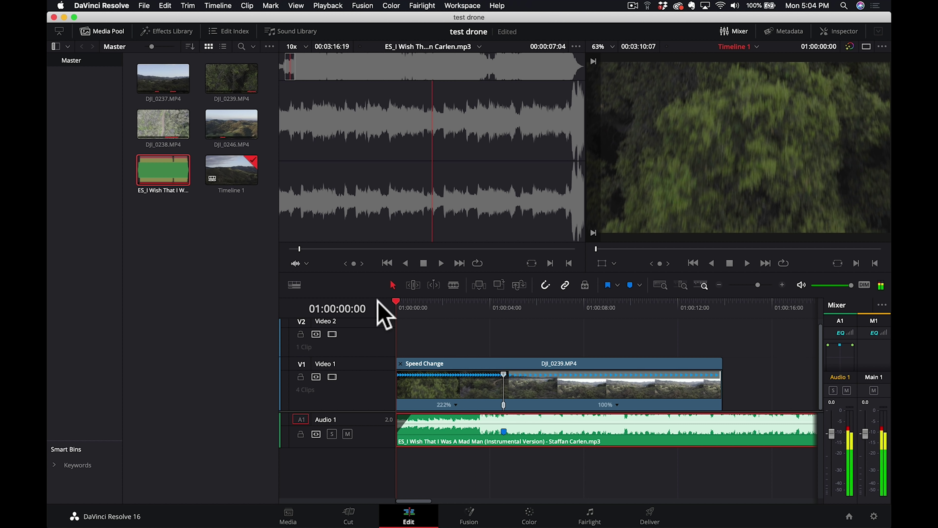
left_click(747, 263)
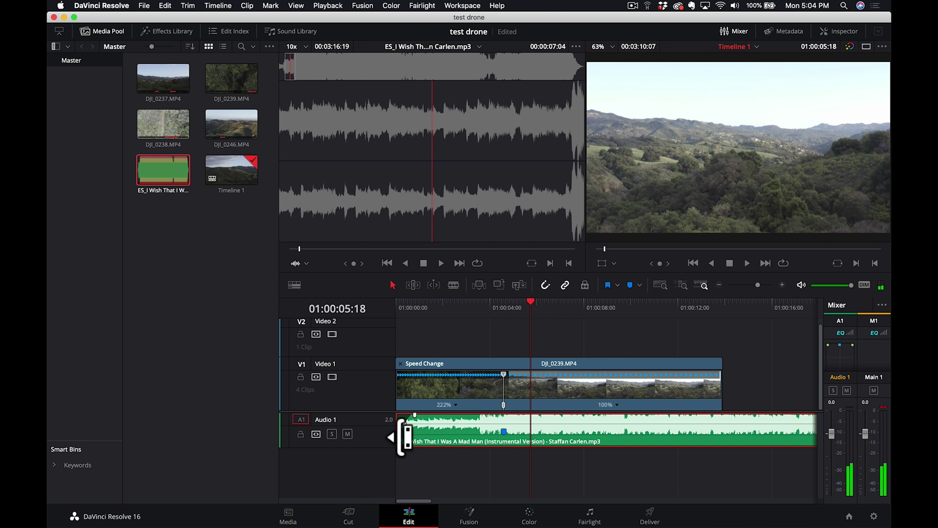
Trim the opening off the music clip and move it back to the timeline start.
left_click_drag(402, 438, 463, 439)
left_click_drag(523, 444, 446, 424)
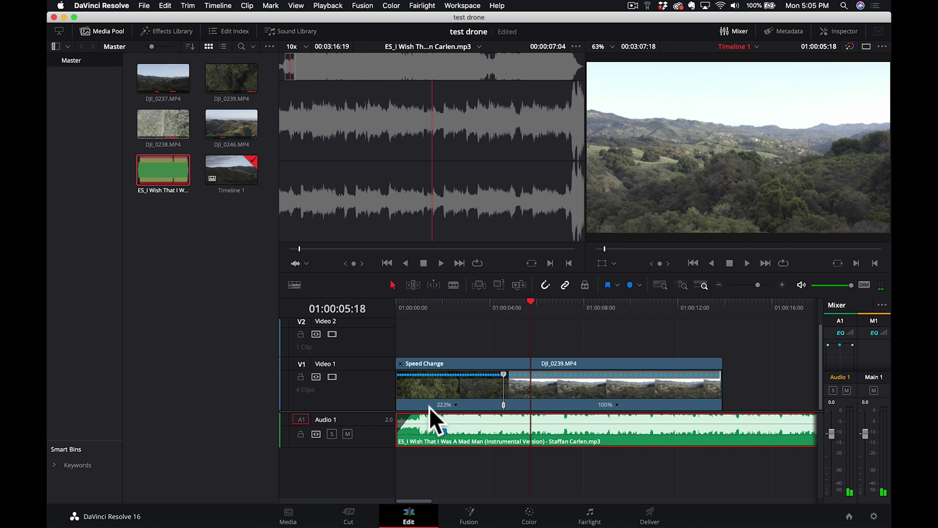
mouse_move(443, 431)
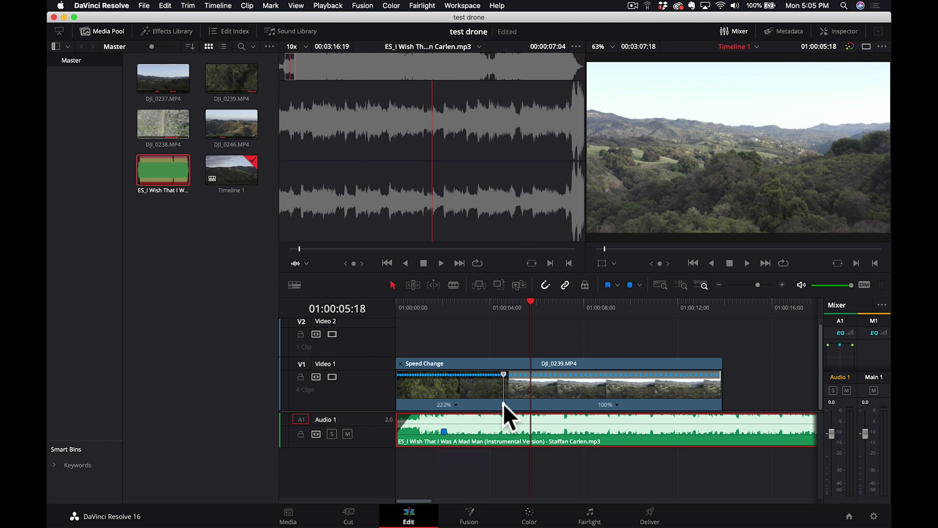
Make DJI_0239's opening section faster at 444% and play the ramp back from the start.
mouse_move(506, 404)
left_mouse_down()
mouse_move(469, 405)
mouse_move(496, 404)
left_mouse_up()
left_click_drag(494, 371, 445, 371)
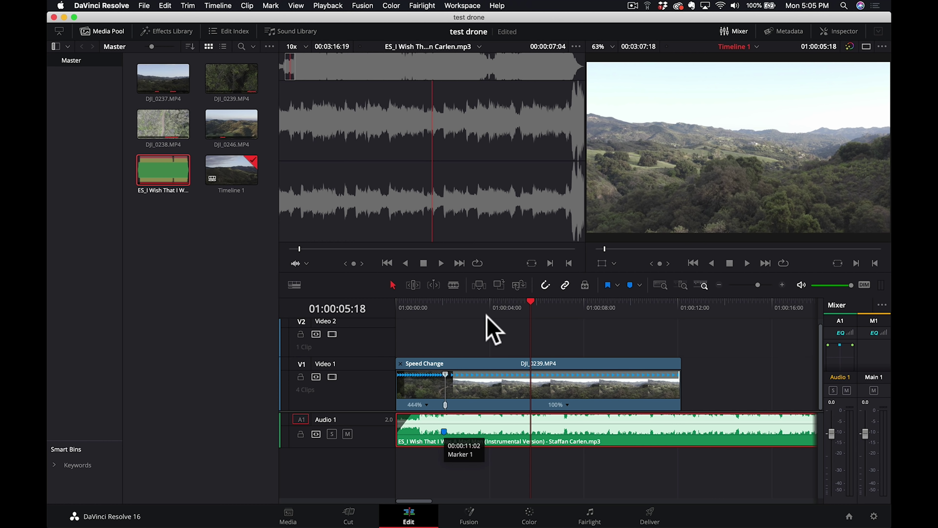
key("j")
key("j")
left_click(363, 306)
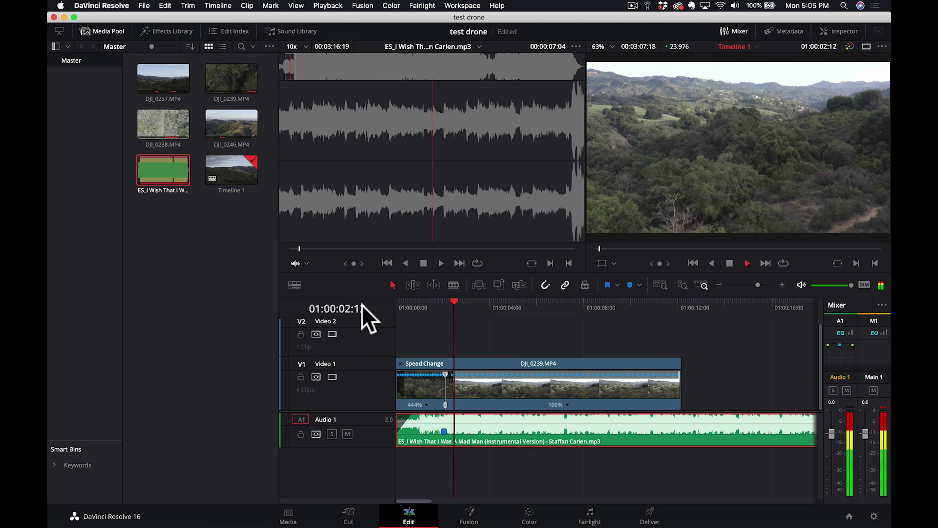
key("k")
key("j")
key("j")
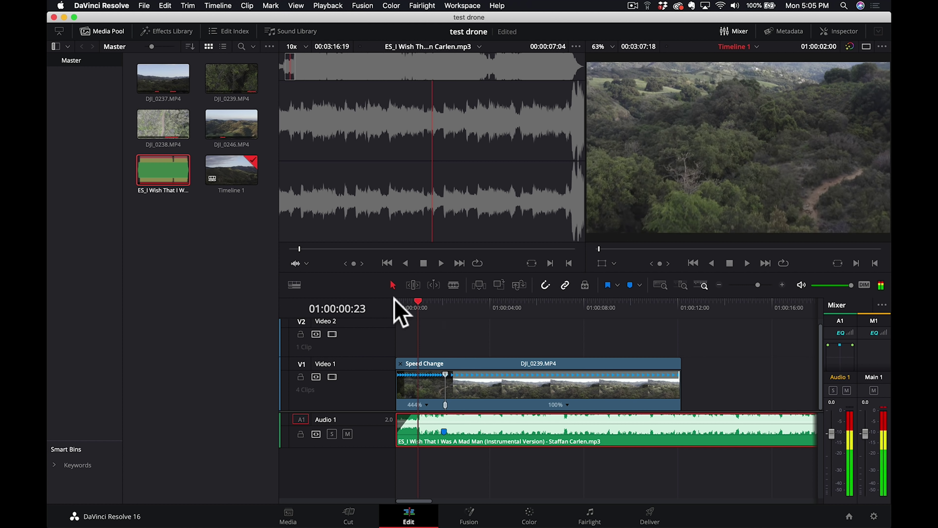
key("l")
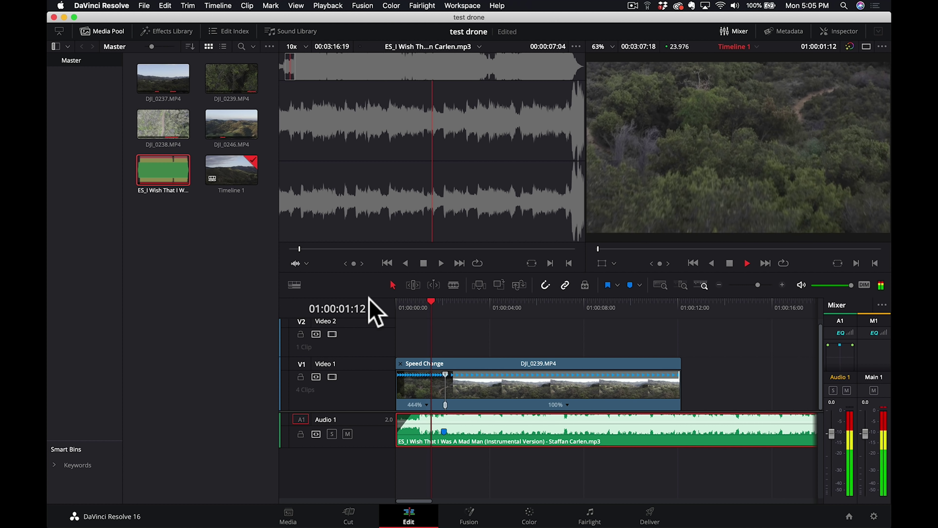
key("k")
key("l")
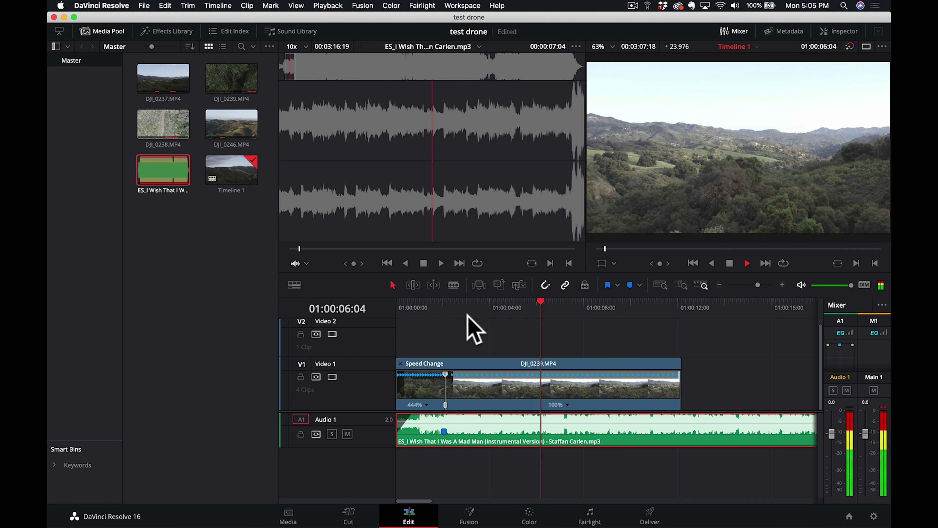
left_click(467, 305)
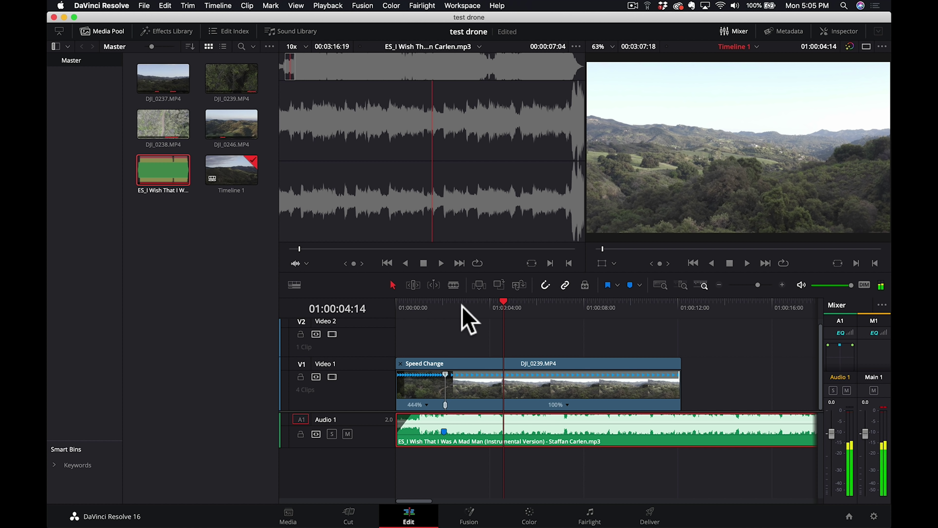
Shorten DJI_0239's end and ripple-delete the gap so DJI_0238 follows it on Video 1.
left_click_drag(680, 387, 503, 390)
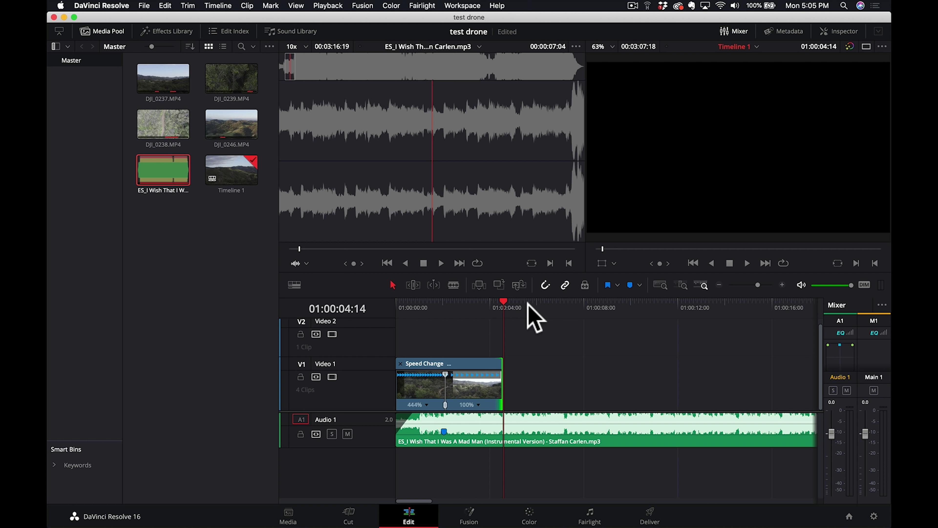
key("shift+z")
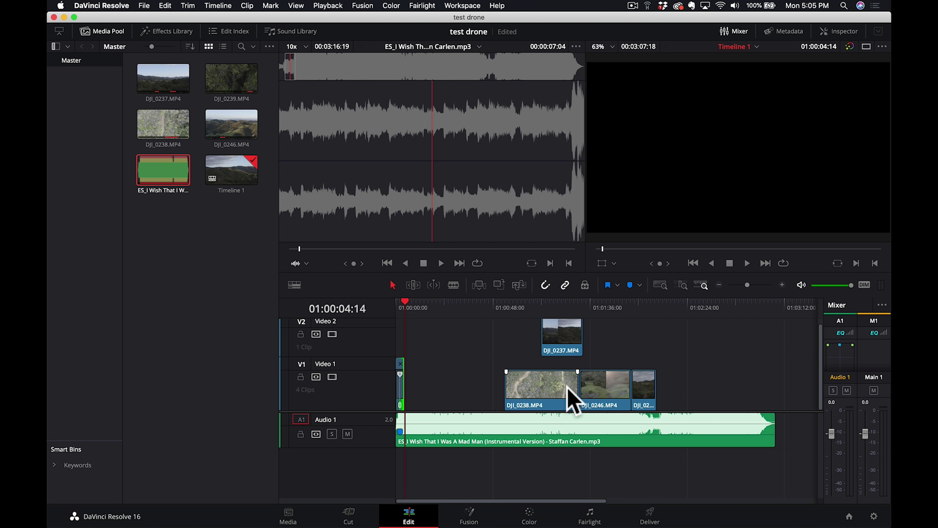
left_click_drag(548, 390, 468, 383)
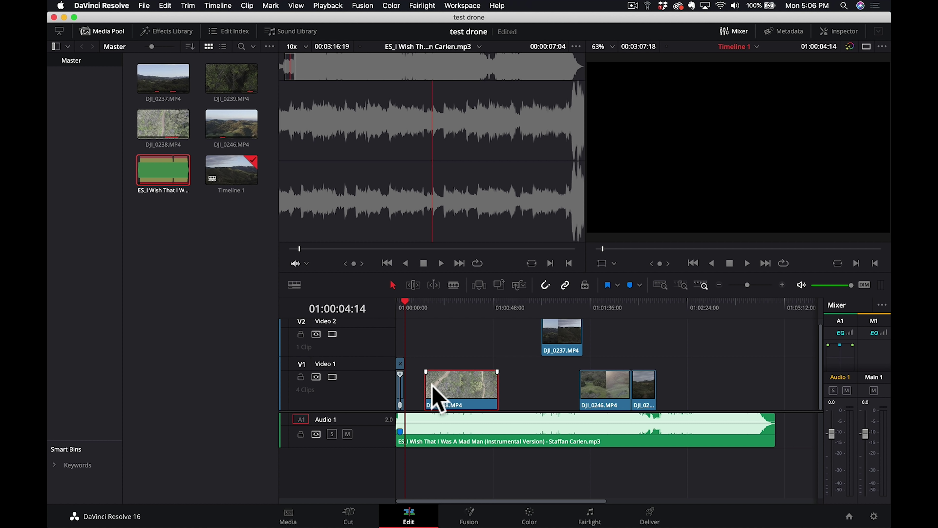
left_click(414, 384)
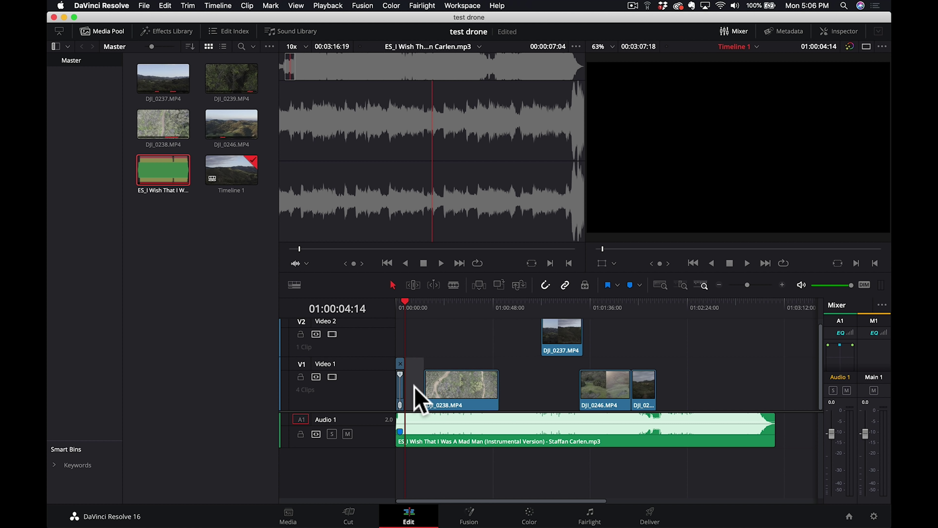
key("Delete")
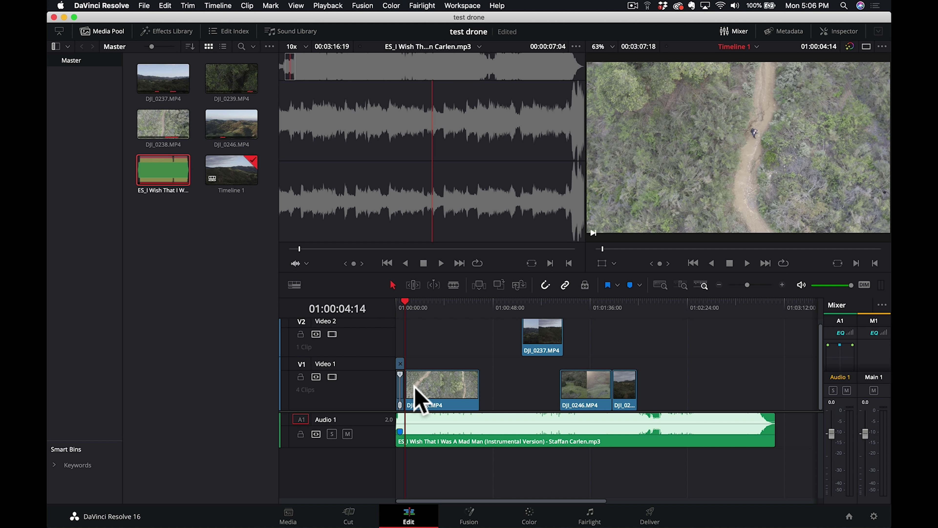
Scrub across the DJI_0239 to DJI_0238 cut and through DJI_0238 to review.
scroll(472, 381, "up", 6)
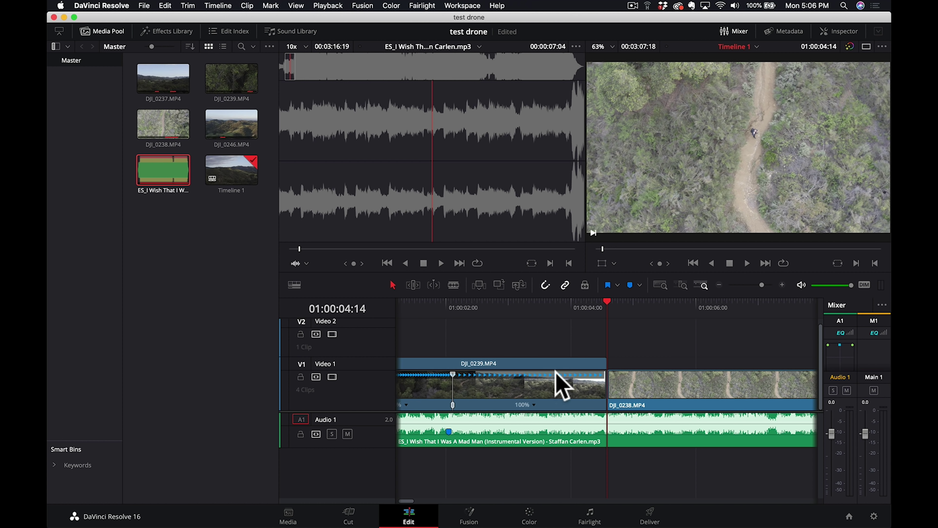
scroll(565, 395, "up", 1)
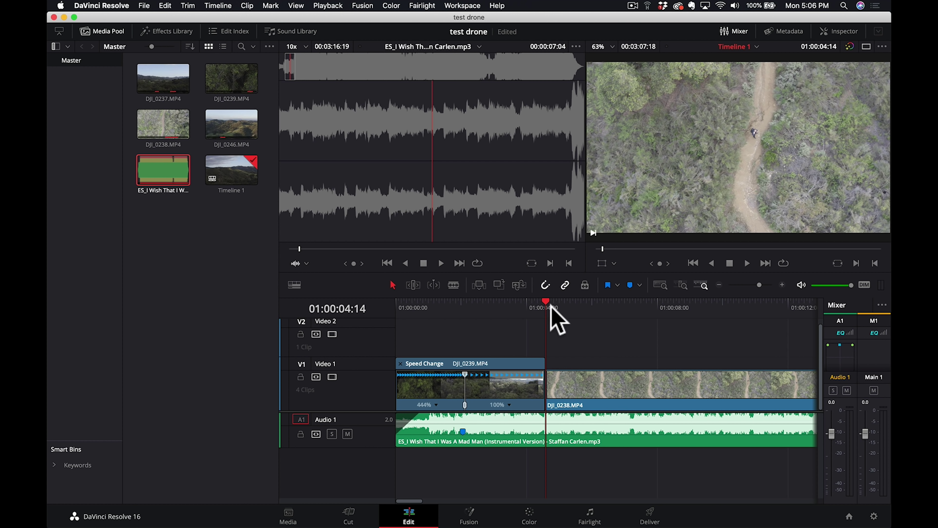
left_click_drag(548, 301, 590, 306)
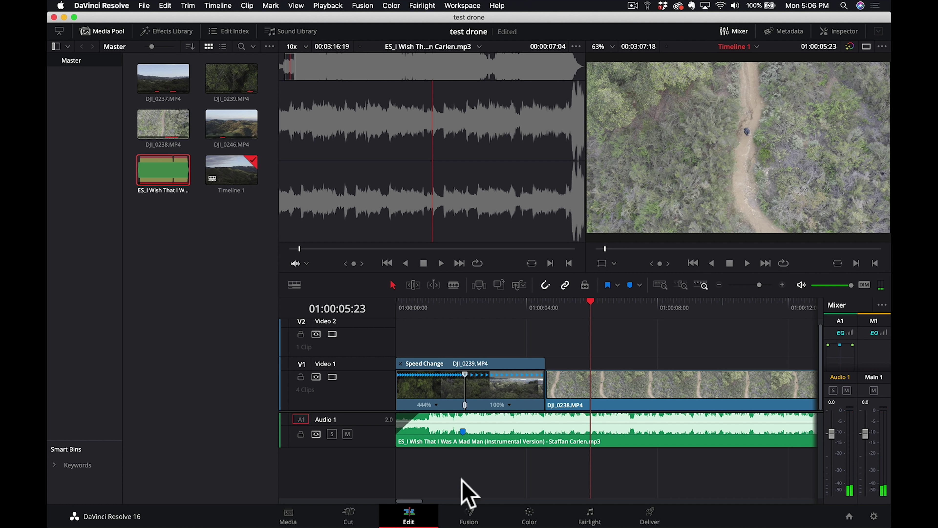
scroll(624, 407, "down", 5)
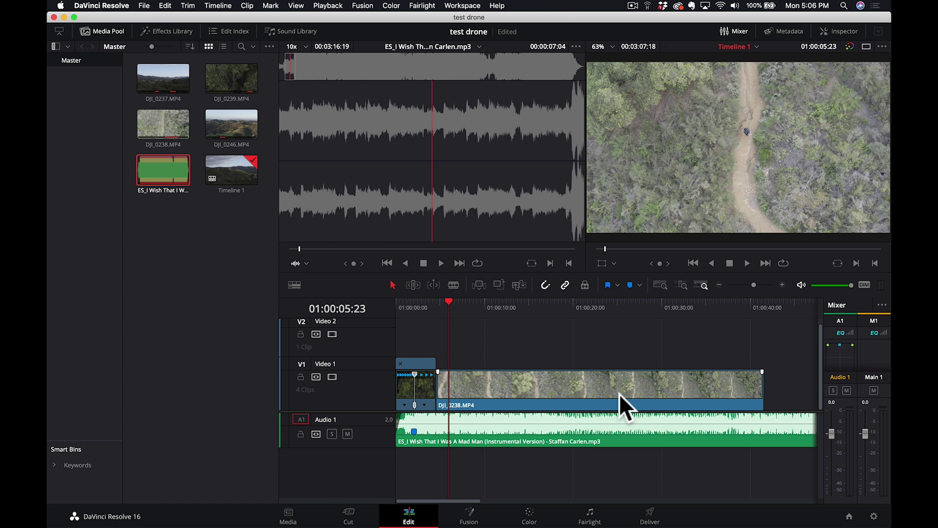
left_click_drag(447, 300, 550, 334)
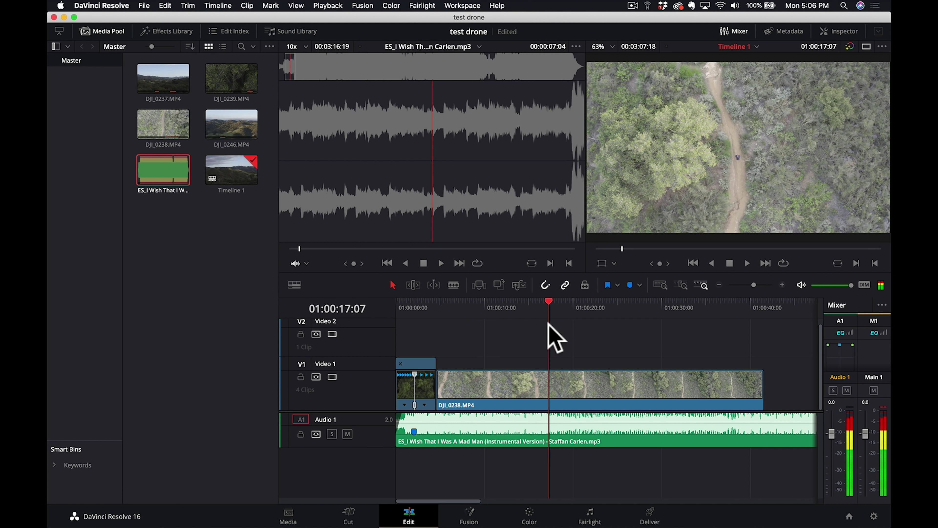
Trim the opening footage off DJI_0238 and scrub through the trimmed clip.
left_click_drag(441, 393, 495, 394)
left_click_drag(433, 306, 573, 342)
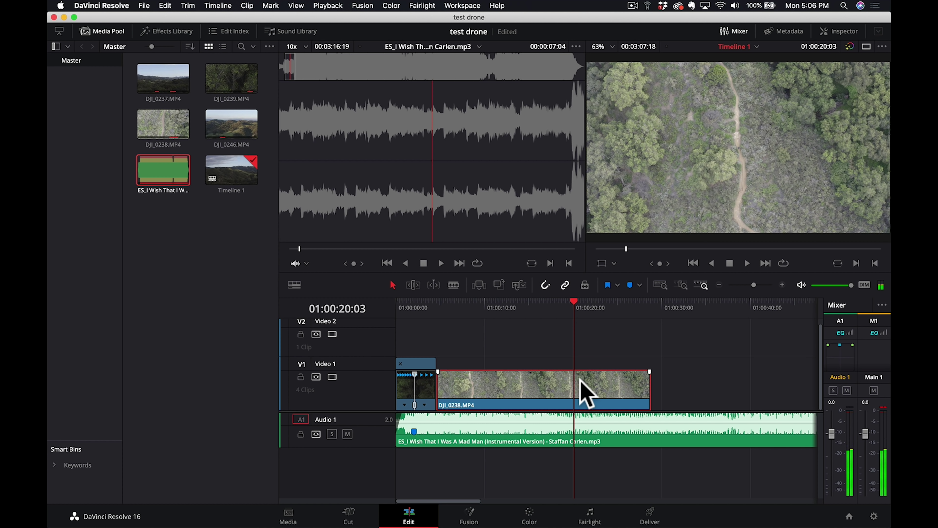
right_click(591, 387)
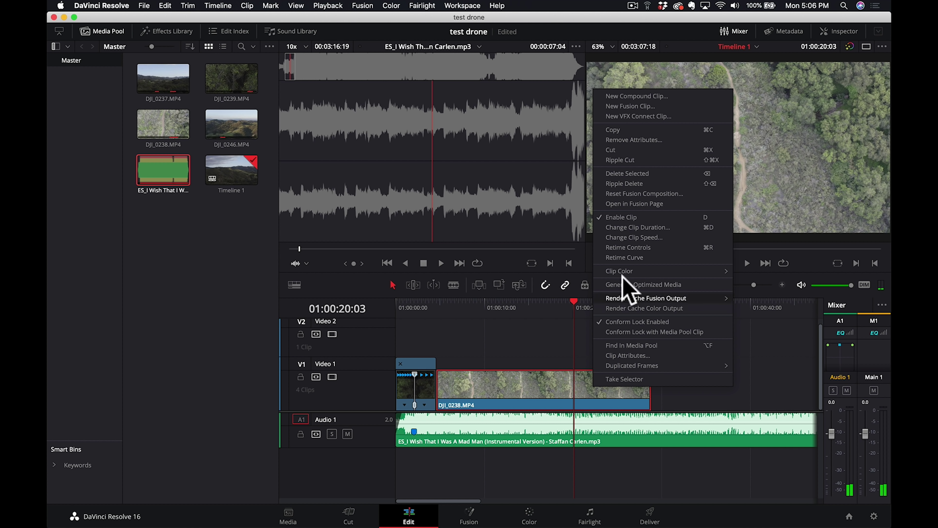
Enable retime controls on DJI_0238, add a speed point and speed up its opening.
left_click(674, 248)
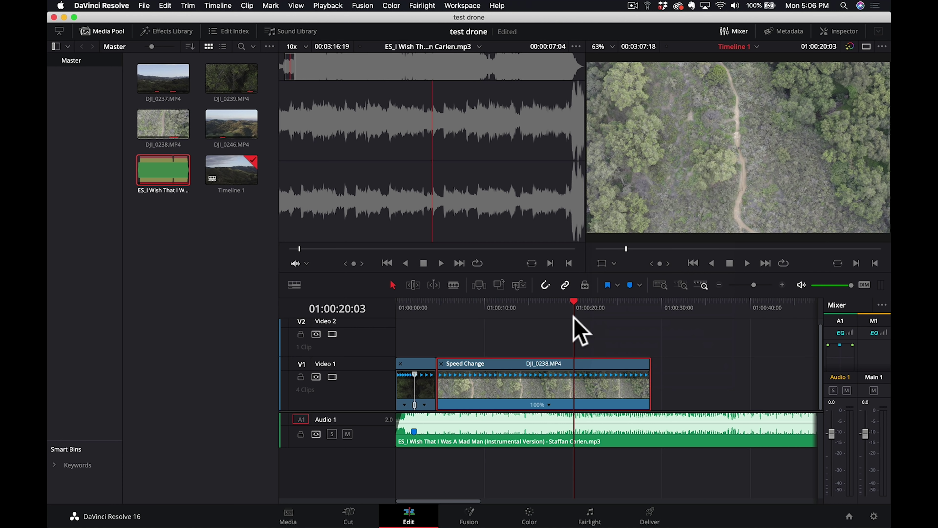
left_click(549, 405)
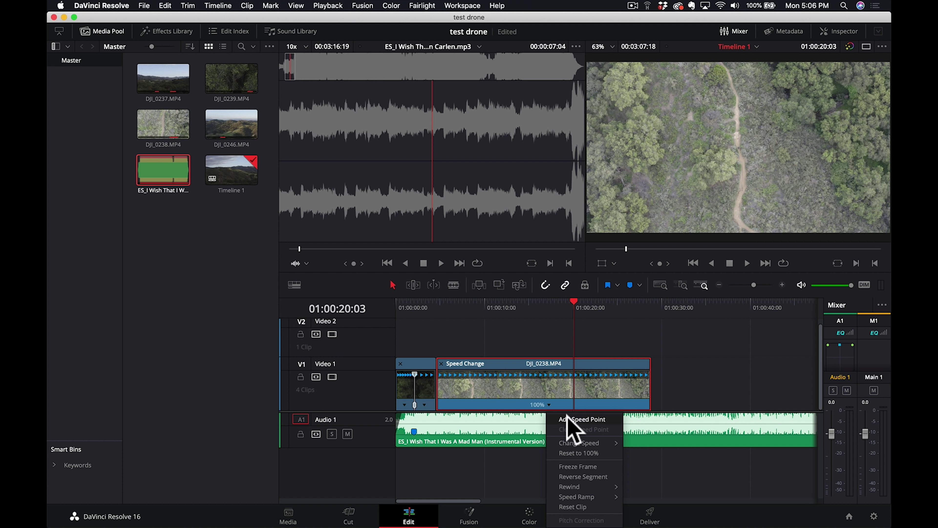
left_click(573, 421)
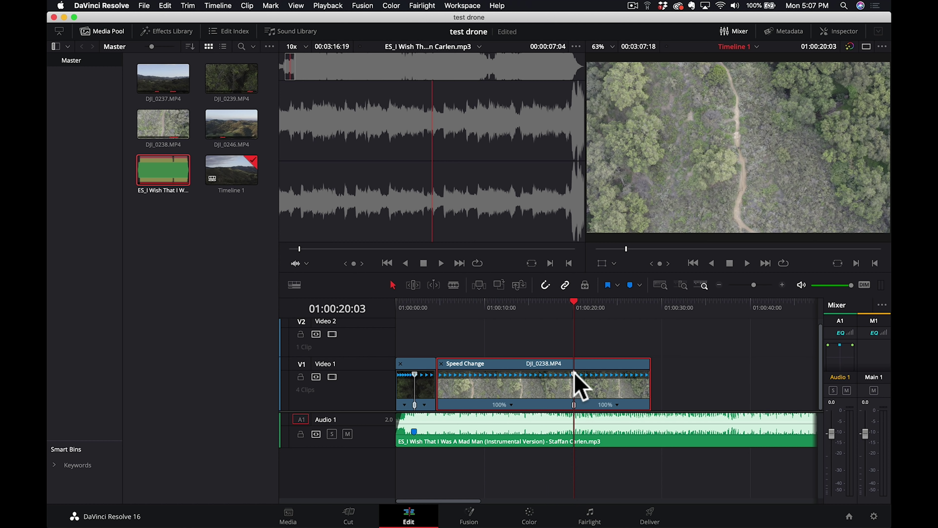
left_click_drag(574, 372, 474, 372)
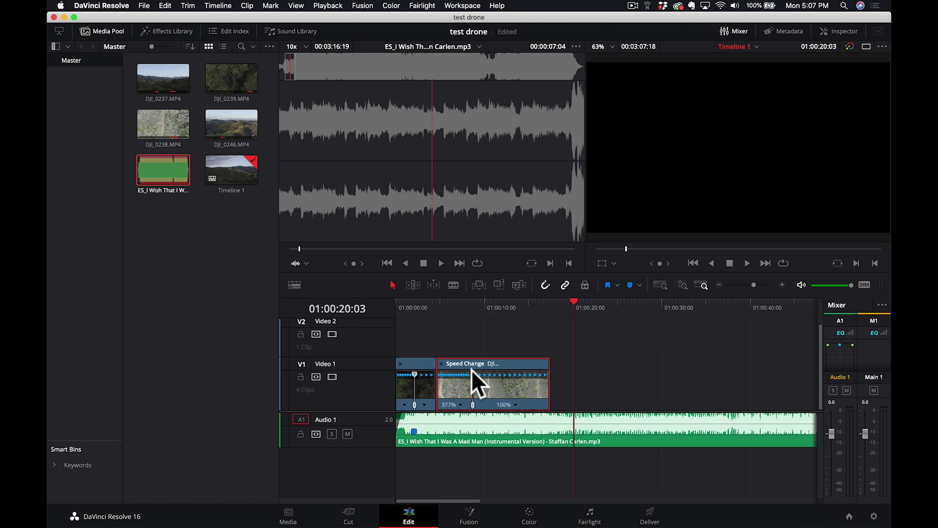
left_click(428, 307)
key("space")
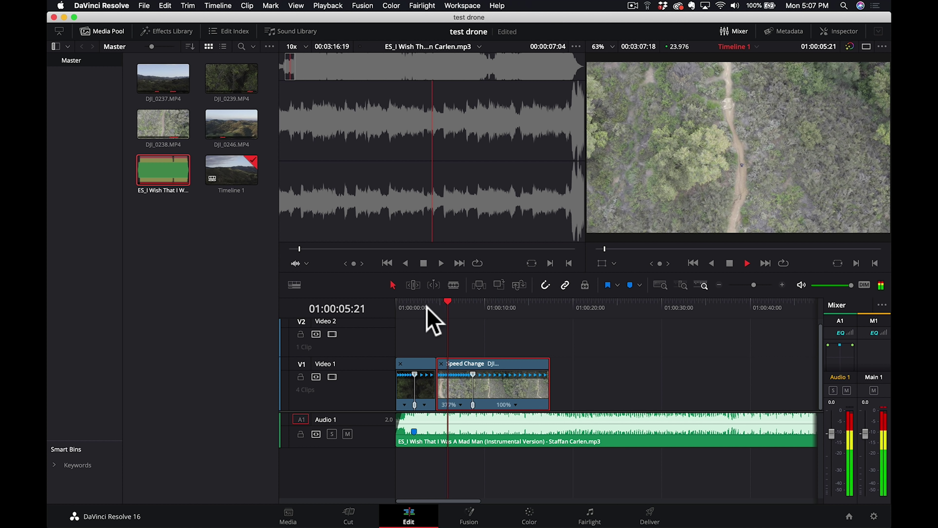
key("space")
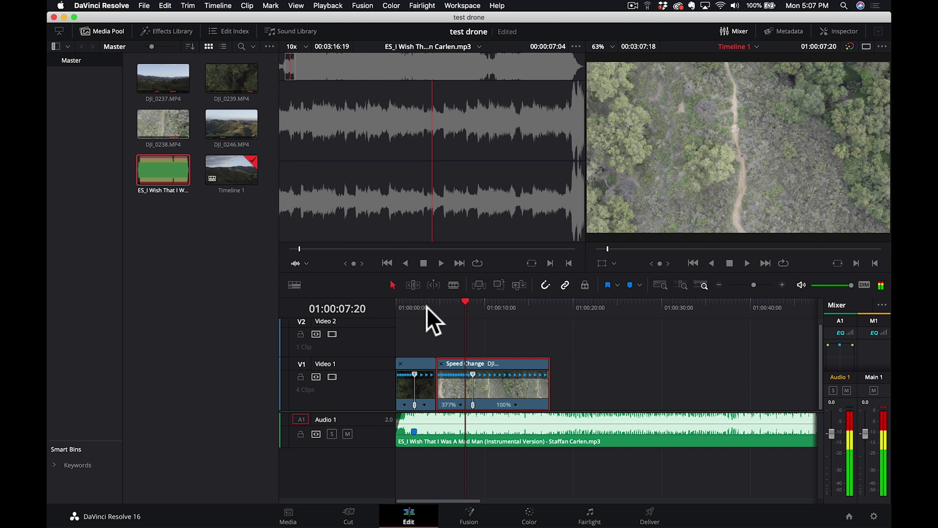
Push DJI_0238's opening speed up to 1154% and play back the ramp.
key("super+equal")
key("super+equal")
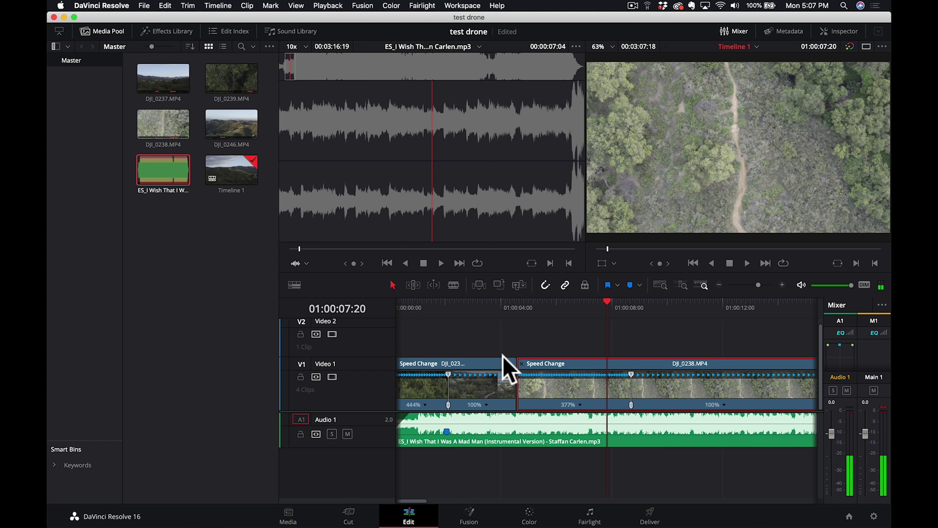
left_click_drag(636, 374, 542, 375)
left_click(472, 309)
key("space")
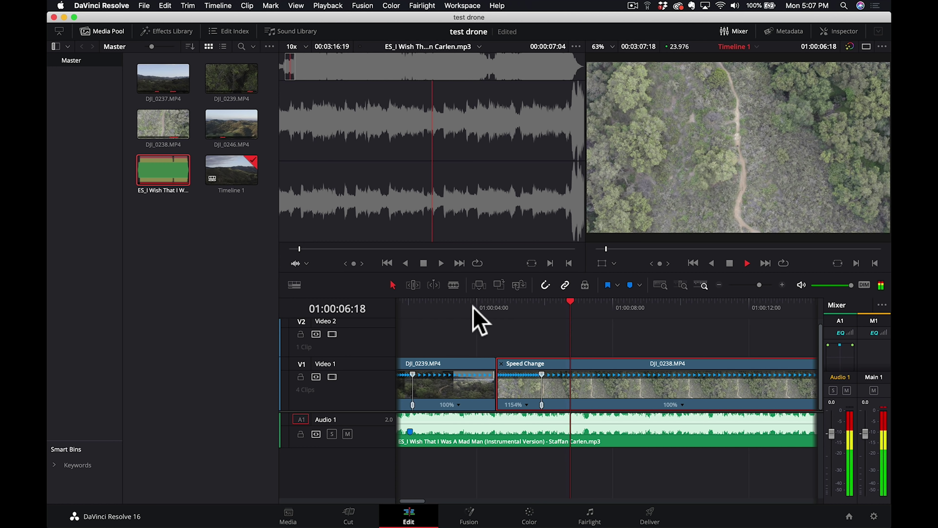
left_click_drag(514, 309, 599, 411)
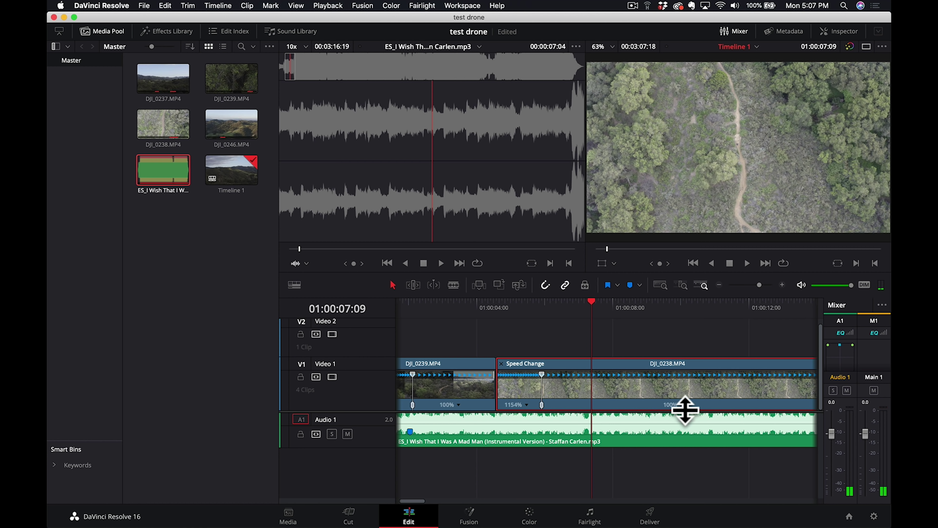
key("super+minus")
key("super+minus")
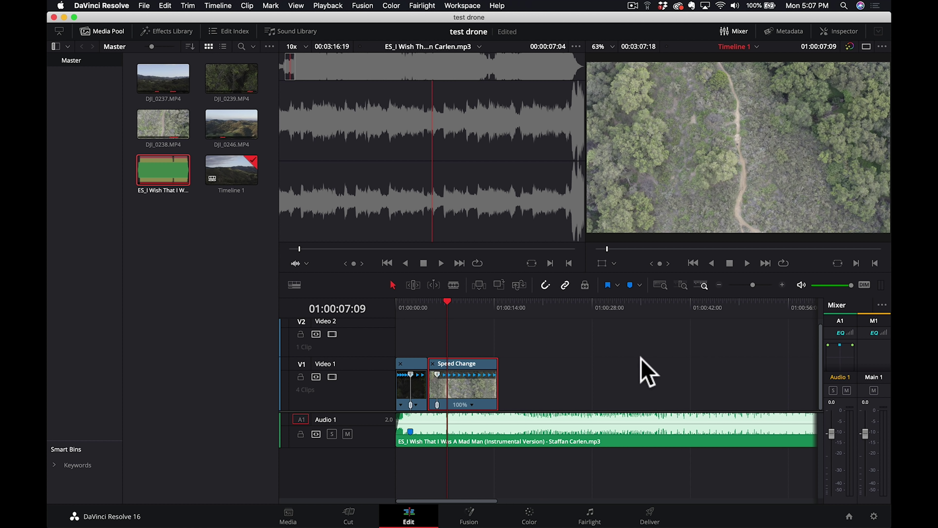
Shorten the sped-up DJI_0238 clip's end and delete the gap after it.
left_click_drag(497, 393, 448, 397)
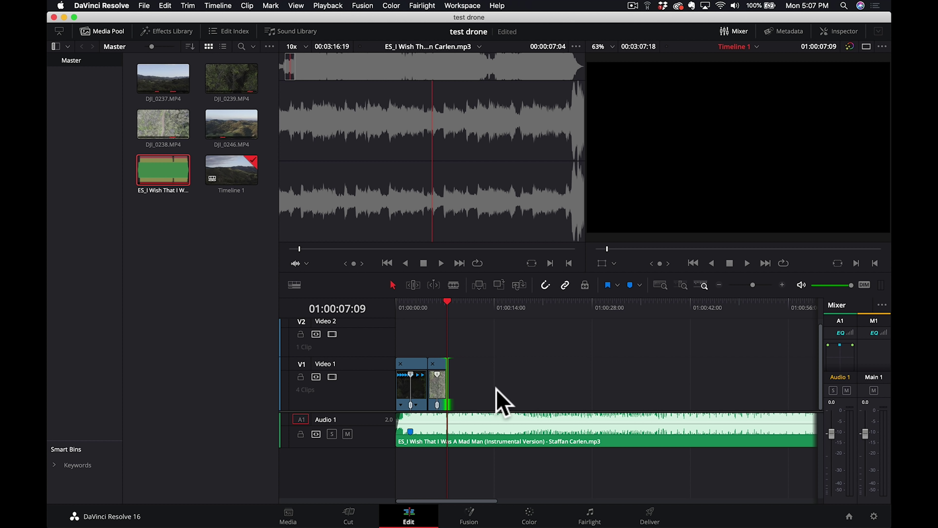
left_click(474, 390)
key("BackSpace")
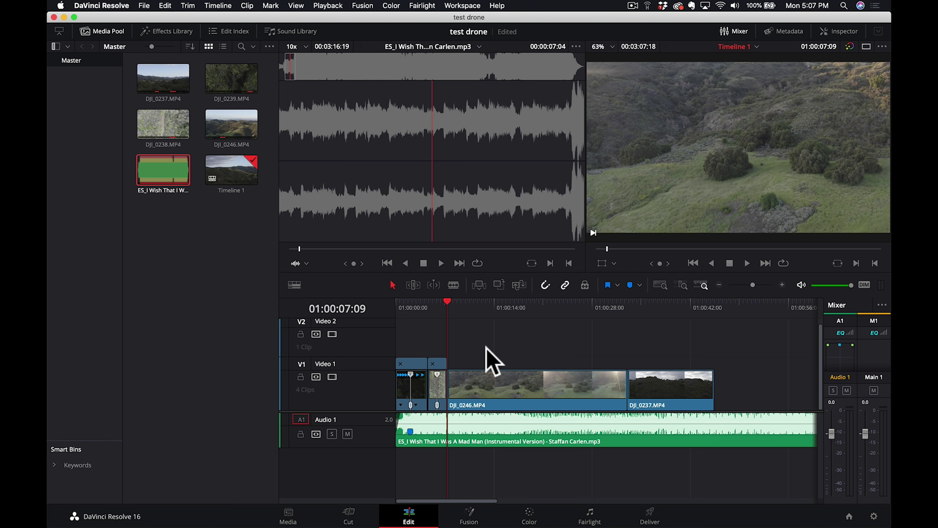
left_click_drag(481, 322, 579, 317)
Place DJI_0237 directly after the ramped clip, push DJI_0246 later, and preview the order.
left_click_drag(668, 410, 503, 351)
left_click_drag(530, 395, 655, 394)
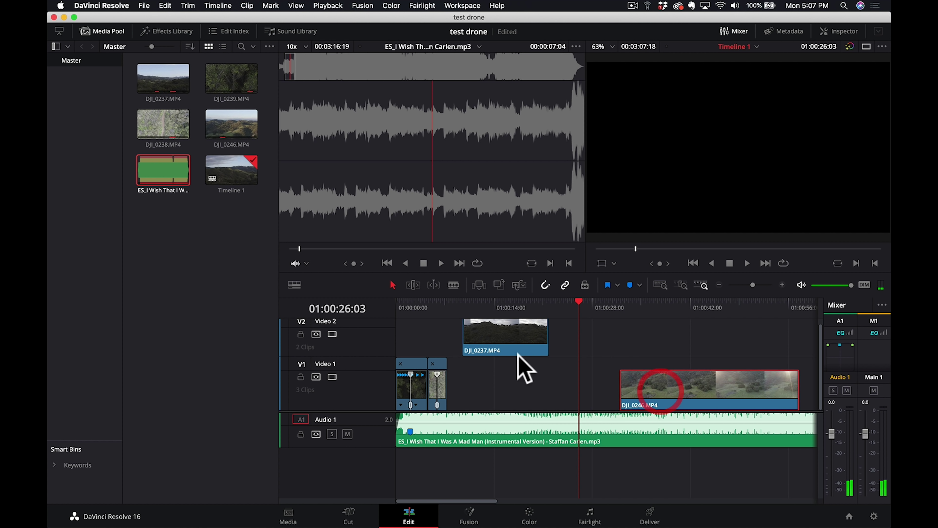
left_click_drag(506, 346, 499, 397)
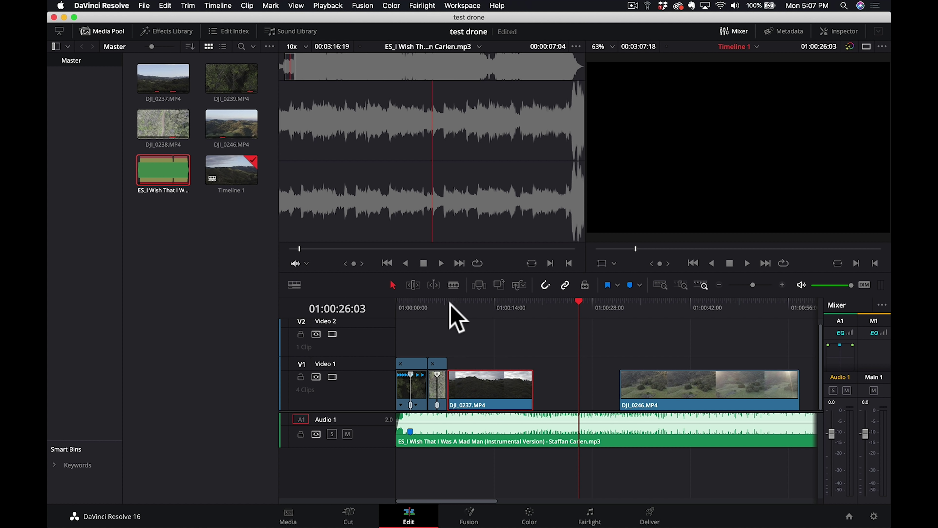
left_click(447, 303)
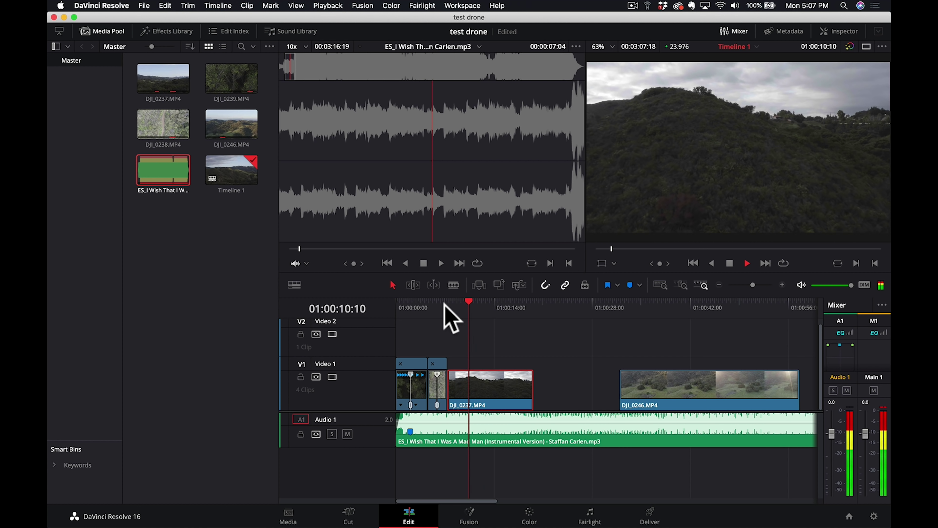
key("space")
left_click_drag(472, 301, 519, 301)
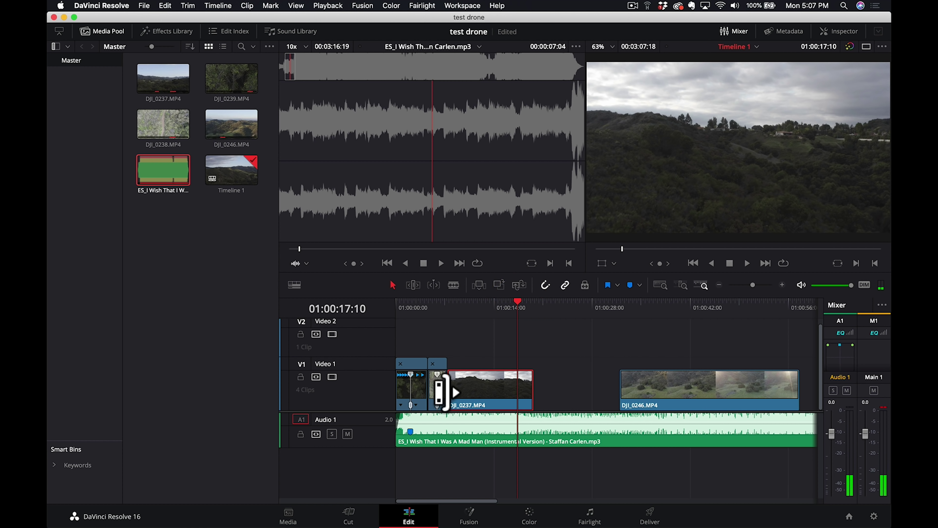
right_click(495, 386)
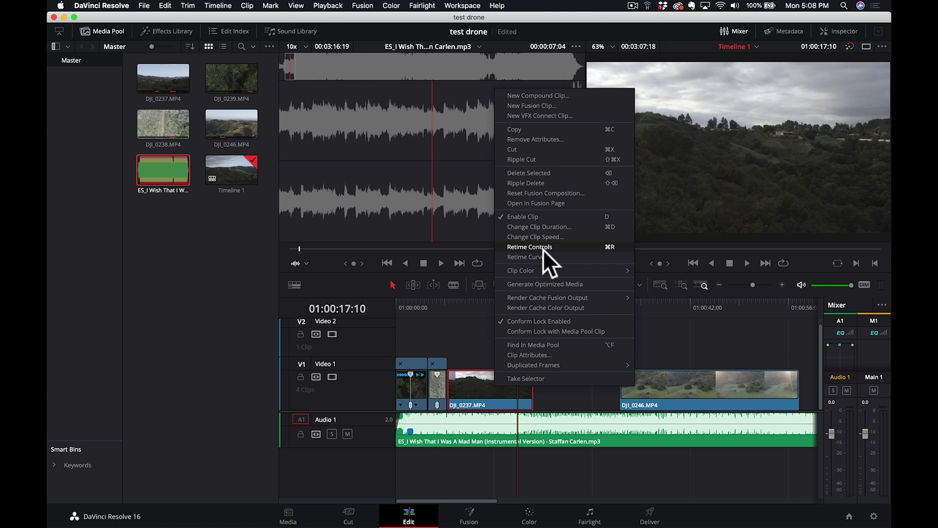
Enable retime controls on DJI_0237 and add a speed point at the playhead.
left_click(624, 259)
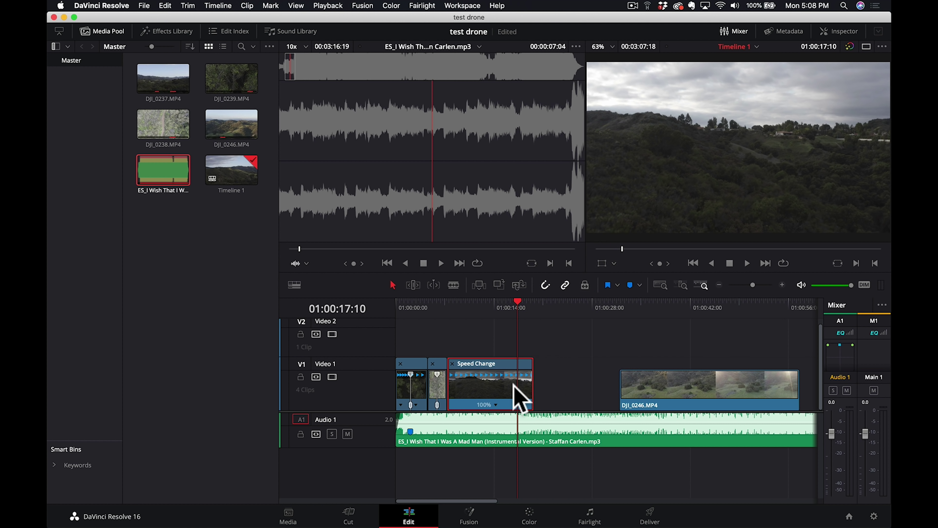
scroll(516, 361, "up", 5)
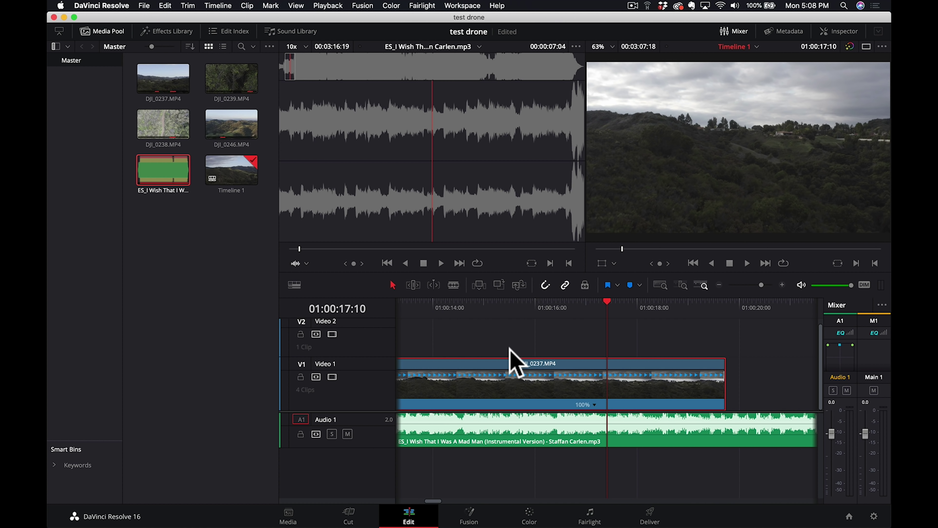
left_click_drag(432, 499, 426, 499)
left_click(613, 405)
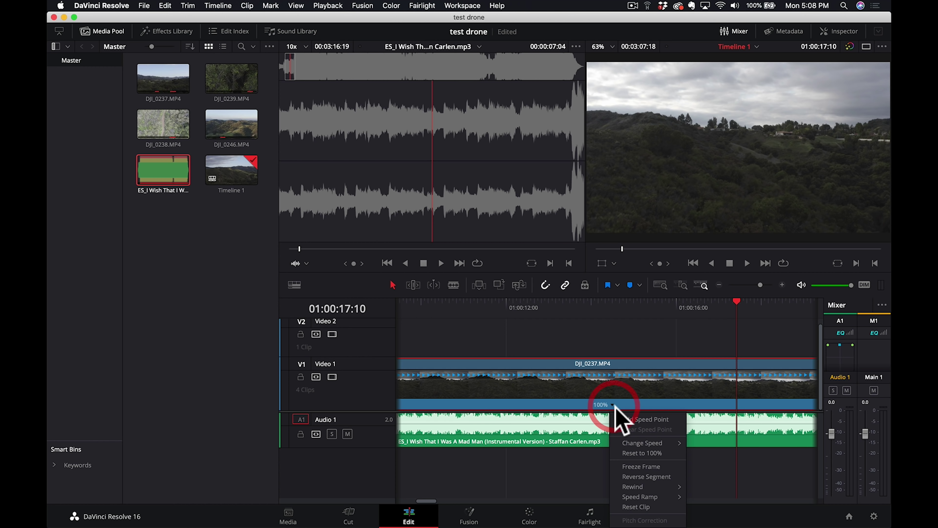
left_click(624, 425)
scroll(495, 411, "down", 6)
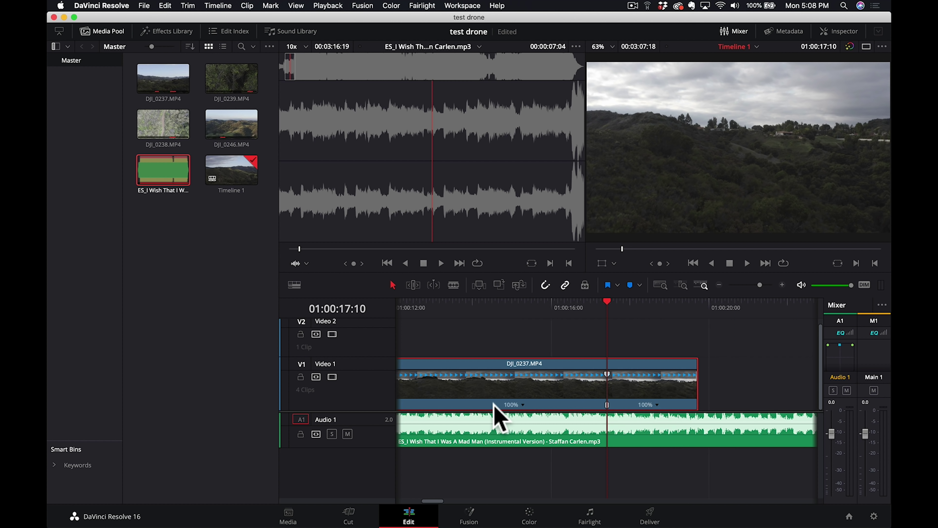
scroll(494, 403, "up", 6)
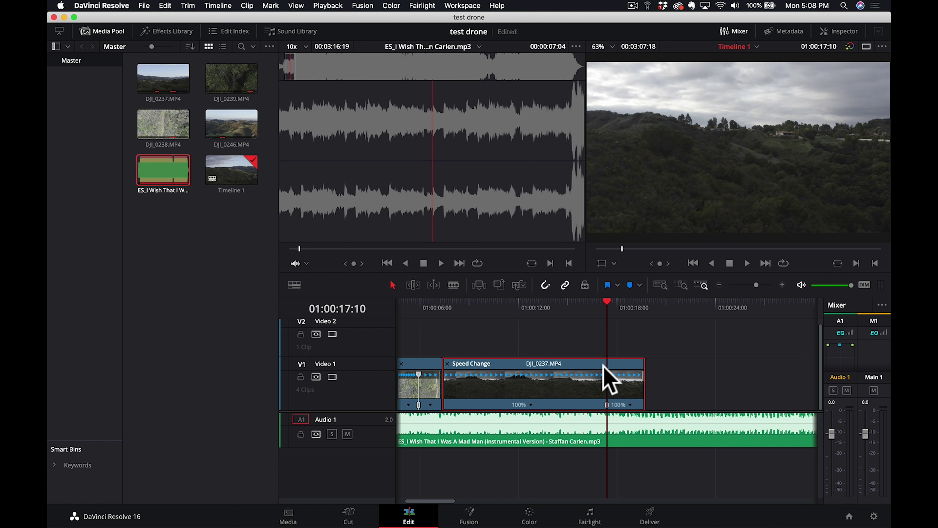
Move DJI_0237's speed point earlier and speed its opening up to 466%.
left_click_drag(604, 401, 500, 402)
left_click_drag(605, 373, 478, 381)
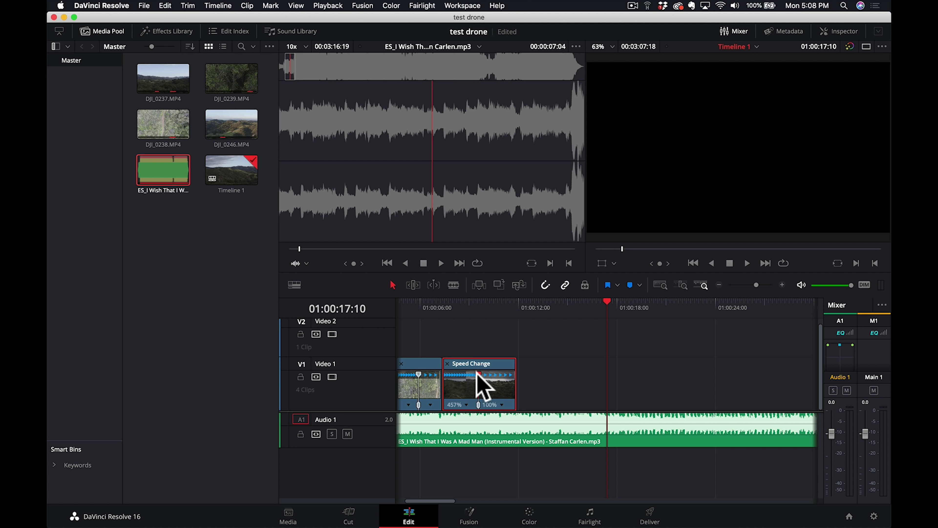
left_click(429, 306)
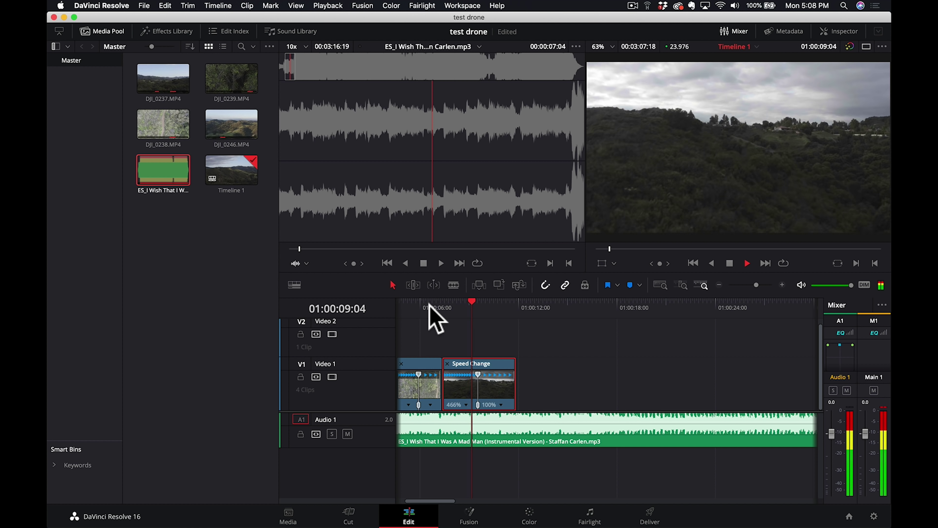
Shorten the fast section of the second speed ramp to raise its speed, then review the ramp.
key("space")
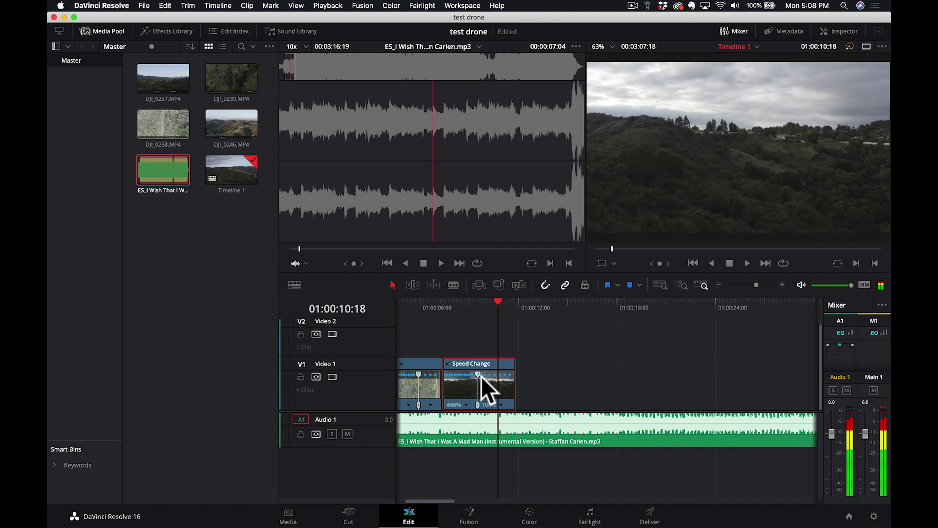
left_click_drag(478, 374, 467, 373)
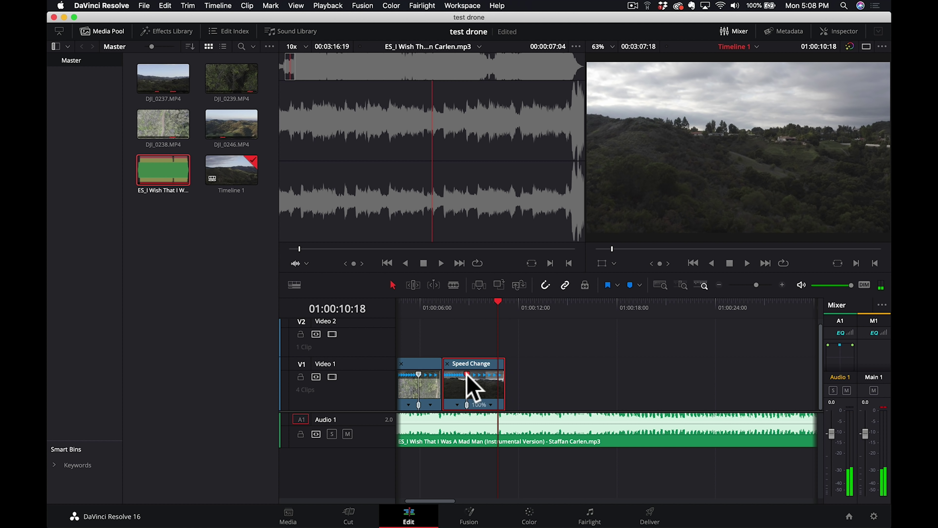
left_click(438, 310)
left_click(433, 309)
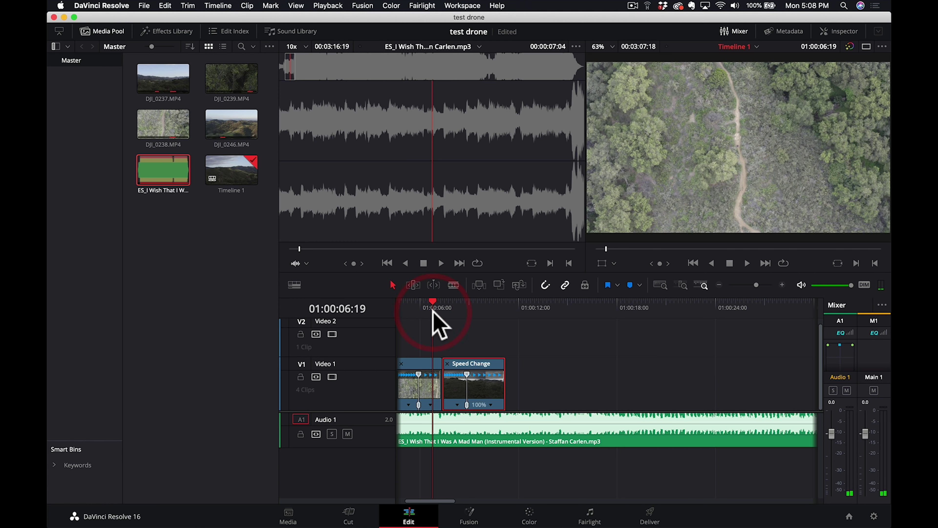
key("space")
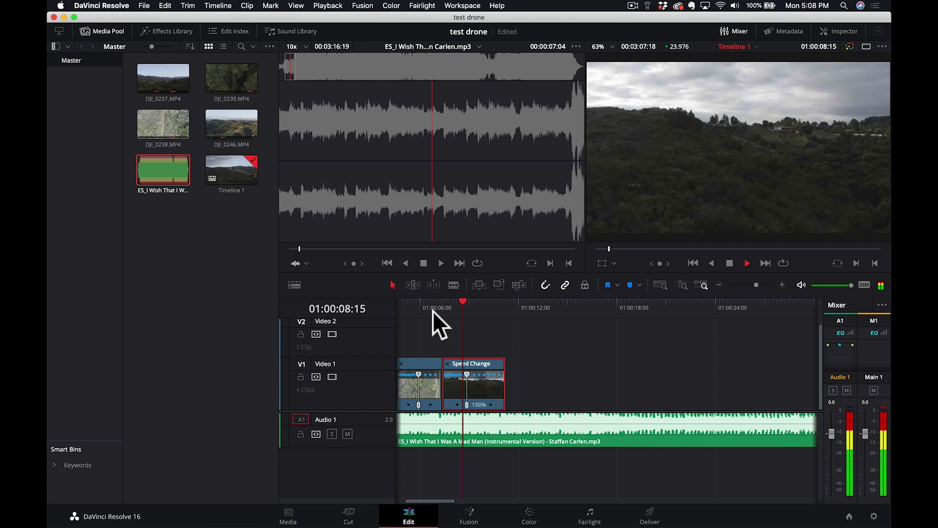
key("space")
key("space")
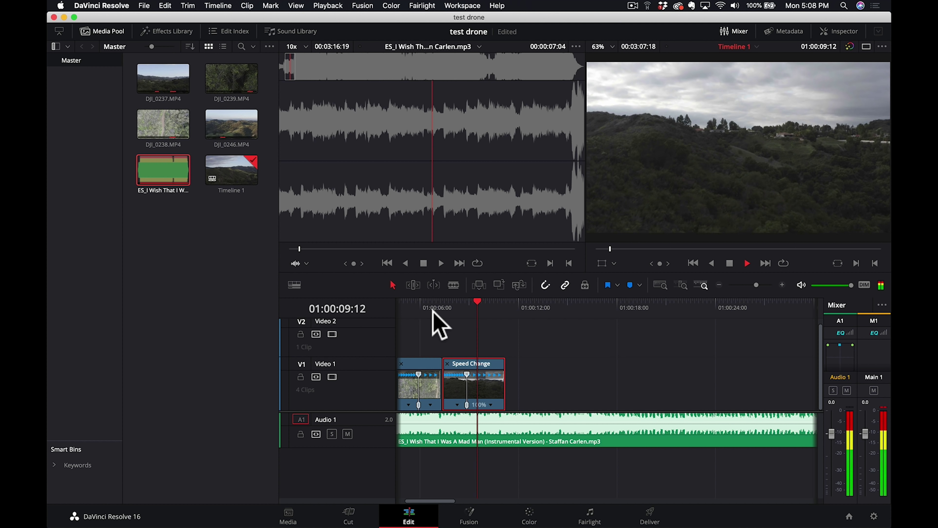
left_click(461, 306)
key("space")
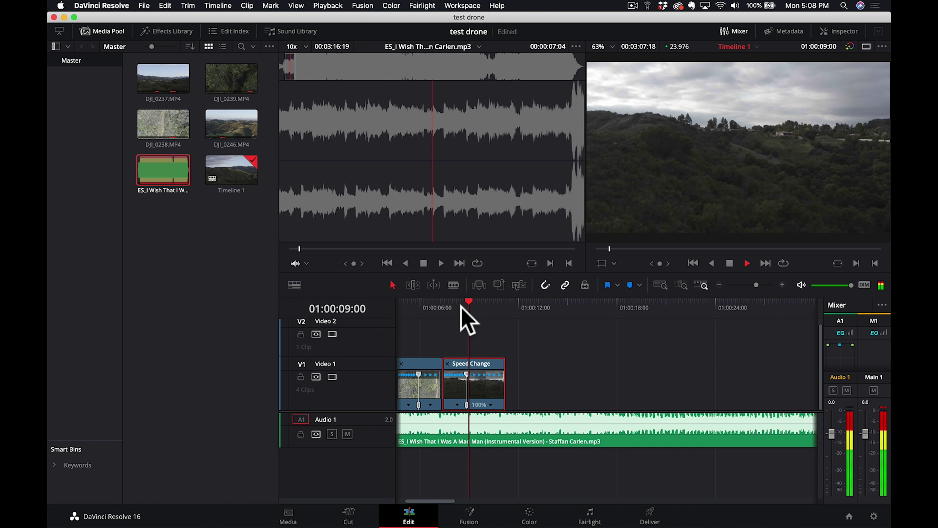
key("space")
Trim the ramped clip's end and ripple-delete the V1 gap so DJI_0246.MP4 follows directly.
left_click_drag(503, 393, 479, 393)
left_click(515, 401)
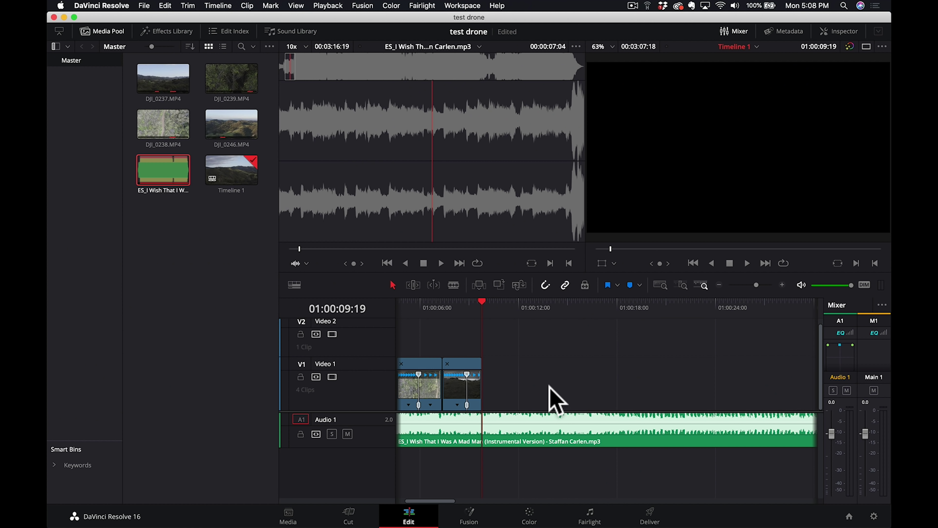
key("Delete")
key("space")
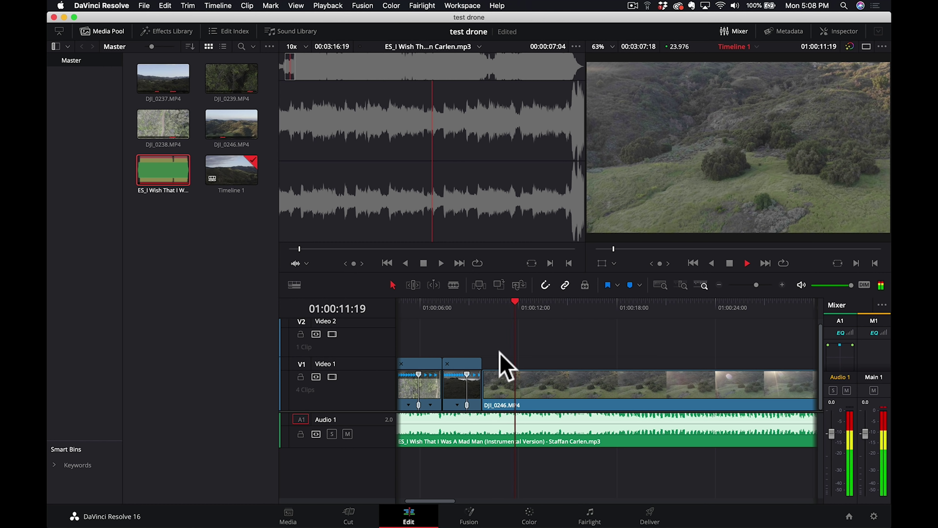
key("space")
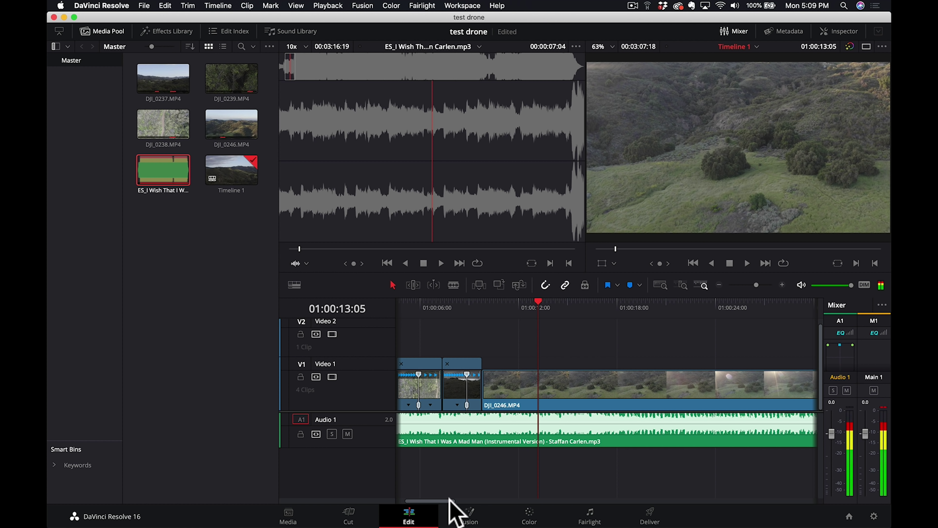
left_click_drag(449, 499, 462, 500)
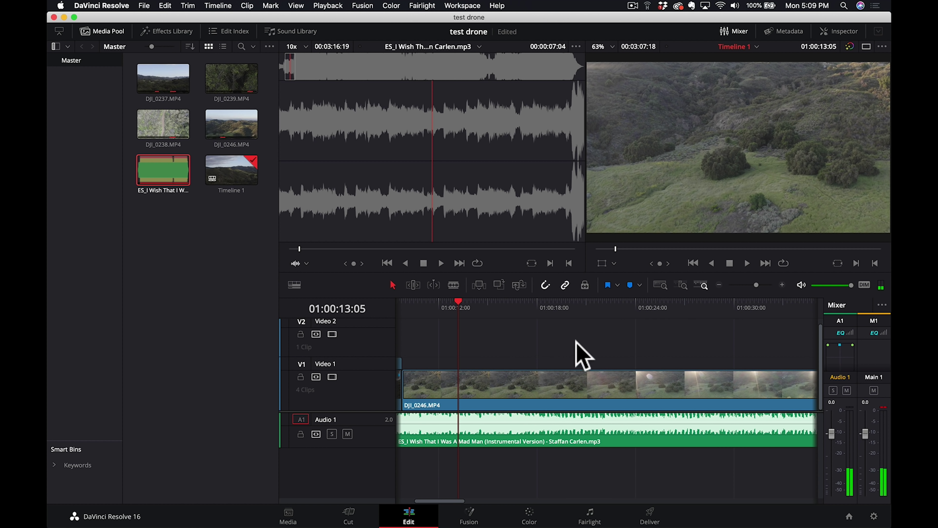
Move DJI_0246.MP4 further right along Video 1 to make room.
scroll(580, 364, "down", 5)
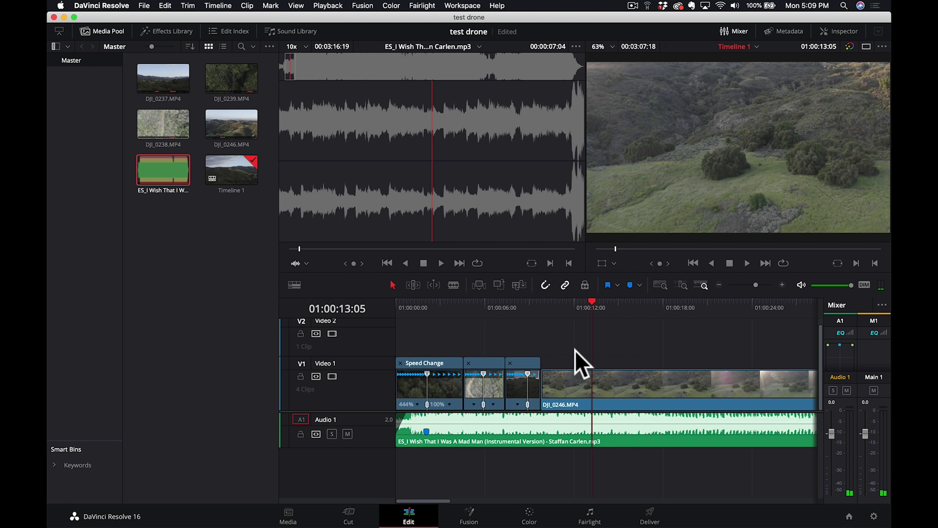
scroll(581, 364, "up", 2)
scroll(575, 349, "up", 3)
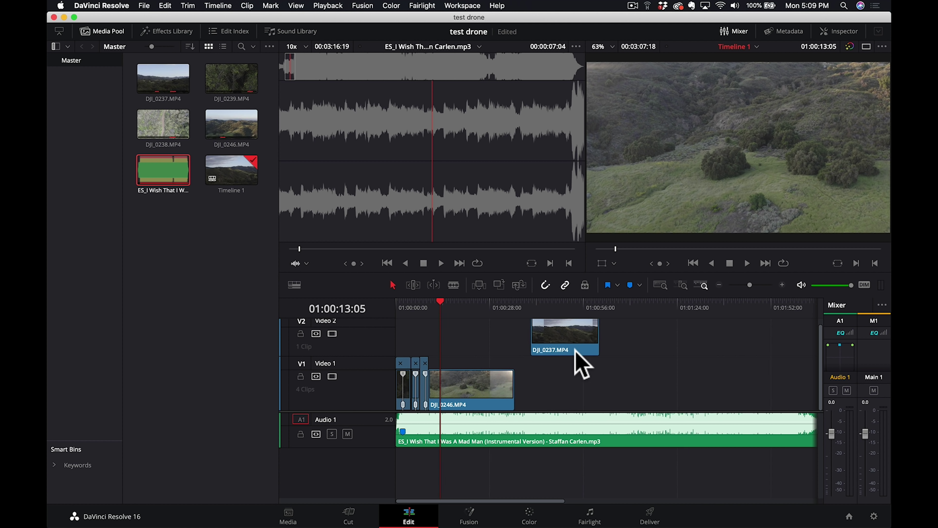
left_click(502, 384)
left_click_drag(502, 385, 656, 386)
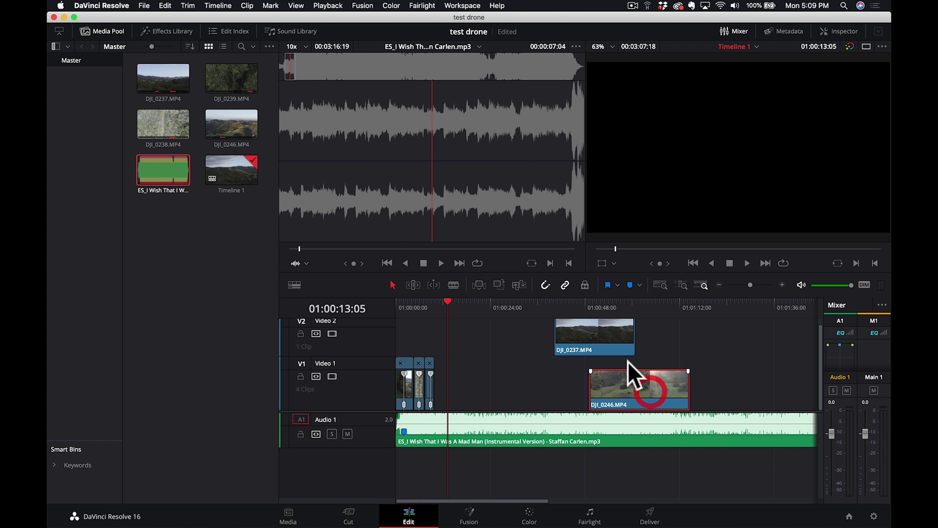
Bring DJI_0237.MP4 down from Video 2 onto Video 1, butted against the earlier clips.
left_click_drag(587, 336, 482, 384)
left_click_drag(467, 308, 506, 314)
left_click_drag(469, 390, 453, 385)
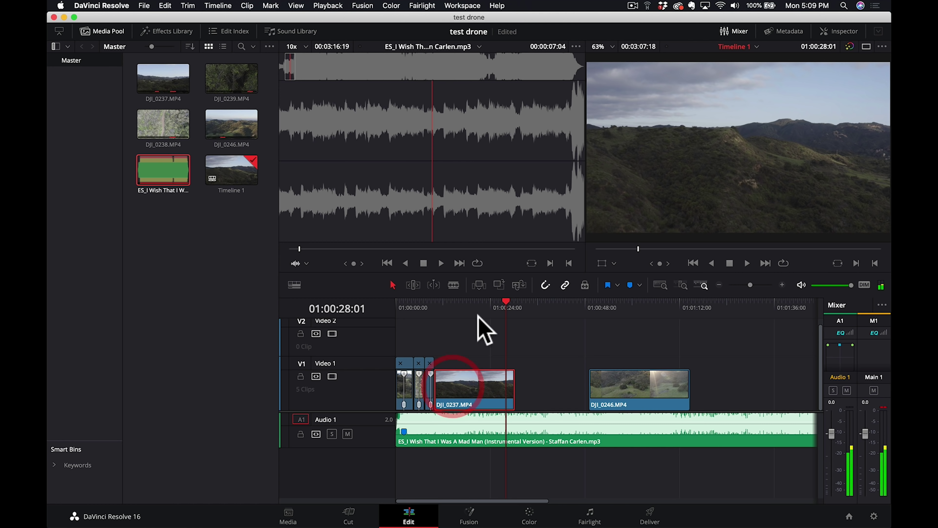
left_click_drag(469, 307, 493, 317)
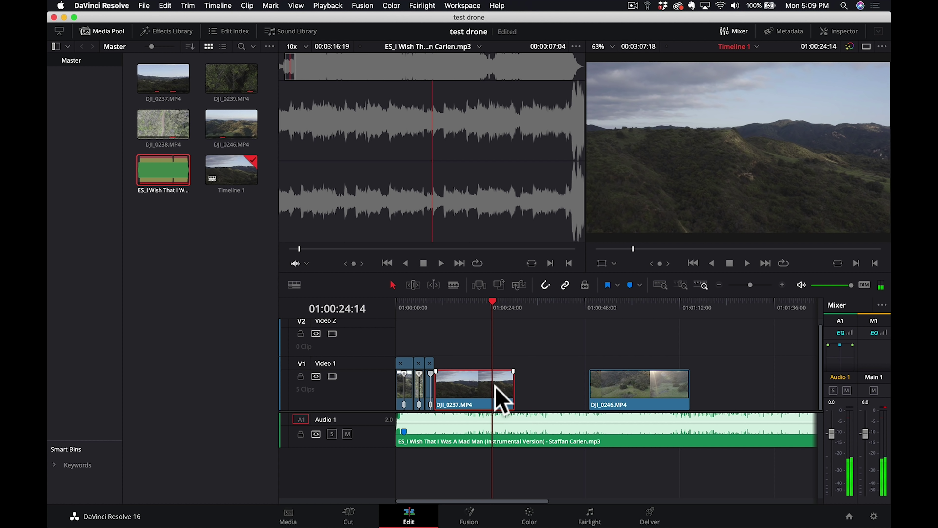
key("super+r")
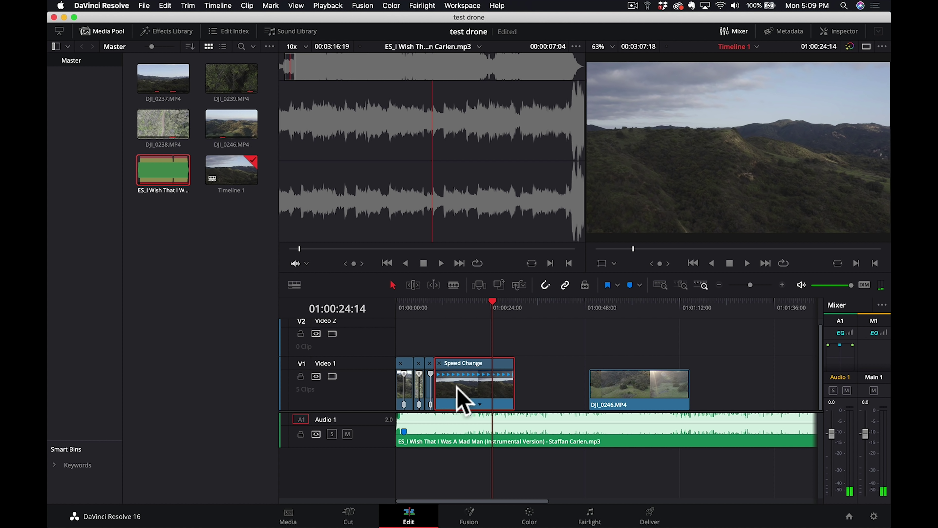
Add a speed point to DJI_0237.MP4 and speed up its opening section, then review.
left_click(480, 404)
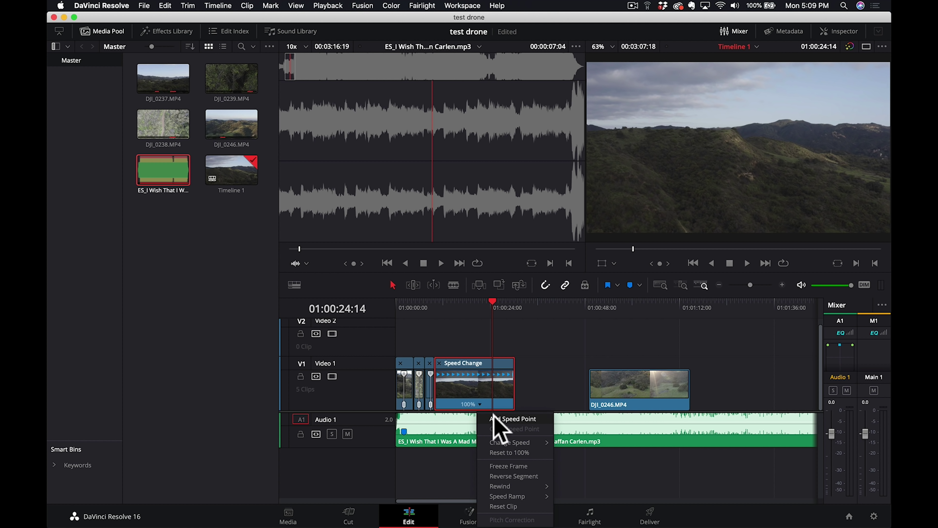
left_click(514, 419)
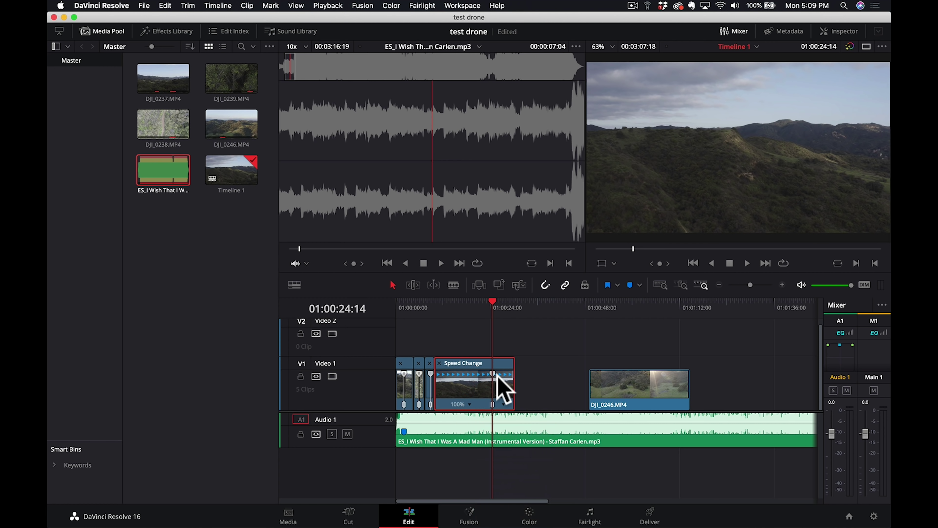
scroll(504, 391, "up", 5)
left_click_drag(463, 500, 444, 501)
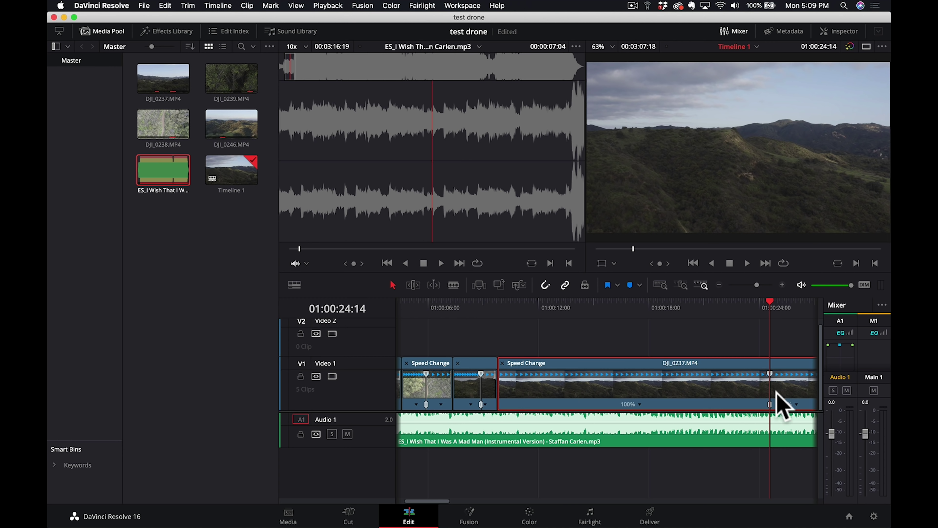
left_click_drag(770, 370, 527, 406)
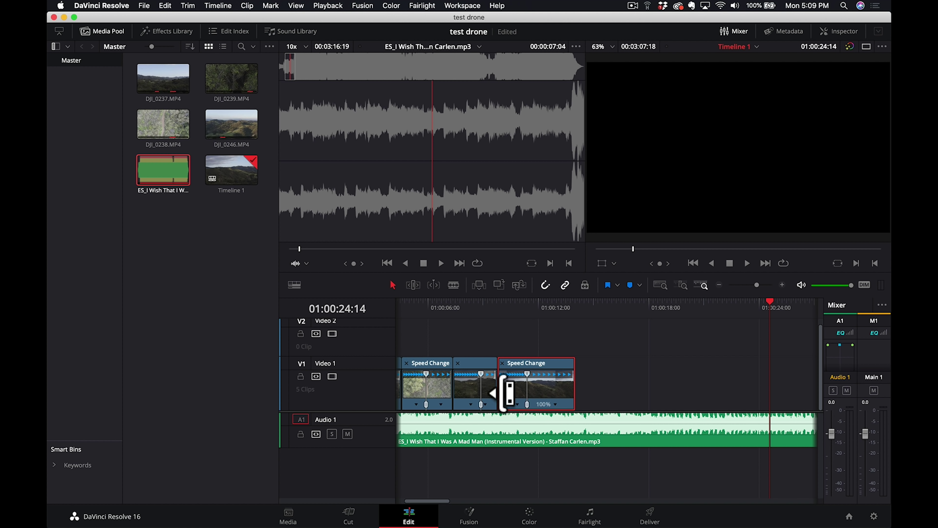
left_click(480, 304)
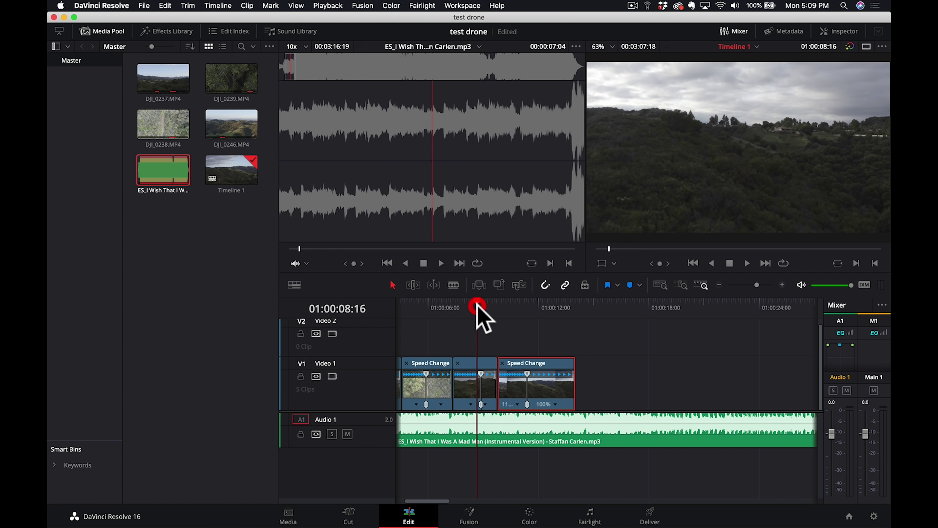
key("space")
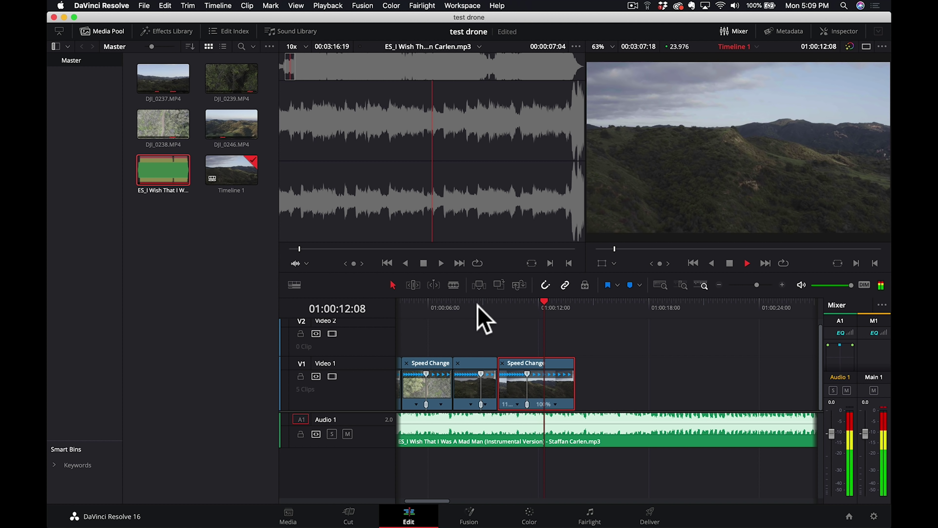
key("space")
Fine-tune the DJI_0237 speed point, moving it earlier, and review the ramp from 01:00:09:01.
left_click_drag(528, 404, 528, 380)
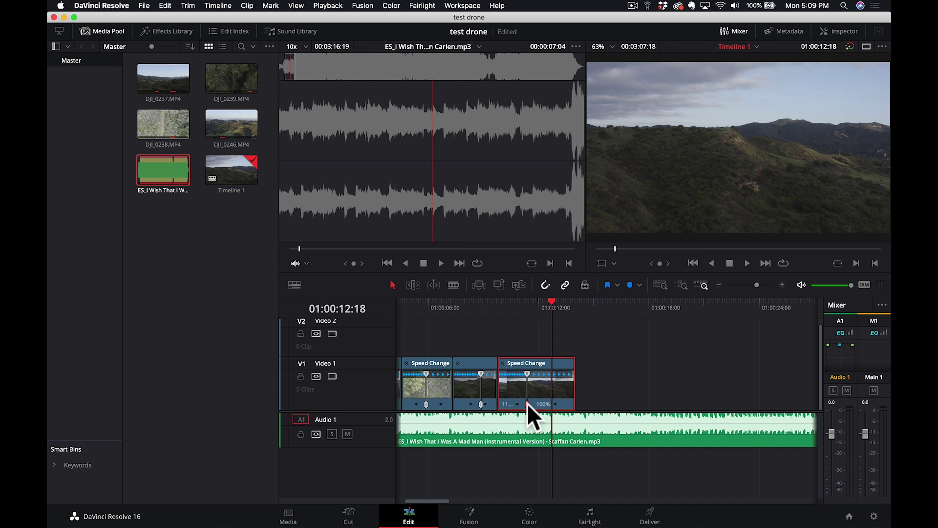
left_click_drag(528, 403, 527, 404)
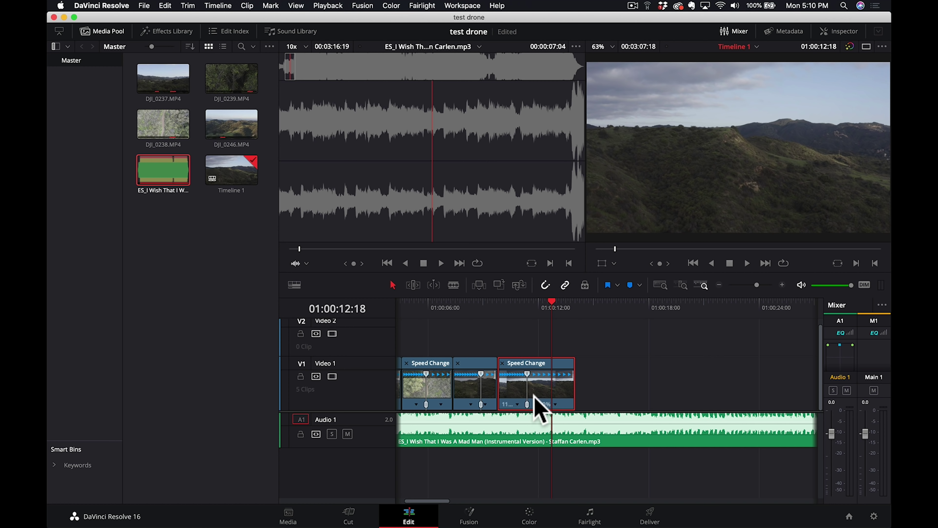
left_click_drag(527, 372, 518, 372)
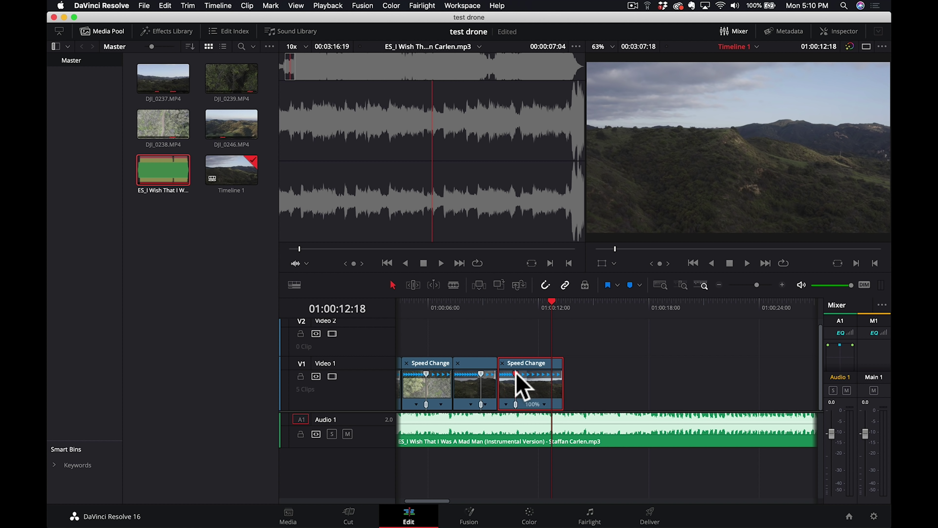
left_click(496, 305)
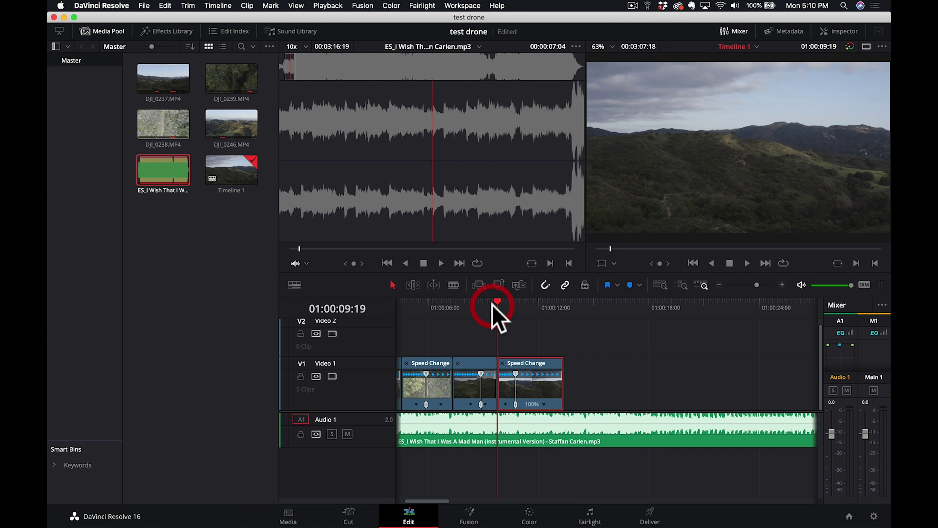
left_click(488, 306)
key("space")
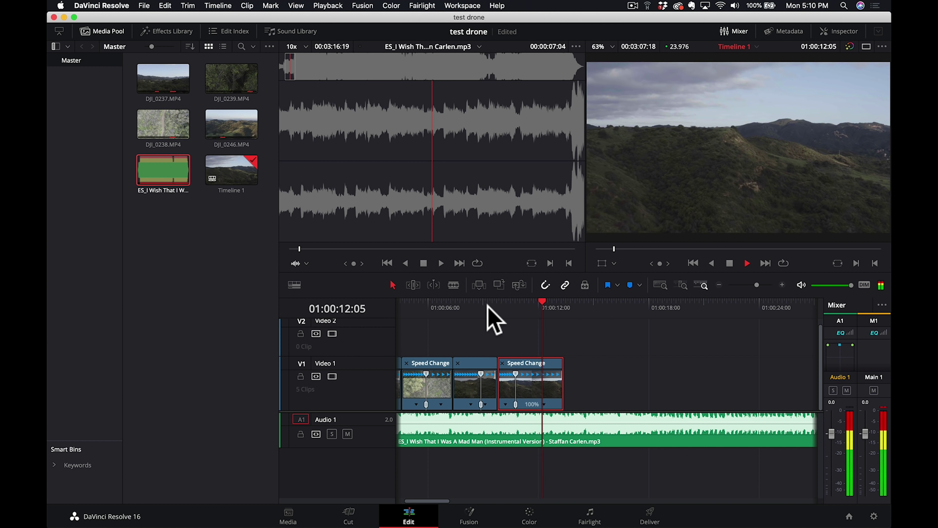
key("space")
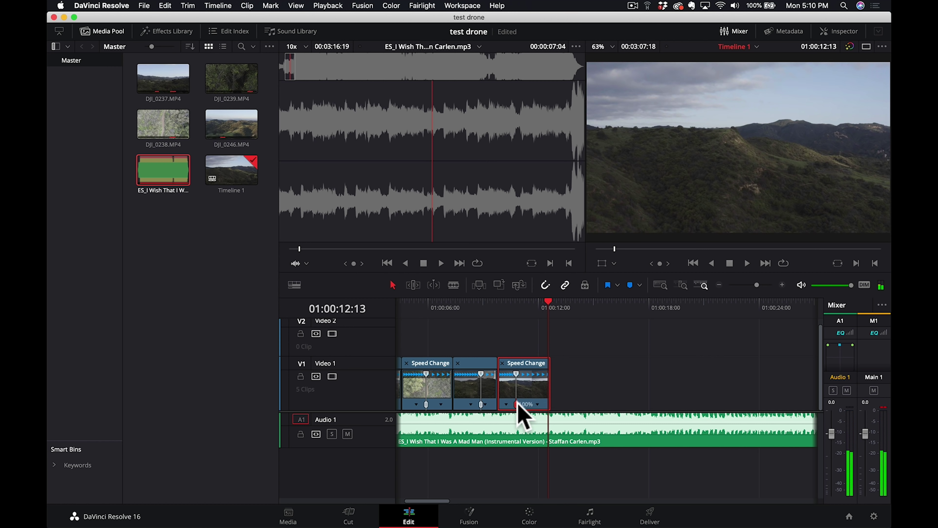
left_click(516, 403)
left_click(484, 306)
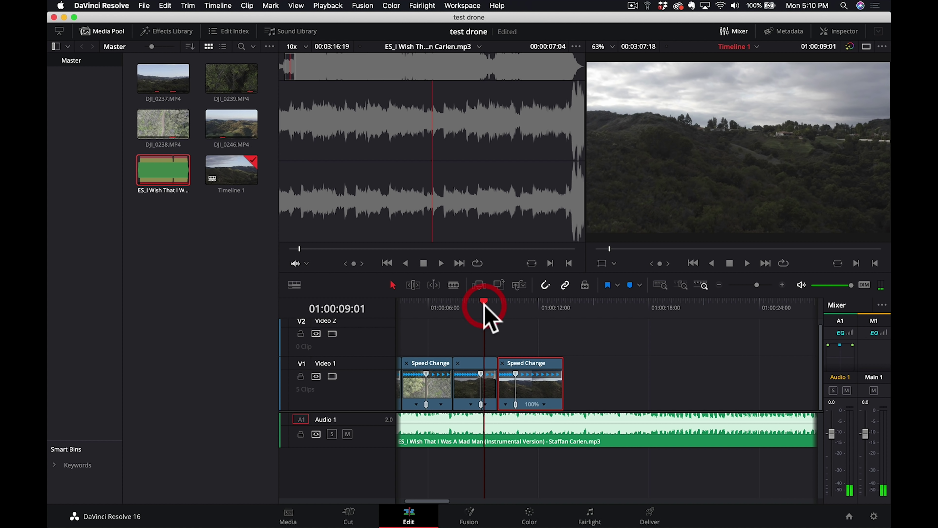
key("space")
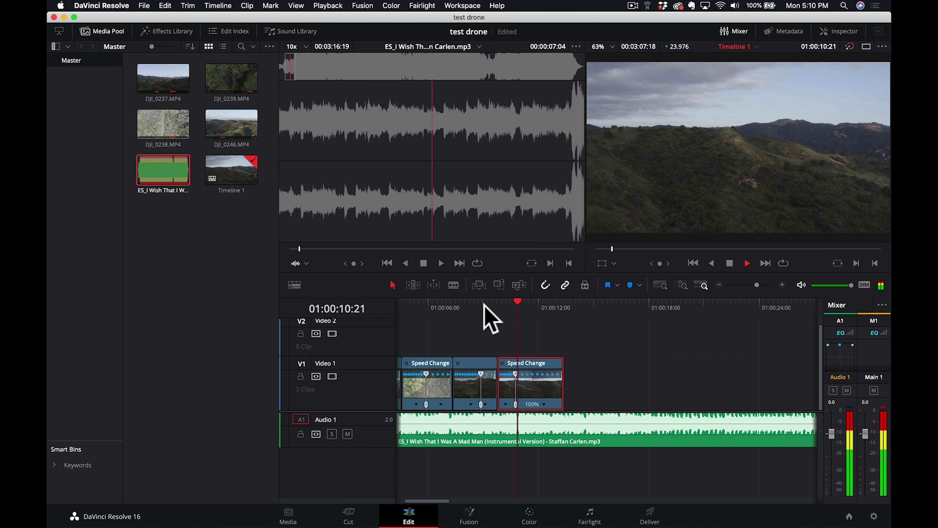
key("space")
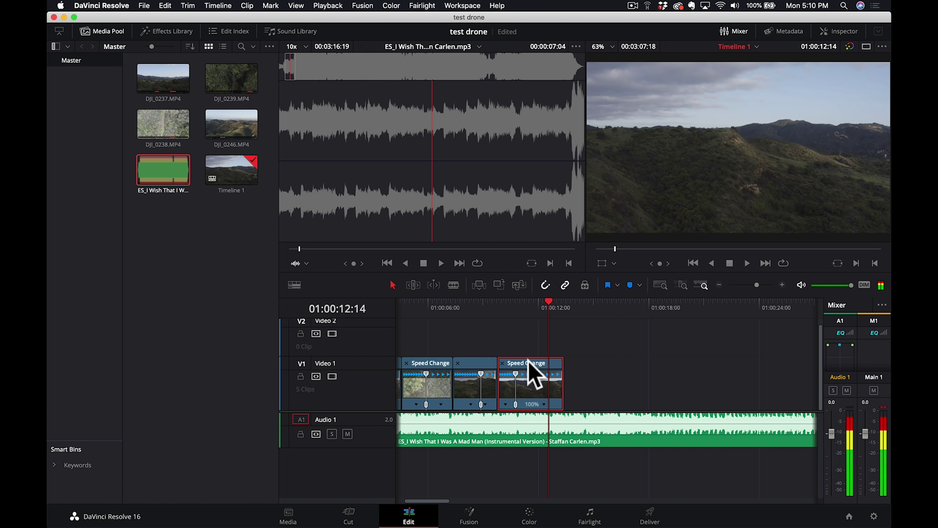
Trim the end of the third clip shorter and preview DJI_0246.MP4.
left_click_drag(558, 377, 579, 377)
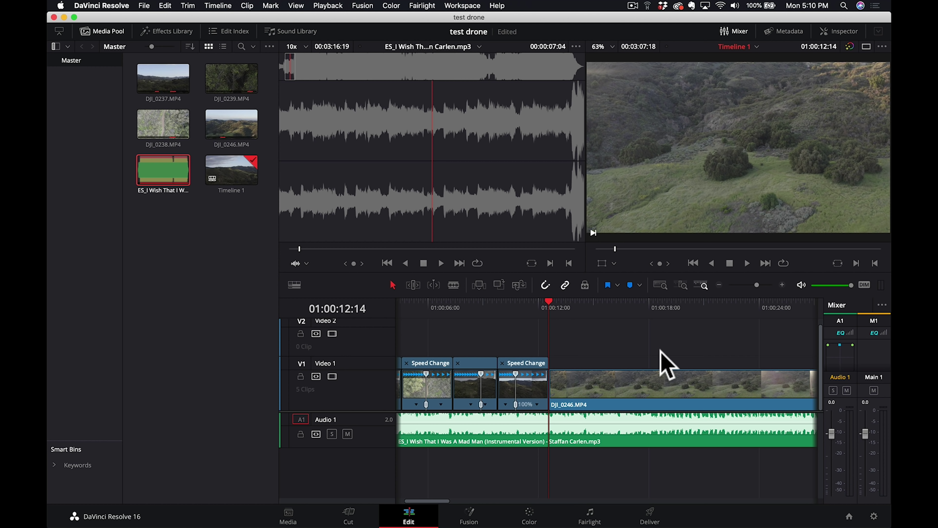
scroll(666, 363, "down", 3)
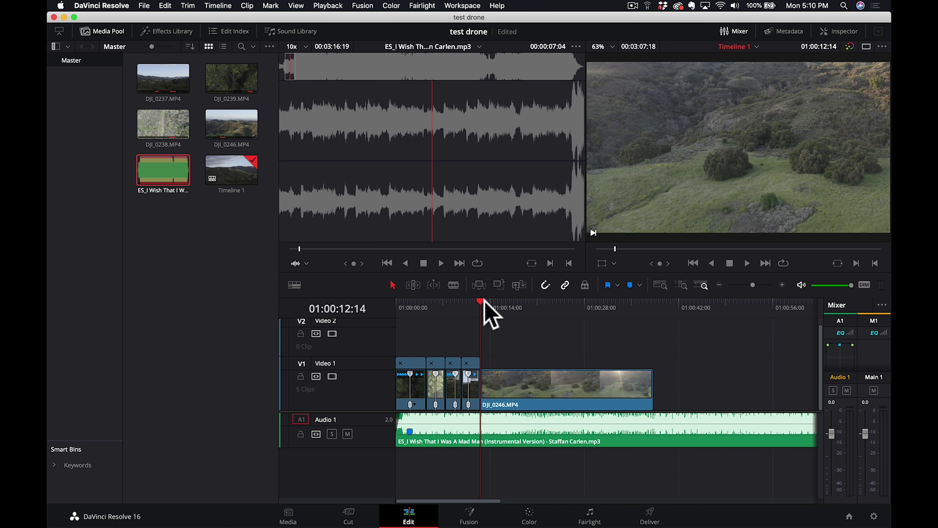
left_click_drag(480, 302, 638, 331)
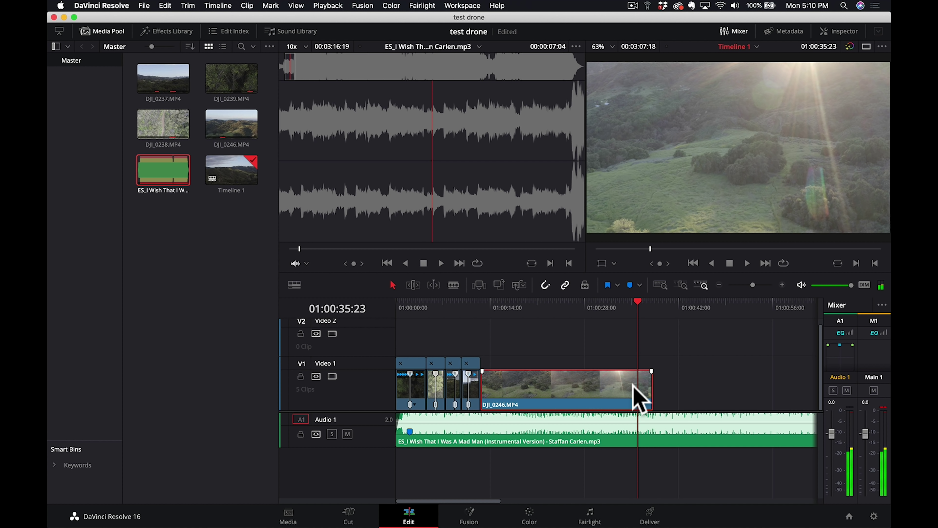
Add a speed point to DJI_0246 and speed its second part up to 471%.
right_click(627, 397)
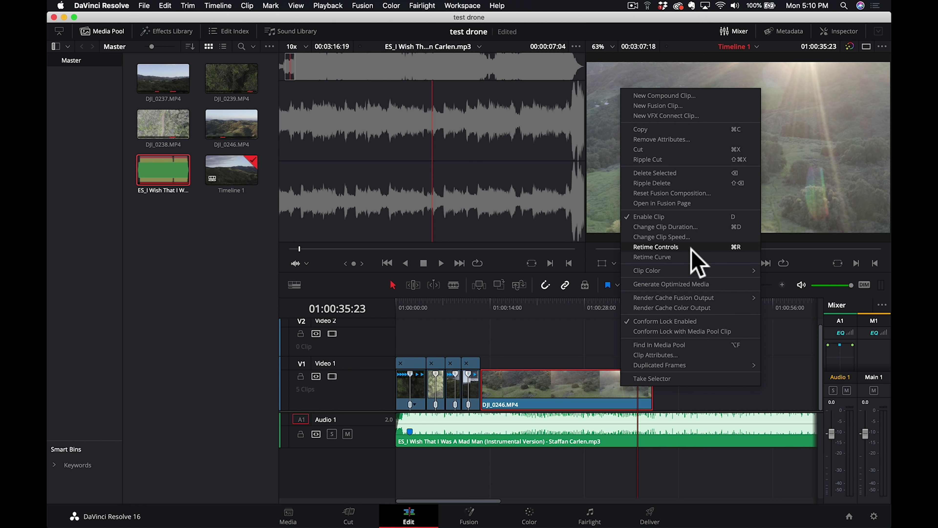
left_click(656, 247)
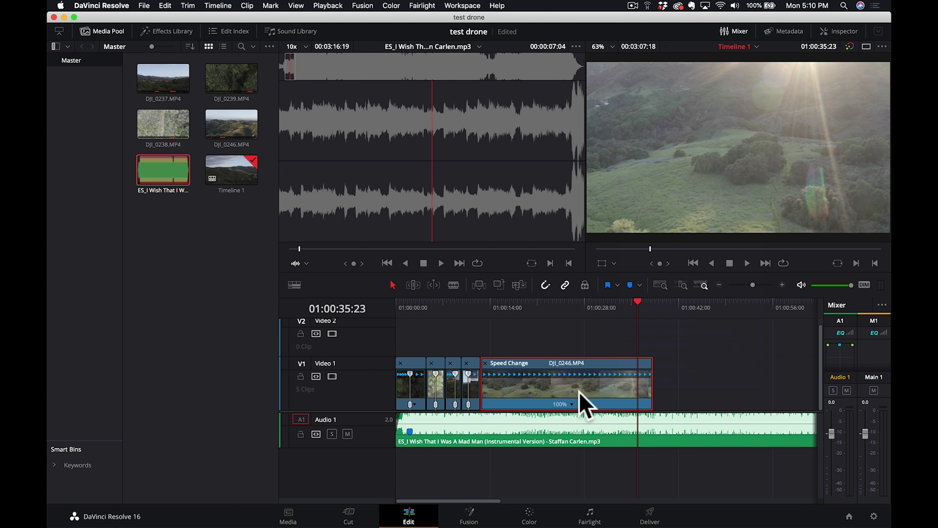
left_click(571, 404)
left_click(606, 419)
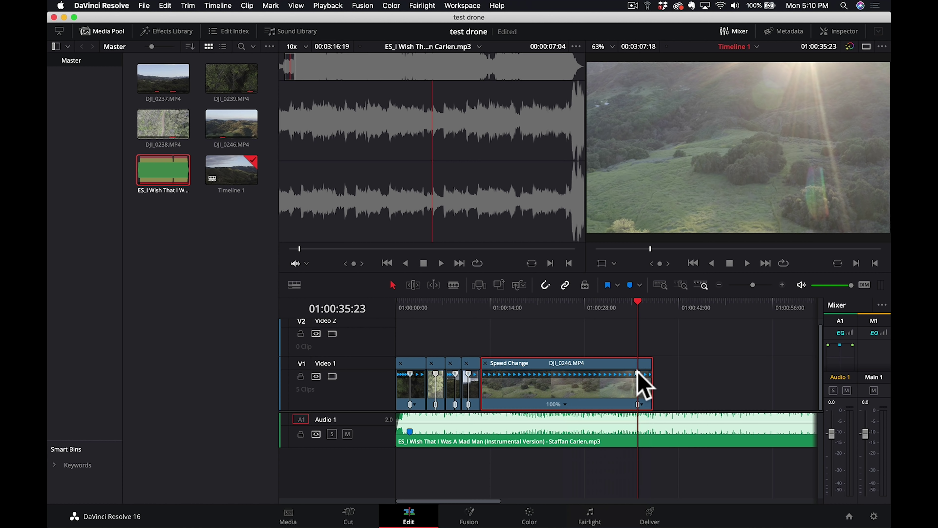
left_click_drag(637, 370, 495, 371)
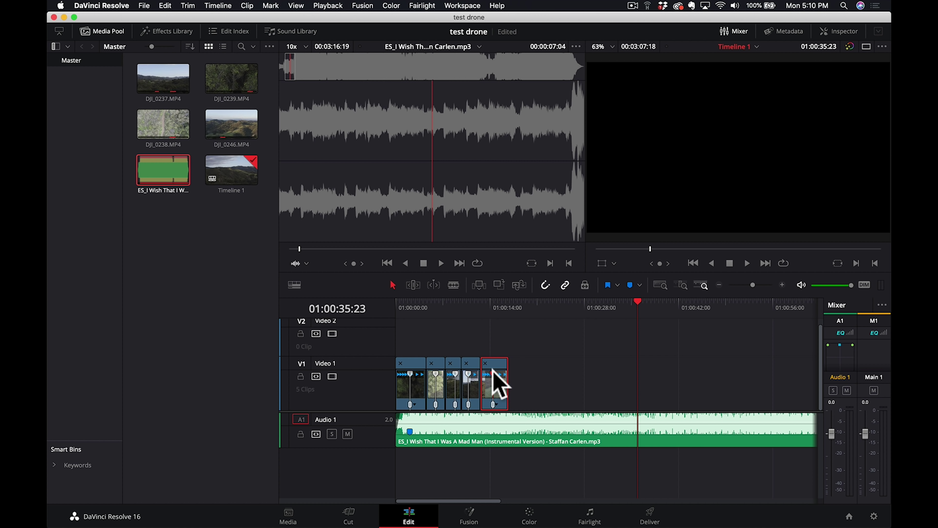
Review the timeline from 01:00:11:17 to check the edit before the final clip.
left_click(464, 309)
key("super+equal")
key("super+equal")
key("super+equal")
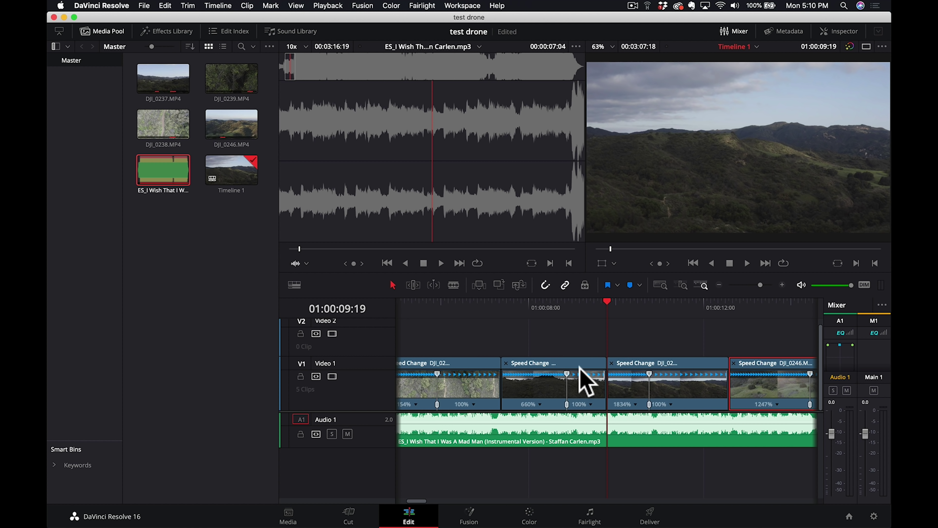
key("super+minus")
left_click(656, 309)
key("space")
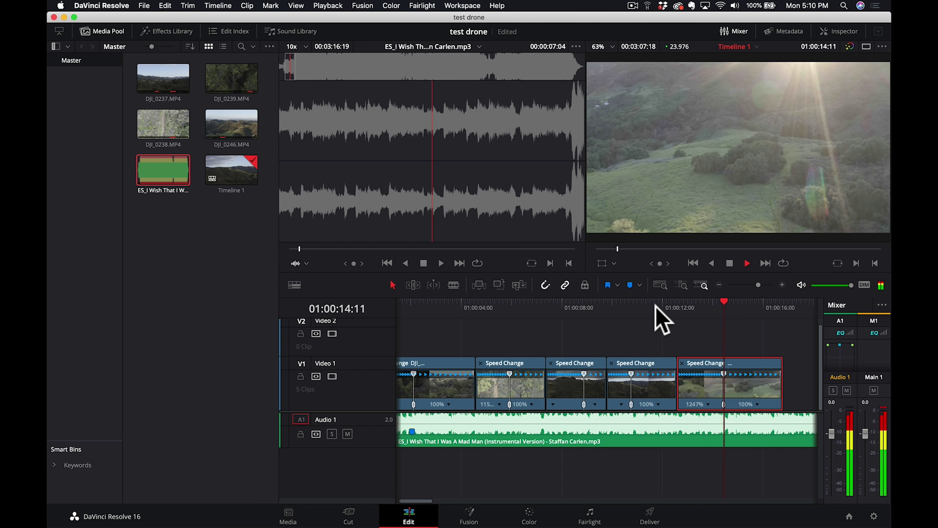
key("space")
Slide the final speed-ramped clip left to close the gap, then review from 01:00:12:05.
left_click_drag(681, 390, 695, 390)
left_click_drag(735, 365, 721, 403)
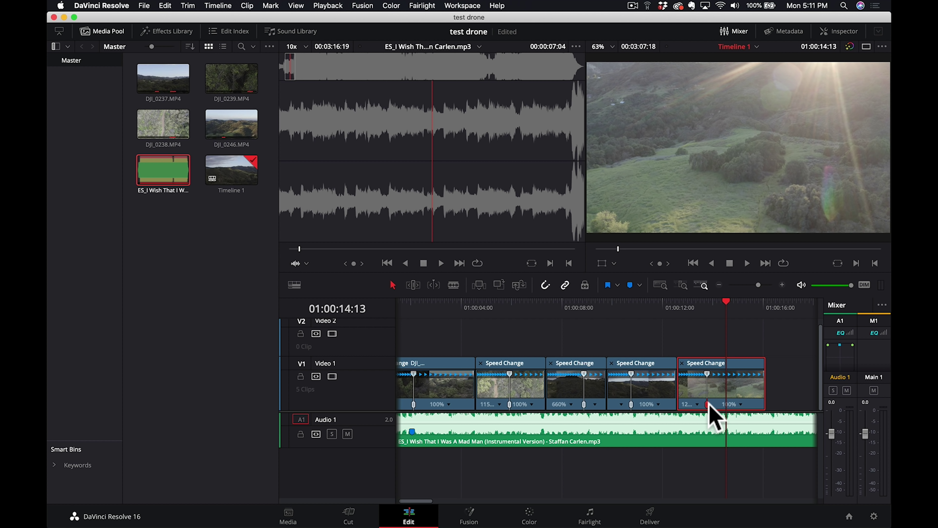
left_click(668, 306)
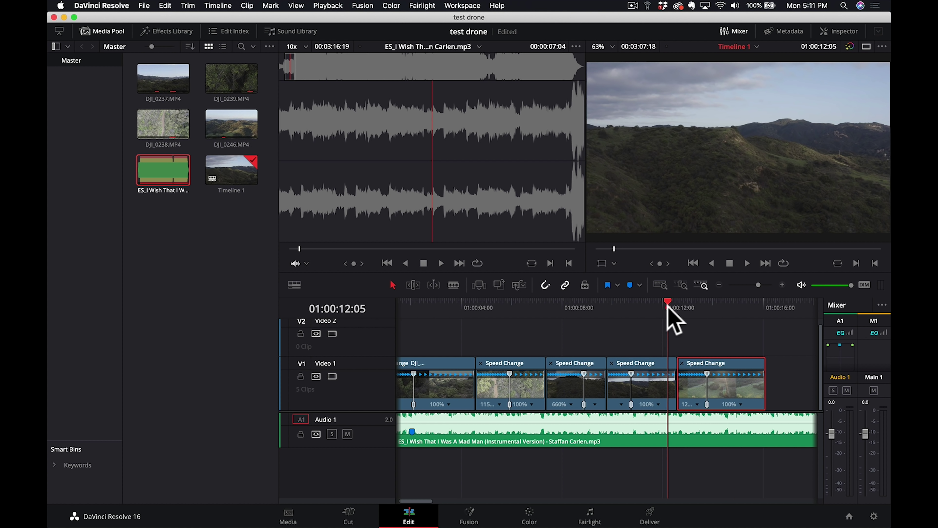
key("space")
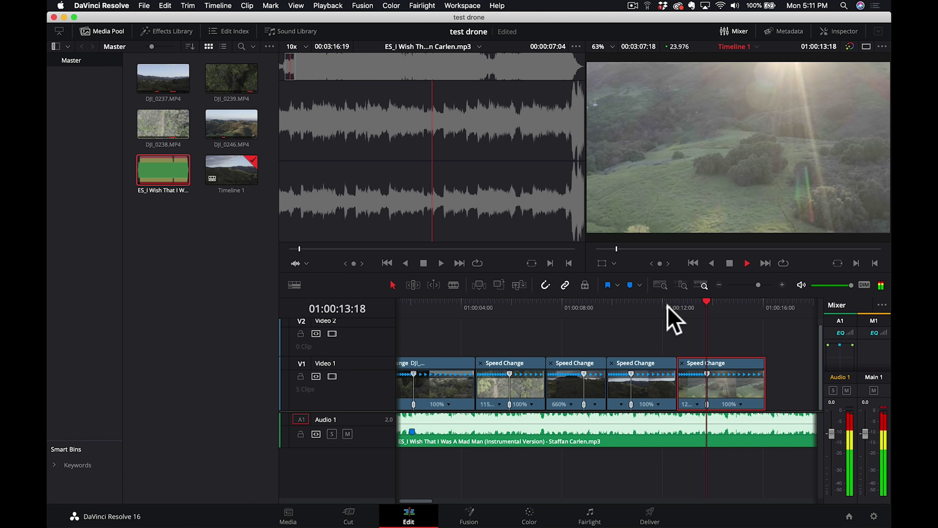
key("space")
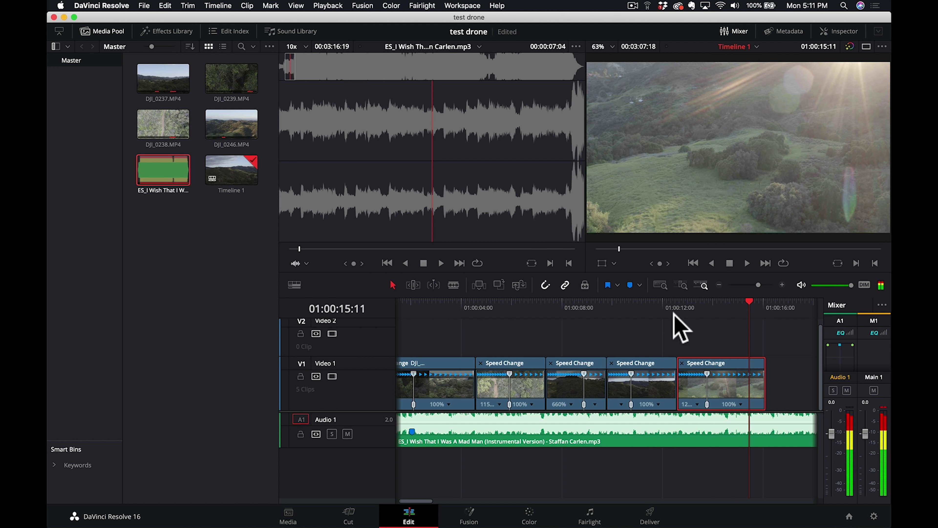
left_click_drag(749, 302, 768, 312)
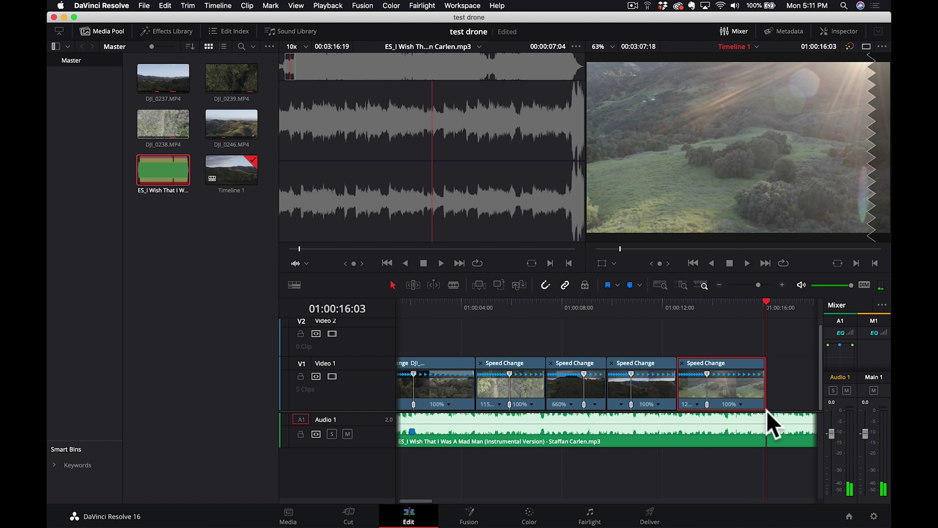
Blade the music where the video ends at 01:00:16:03 and delete the leftover audio tail.
left_click(783, 435)
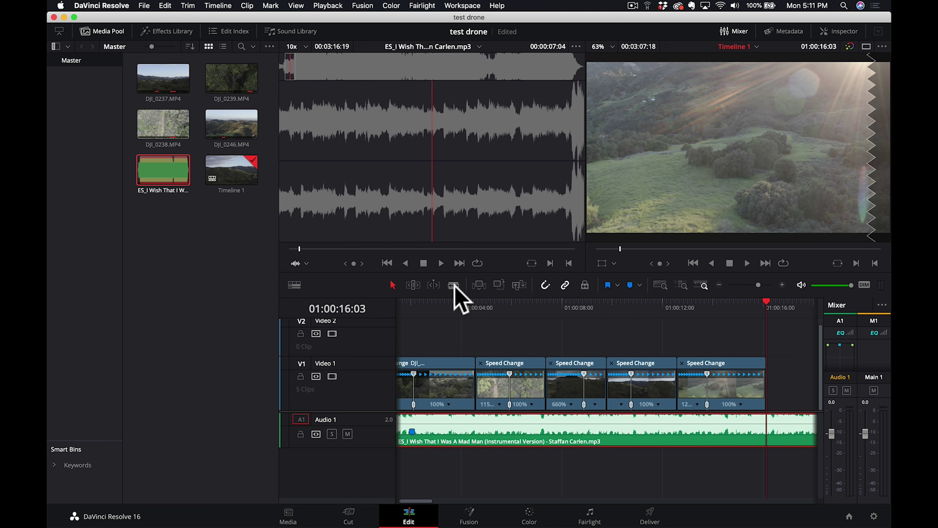
left_click(454, 285)
left_click(775, 427)
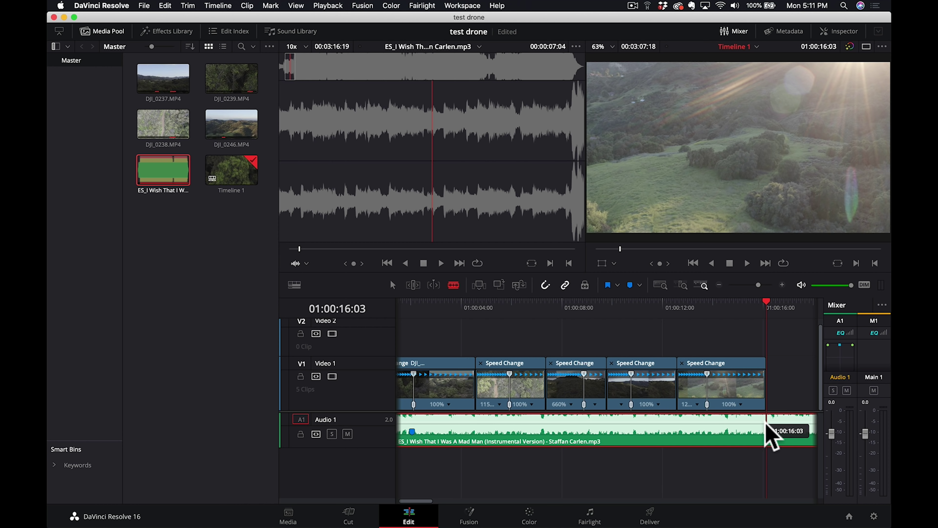
left_click(767, 429)
left_click(395, 285)
left_click(792, 421)
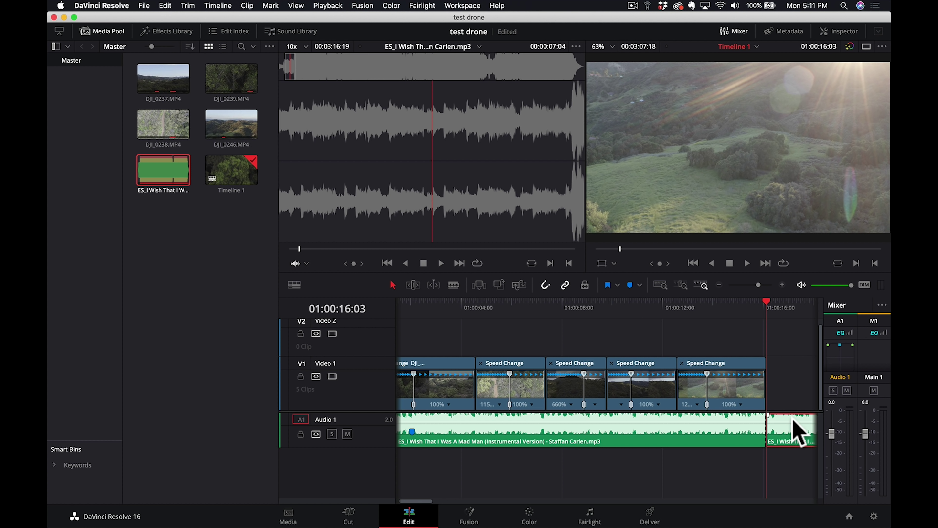
key("Delete")
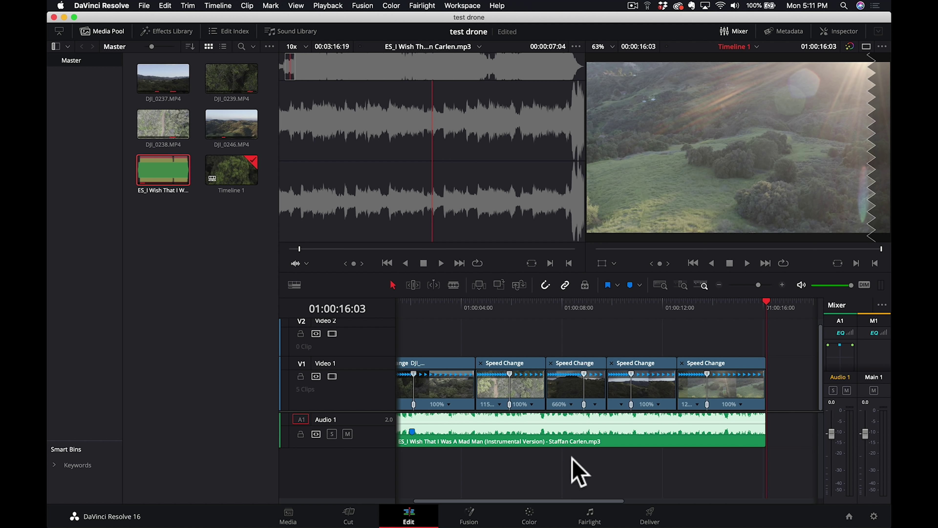
left_click_drag(473, 301, 342, 286)
key("shift+z")
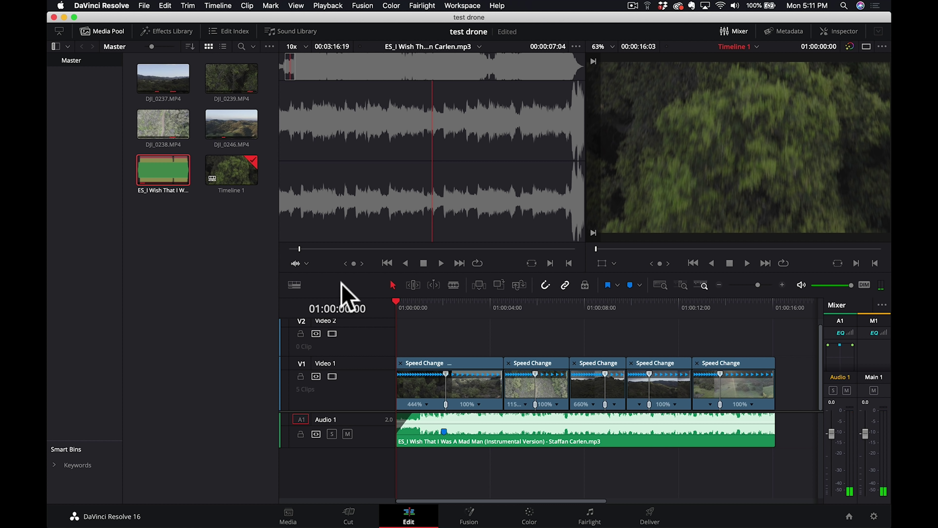
Play the edit, then drag the music's end fade handle left for a fade-out.
key("space")
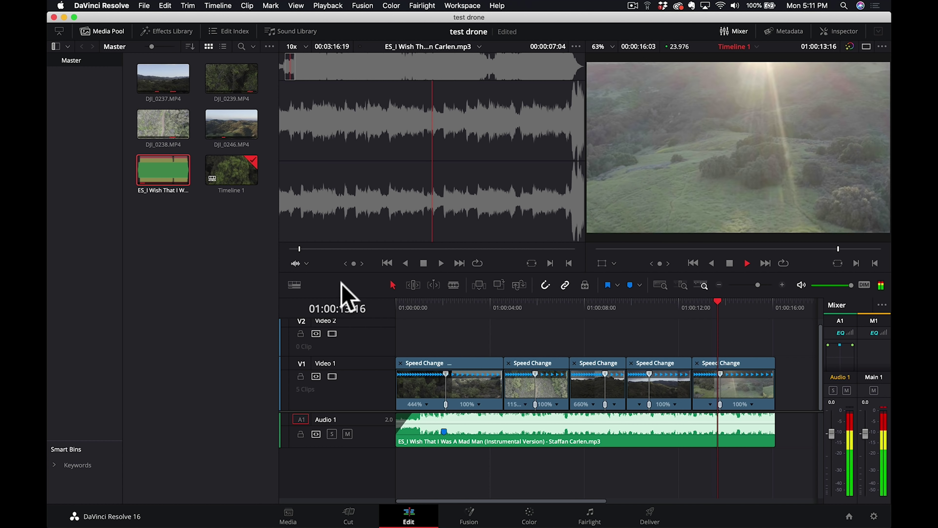
key("space")
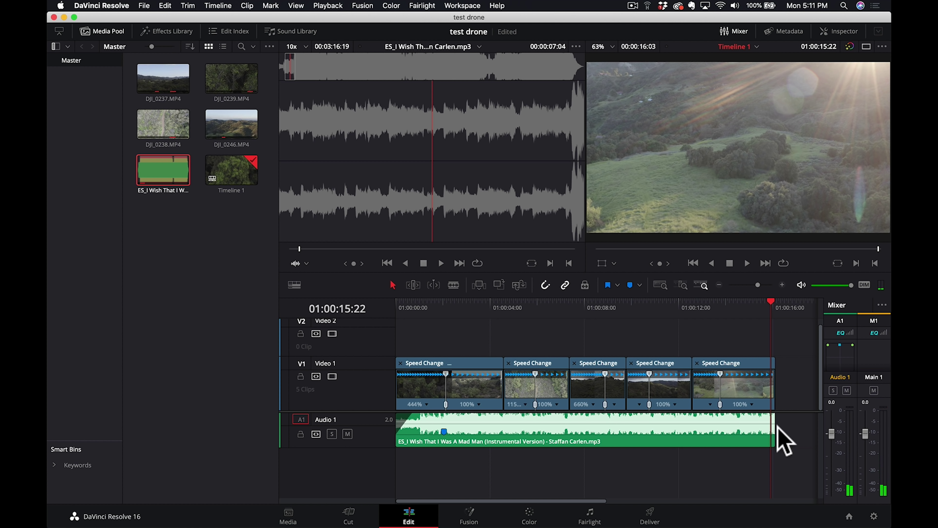
left_click_drag(783, 410, 676, 415)
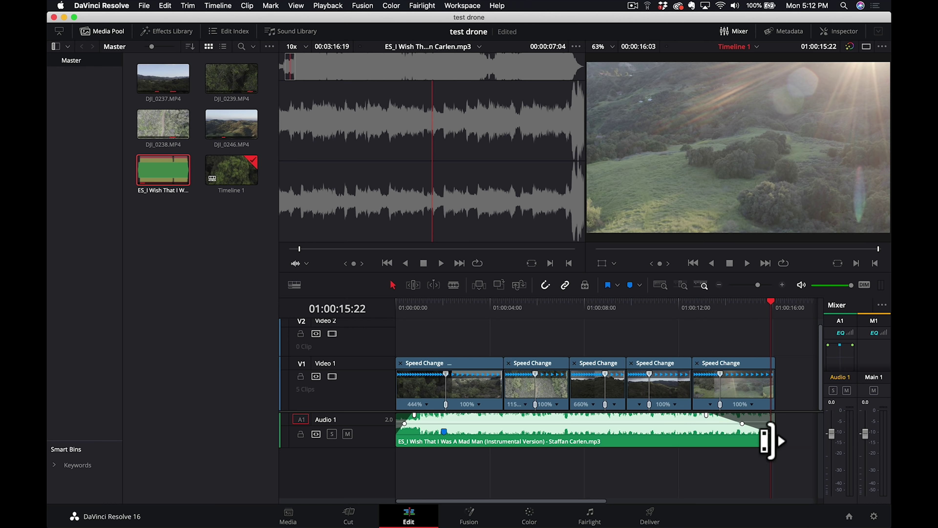
Add a 12-frame cross dissolve to the end of DJI_0246 and play back the ending.
key("super+equal")
left_click(444, 307)
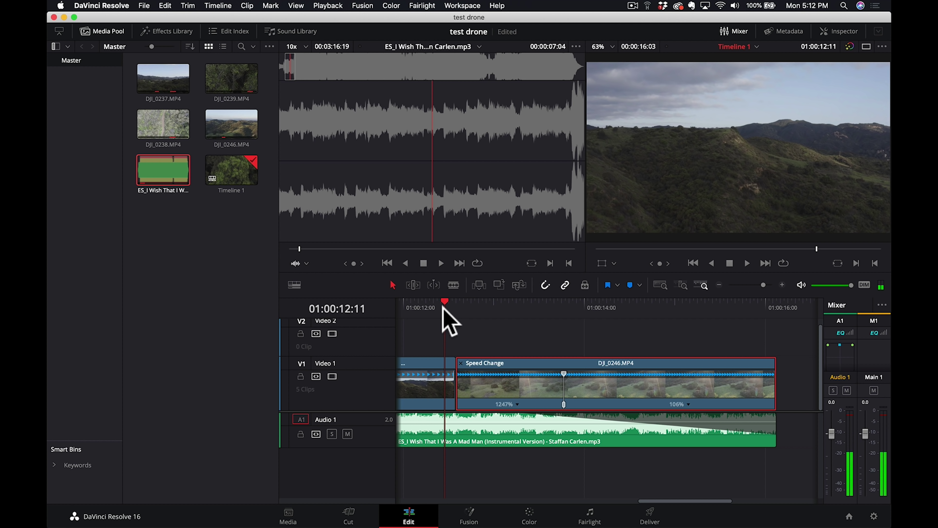
key("space")
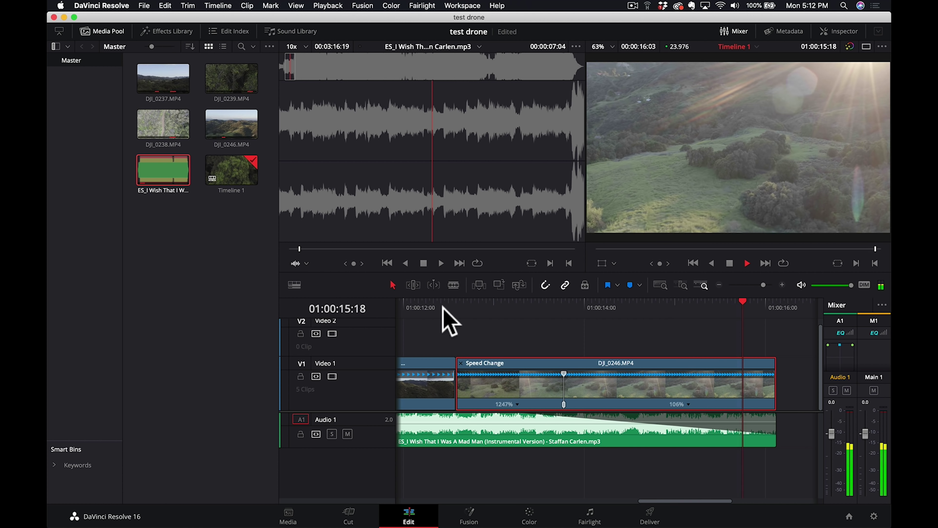
right_click(774, 387)
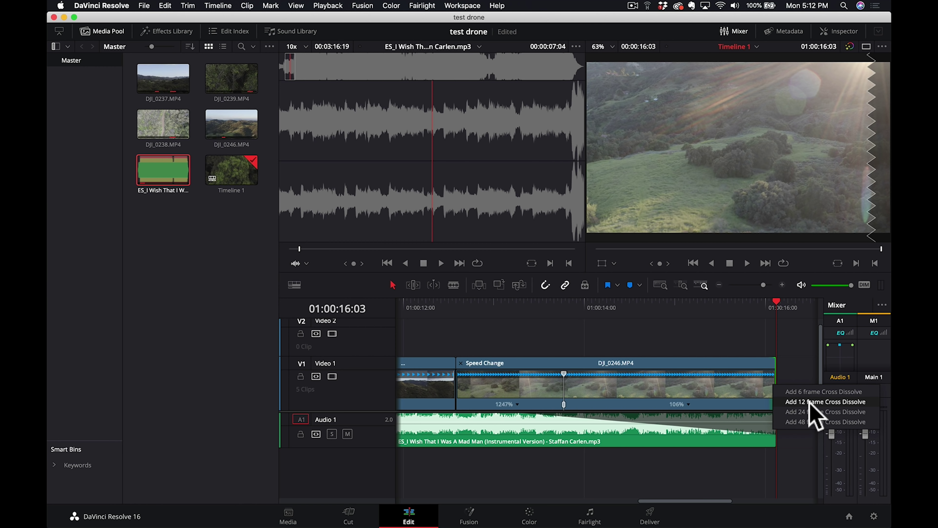
left_click(811, 402)
left_click(441, 306)
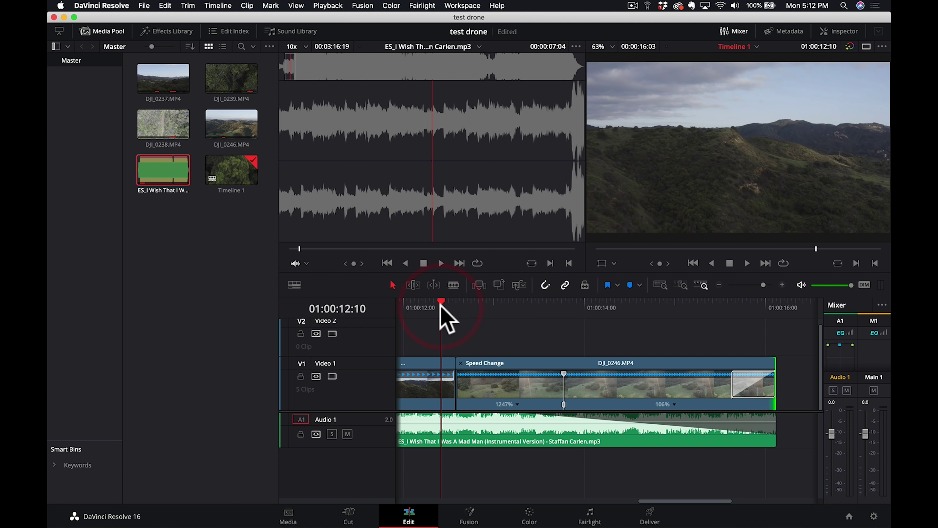
key("space")
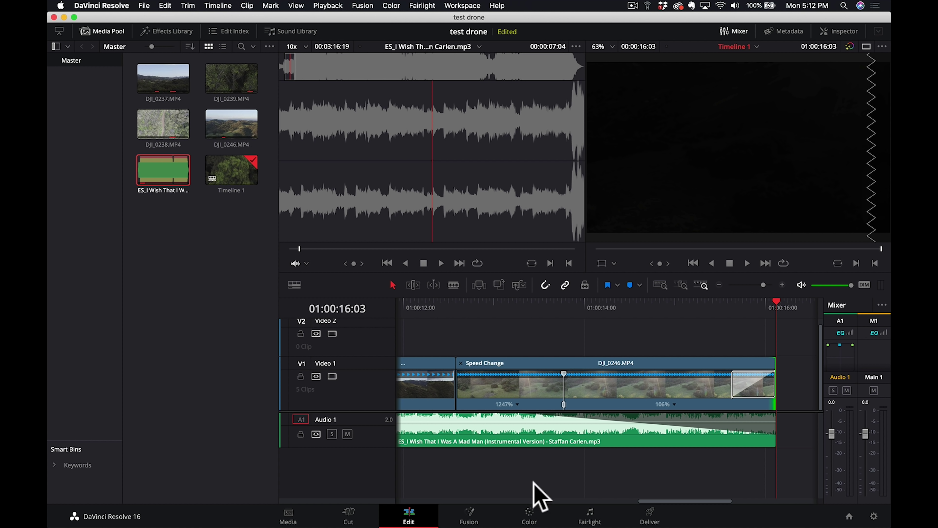
On the Color page, scrub the first clip and switch the scope from Parade to Waveform.
left_click(530, 516)
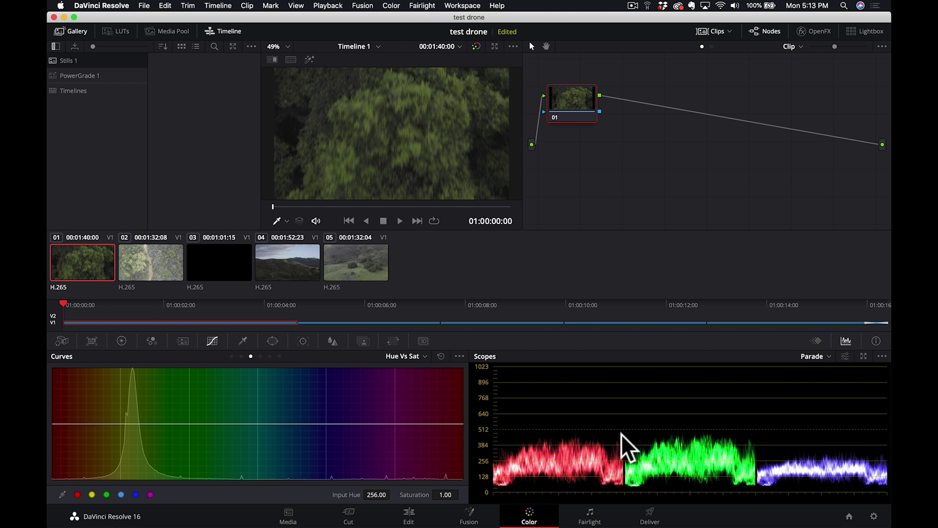
left_click_drag(274, 205, 426, 206)
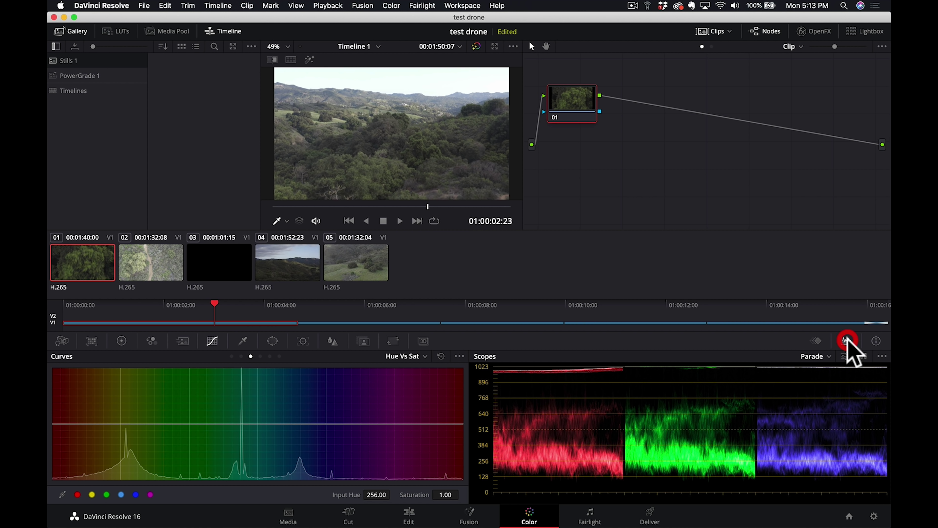
left_click(817, 340)
left_click(847, 342)
left_click(775, 355)
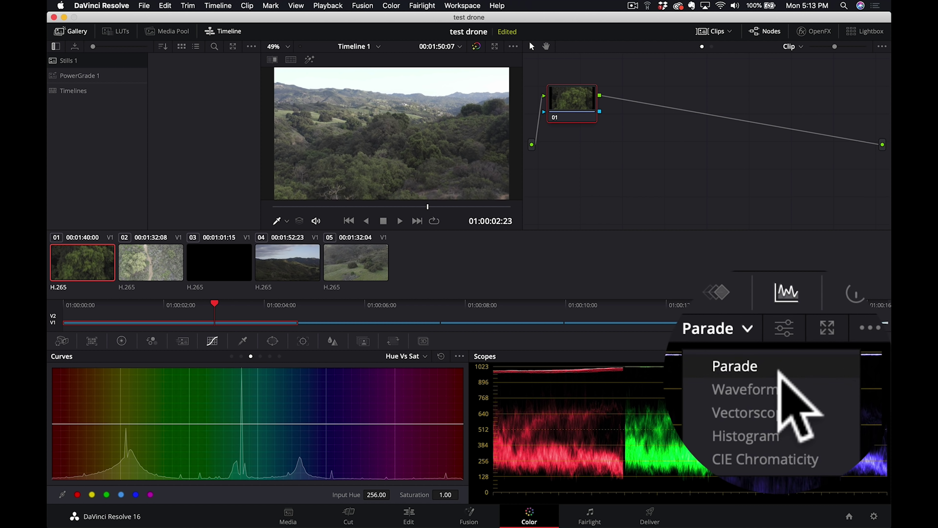
left_click(776, 377)
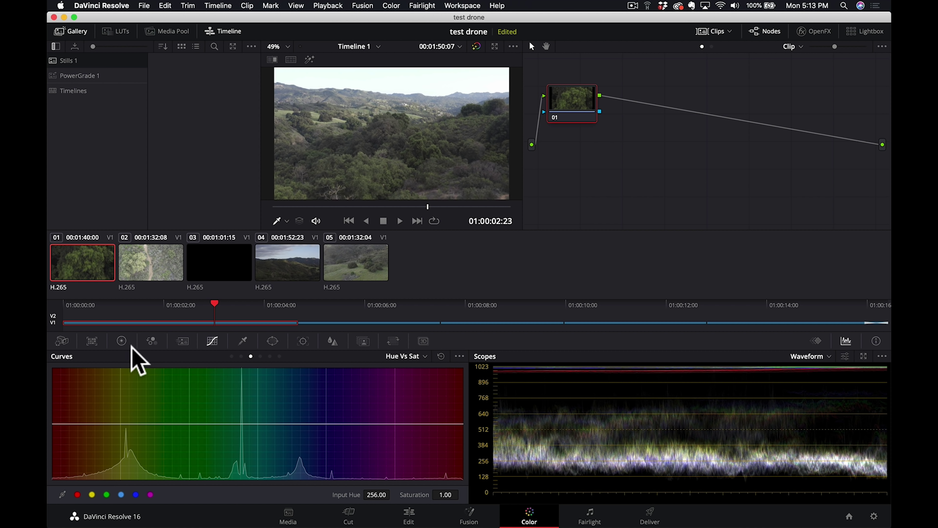
Darken the shadows slightly, lower highlights to 0.91, and lift gamma to 0.01.
left_click(122, 341)
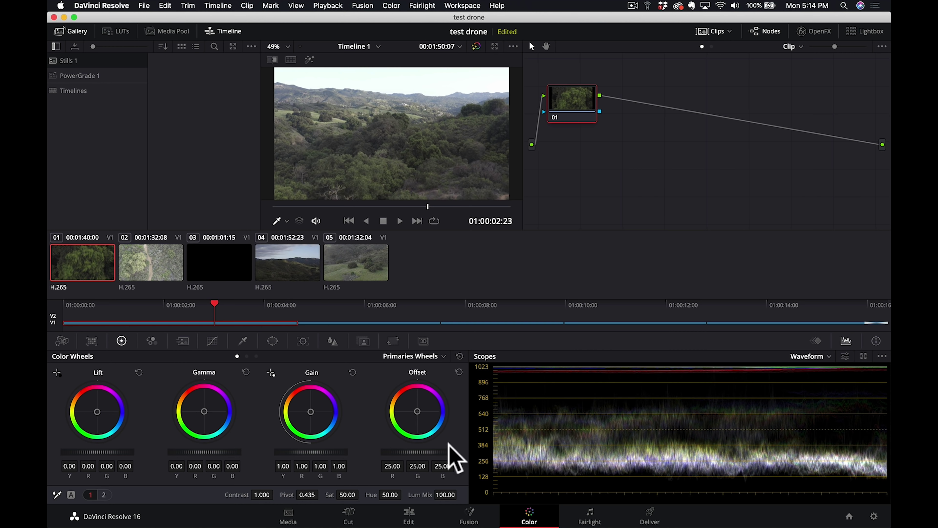
left_click_drag(119, 450, 101, 478)
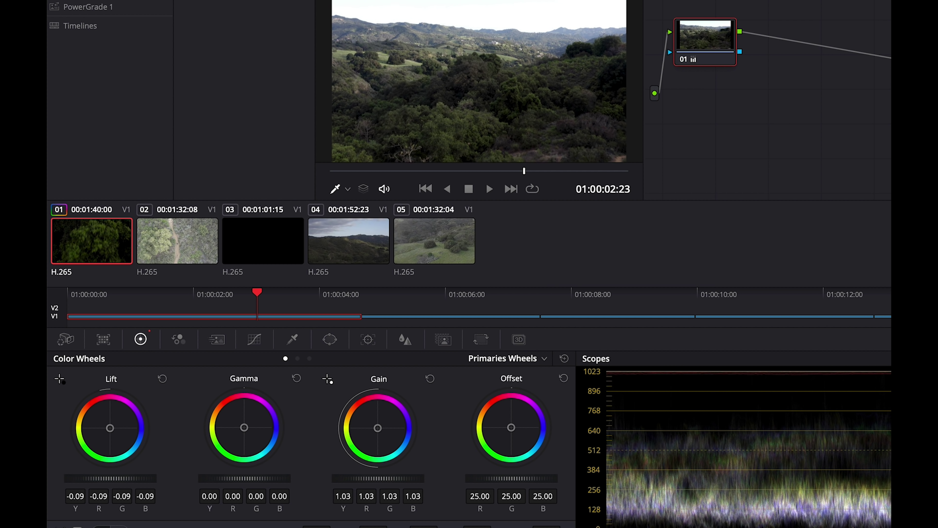
left_click_drag(369, 478, 336, 478)
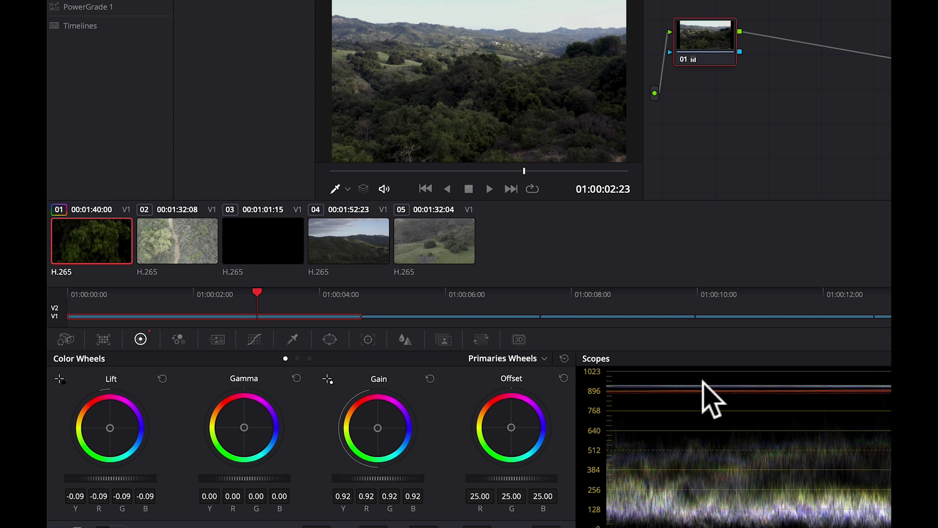
left_click_drag(376, 478, 403, 478)
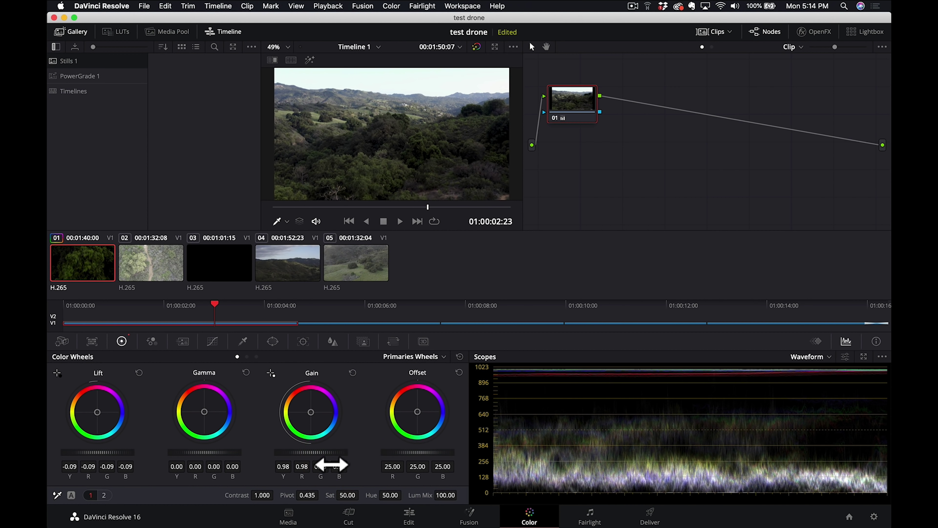
left_click_drag(207, 451, 229, 451)
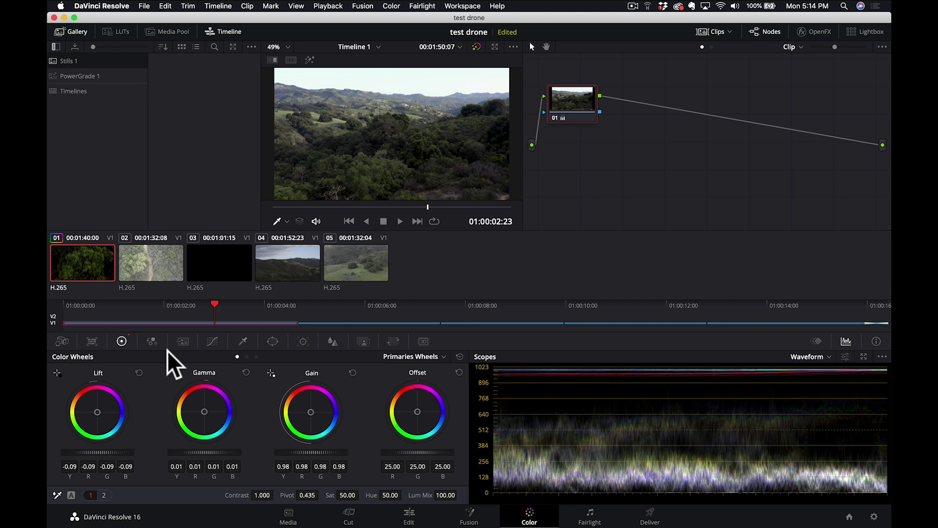
left_click(247, 356)
Cool the first drone clip's Temp to -180 and set Color Boost to 25.50.
left_click(256, 356)
left_click(237, 357)
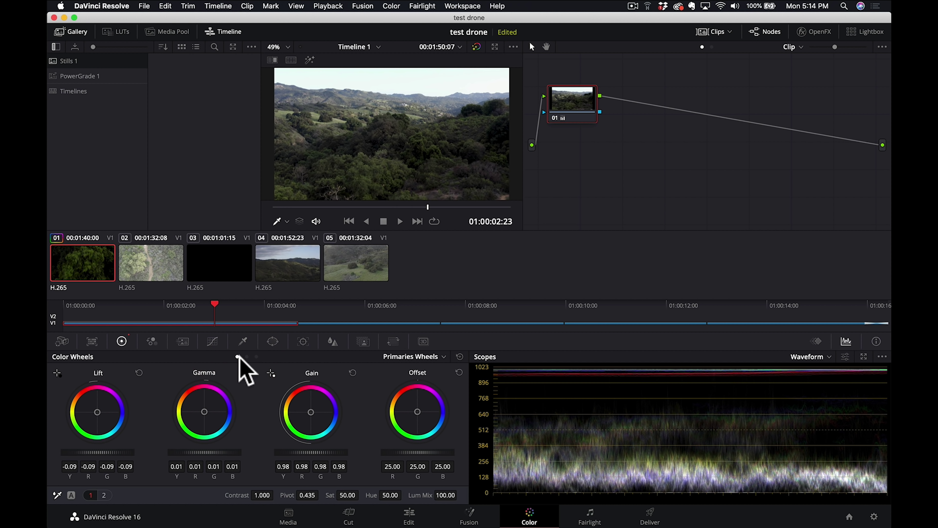
left_click(104, 495)
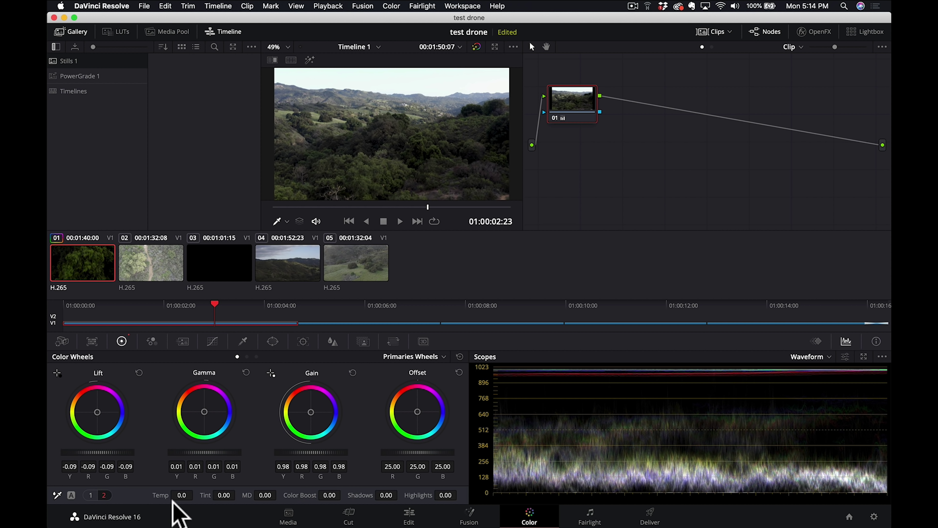
mouse_move(179, 495)
left_mouse_down()
mouse_move(196, 496)
mouse_move(185, 497)
left_mouse_up()
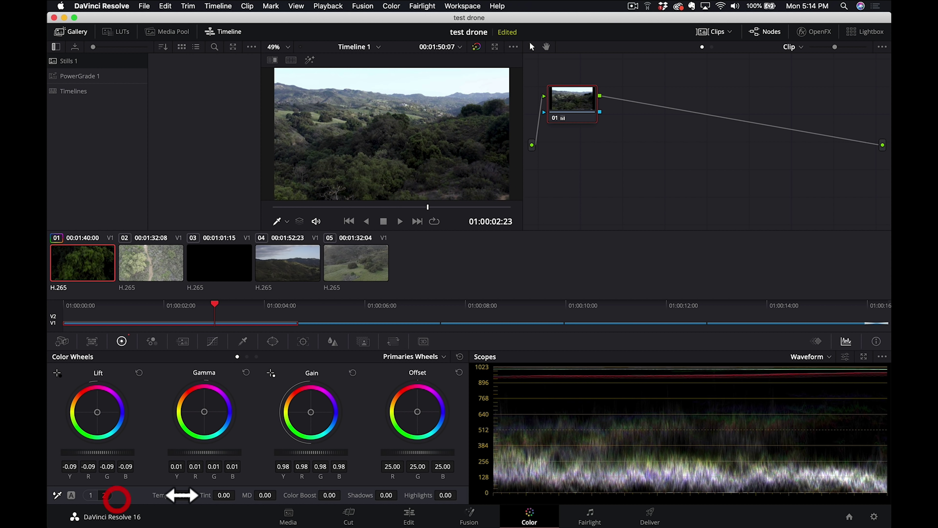
left_click_drag(181, 495, 182, 496)
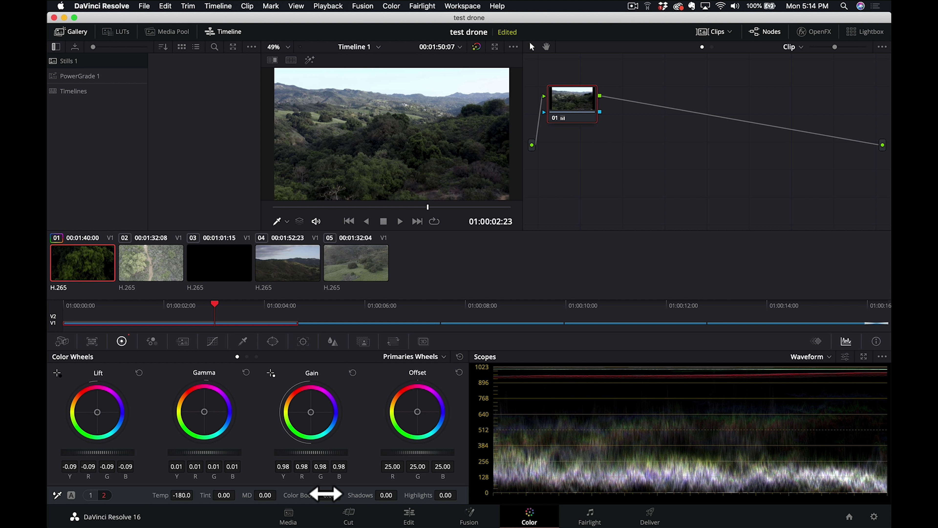
left_click_drag(329, 495, 343, 494)
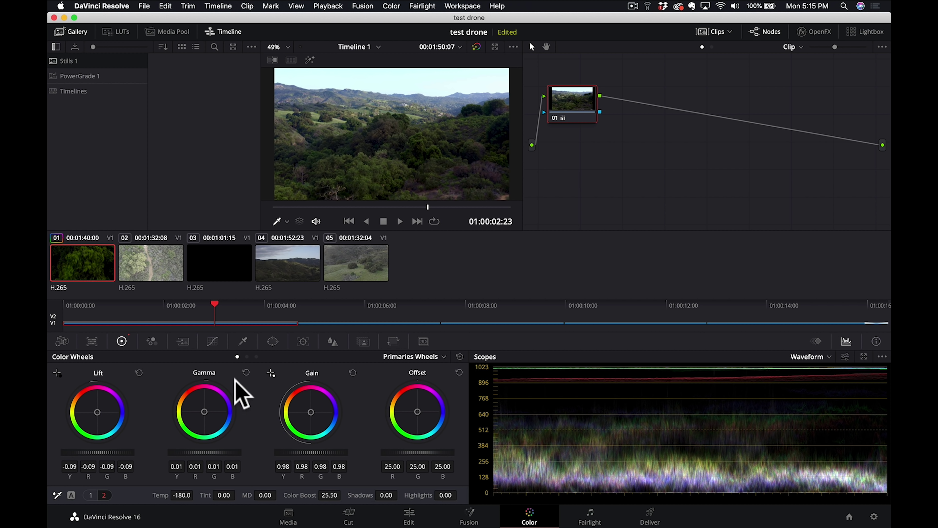
left_click(90, 495)
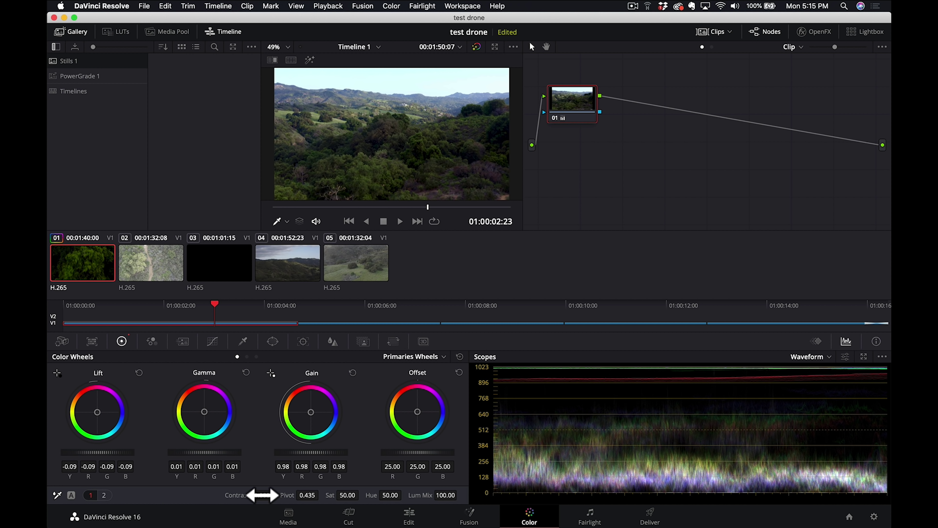
Raise Contrast to 1.098 and Saturation to 55.80, then preview the clip from its start.
left_click_drag(261, 495, 270, 495)
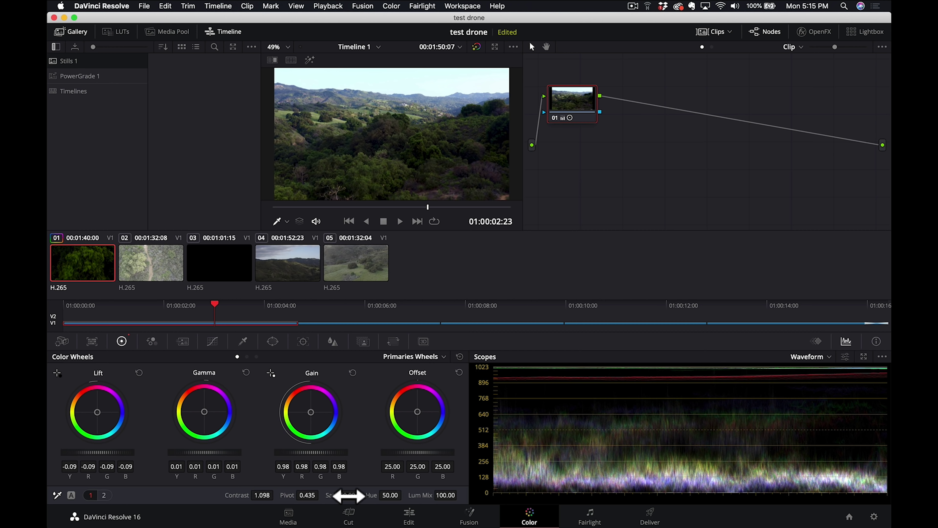
left_click_drag(362, 495, 364, 495)
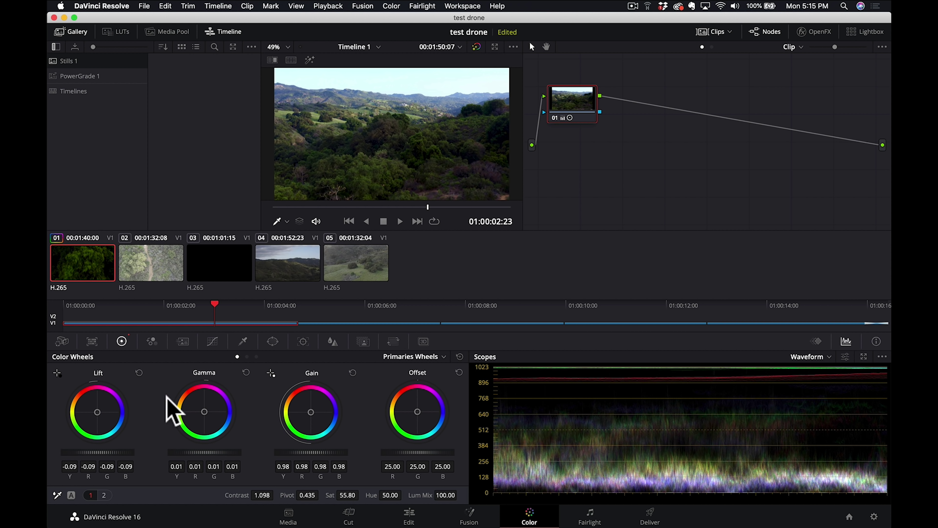
left_click_drag(298, 204, 434, 202)
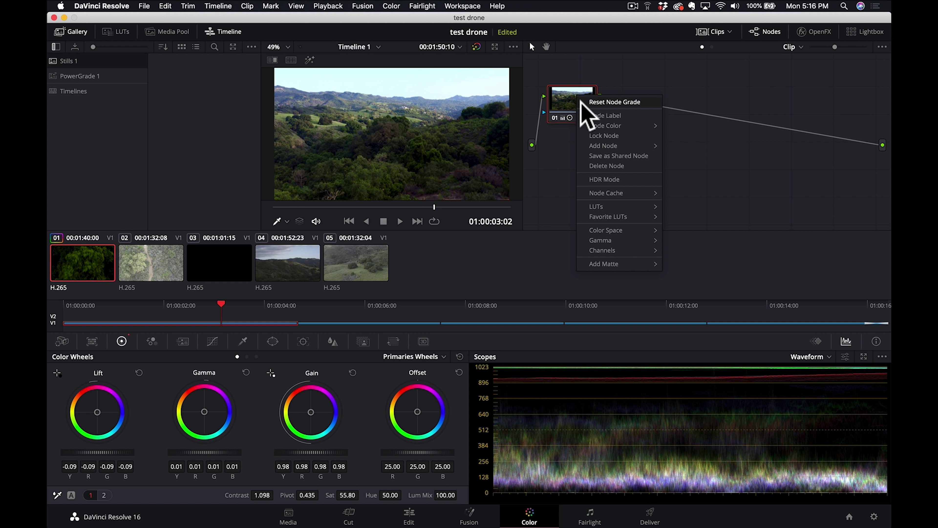
Add serial node 02 after node 01 in the first clip's node graph.
mouse_move(617, 146)
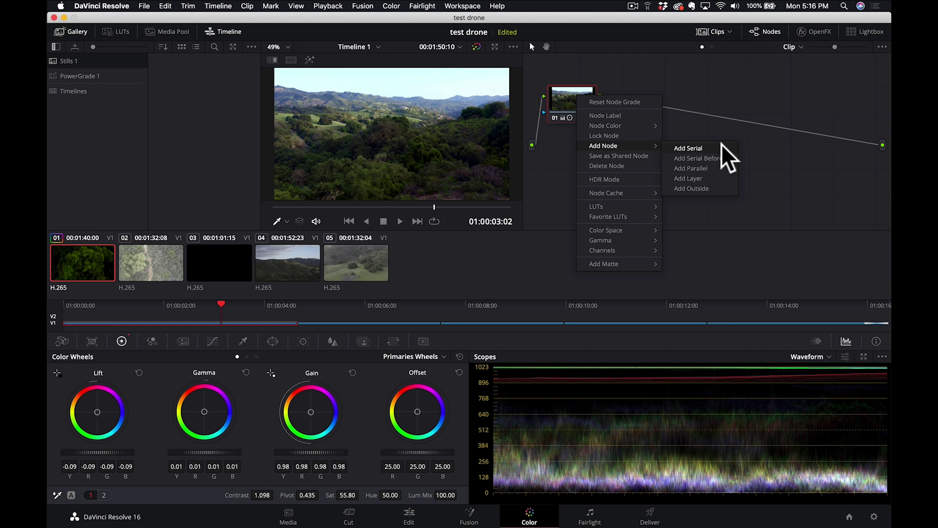
left_click(720, 148)
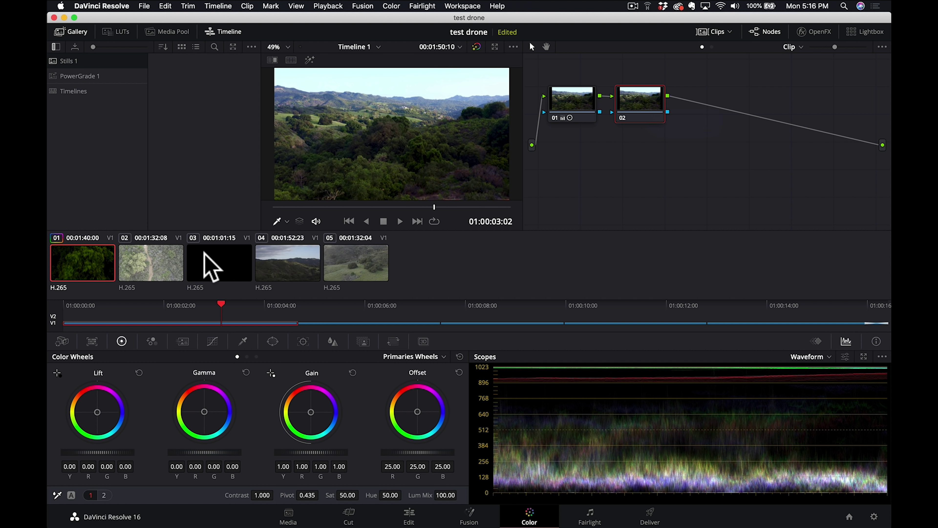
left_click(243, 341)
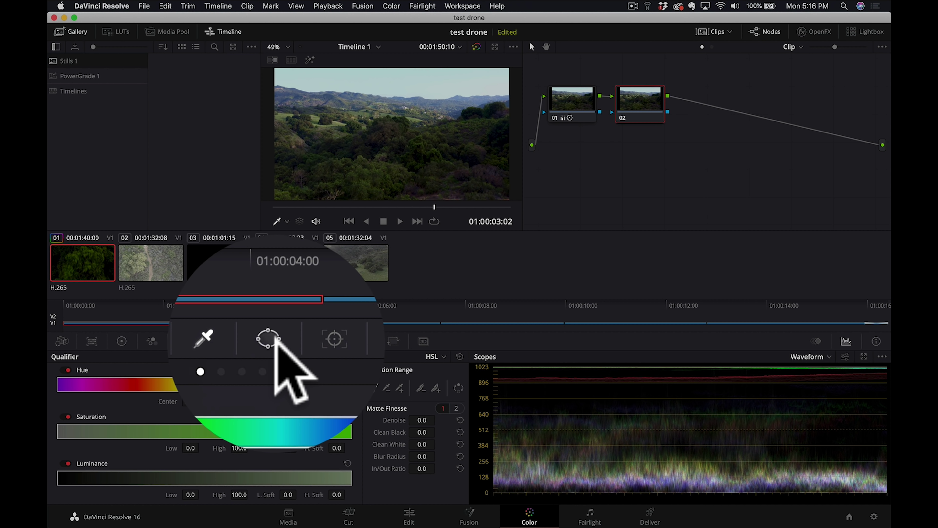
Add a gradient window to node 02.
left_click(272, 340)
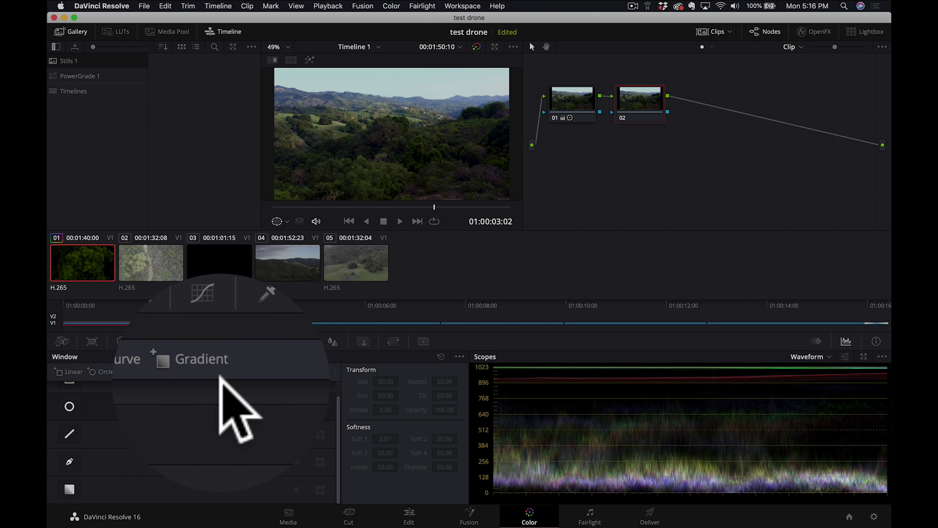
left_click(203, 375)
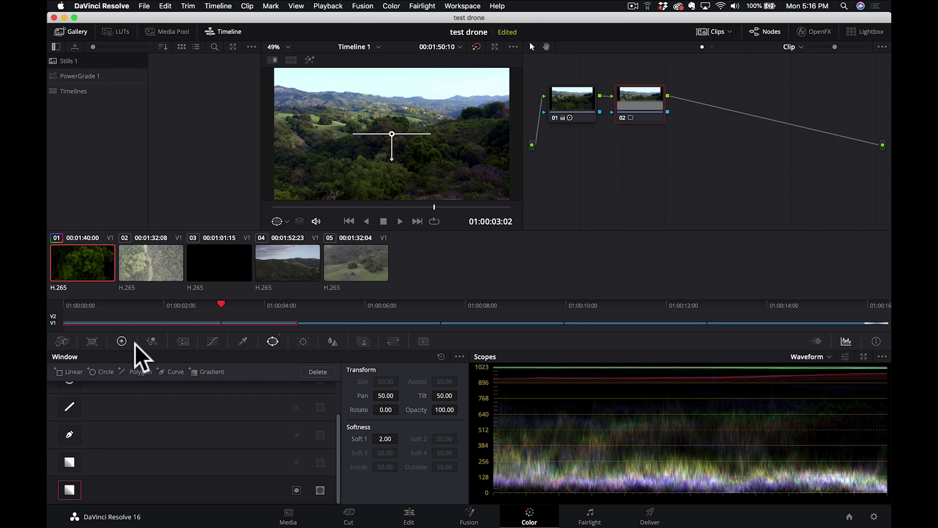
left_click(121, 341)
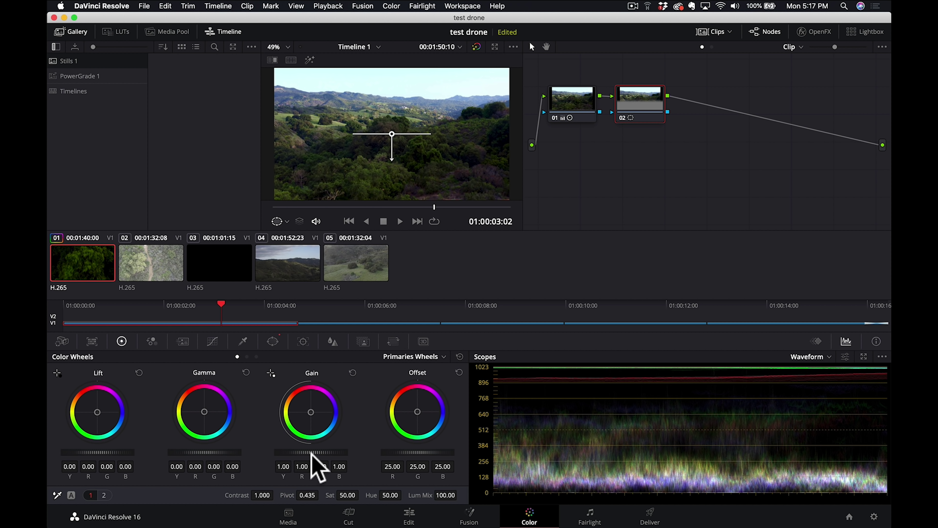
Tint the sky blue with Gain red 0.76, blue 1.08, Gamma -0.04, and move the gradient up.
left_click_drag(319, 449, 313, 458)
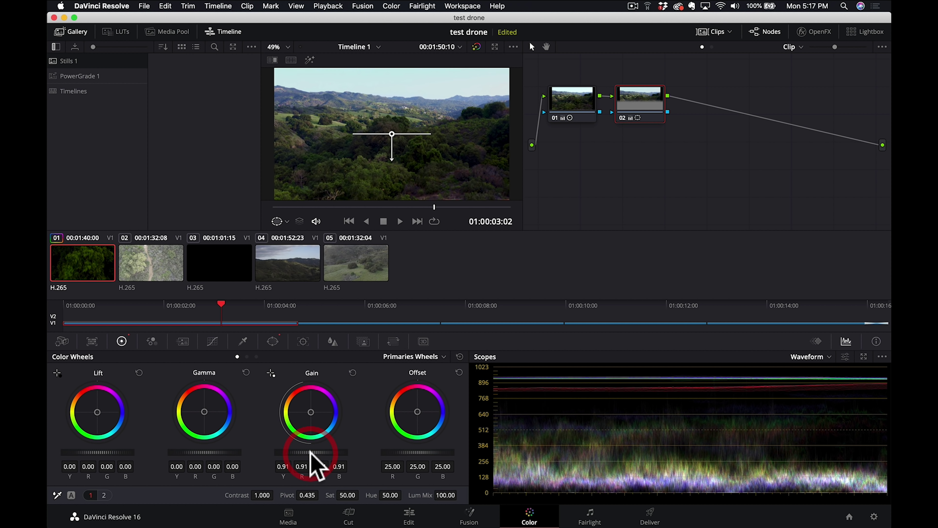
left_click_drag(311, 412, 313, 415)
left_click_drag(190, 452, 177, 452)
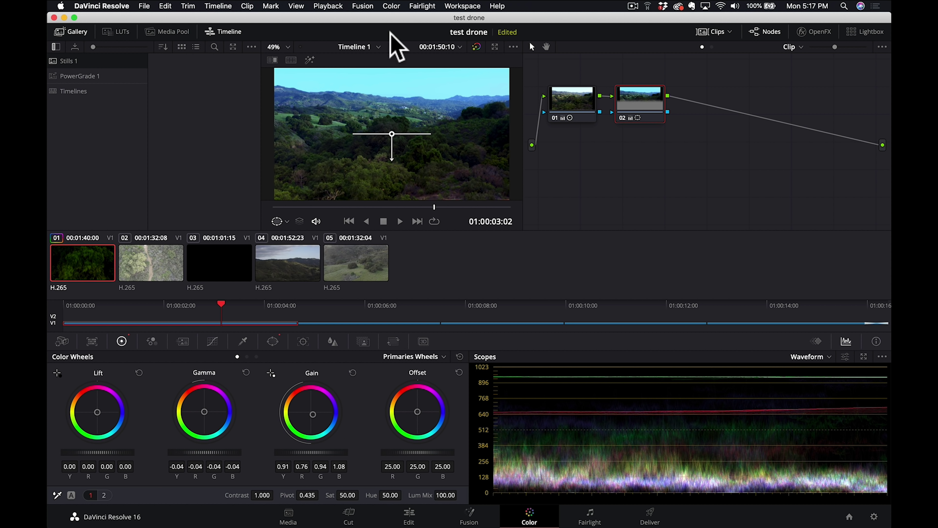
left_click_drag(392, 134, 392, 93)
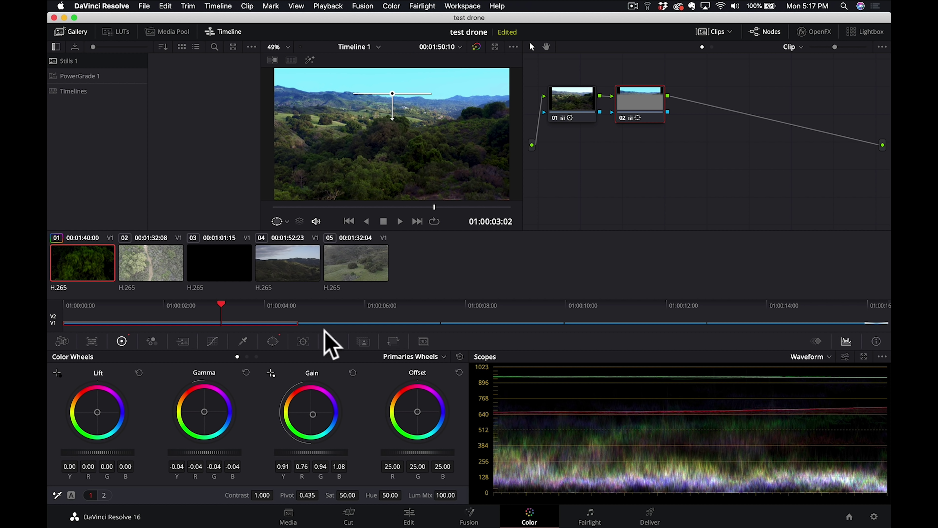
Soften the sky gradient to 5.36 and position it near the top at Tilt 56.59.
left_click(272, 342)
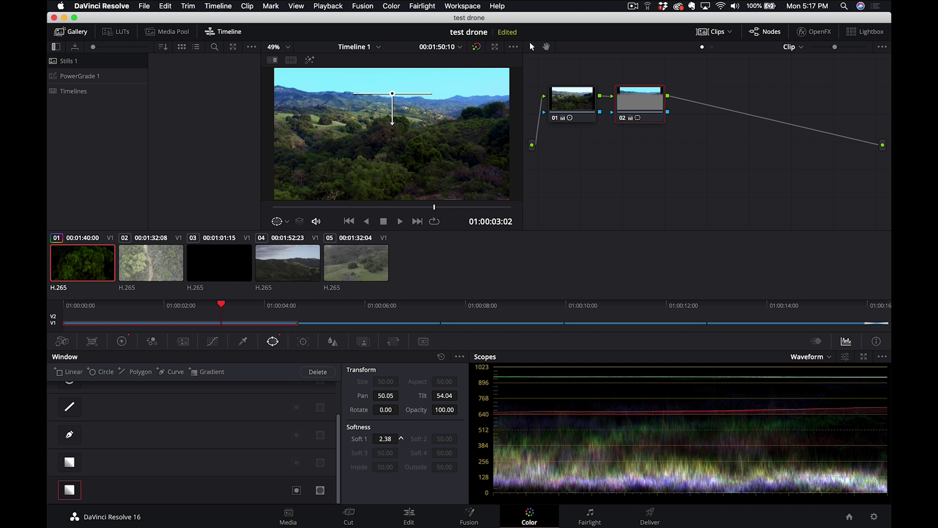
mouse_move(378, 437)
left_mouse_down()
mouse_move(395, 438)
mouse_move(378, 438)
left_mouse_up()
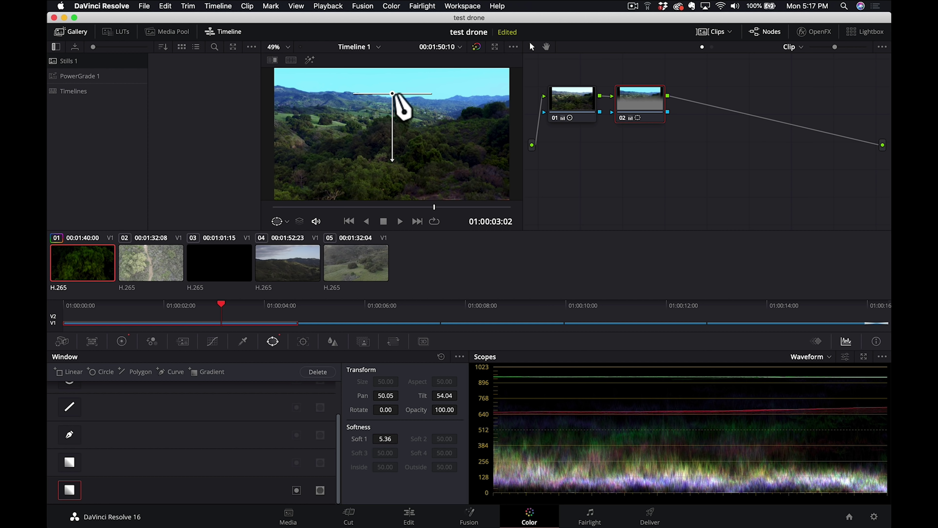
left_click_drag(392, 94, 394, 69)
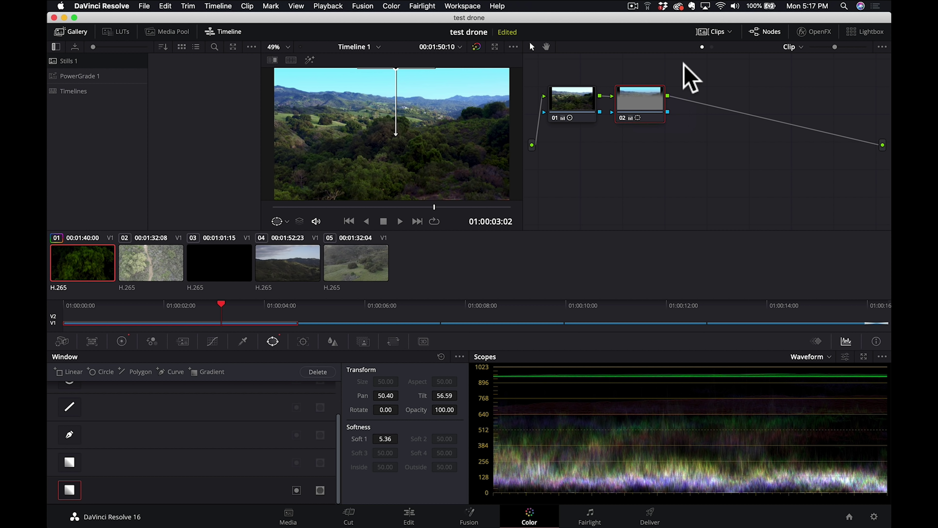
Toggle the nodes with Cmd+D to compare before and after, then select the second drone clip.
key("super+d")
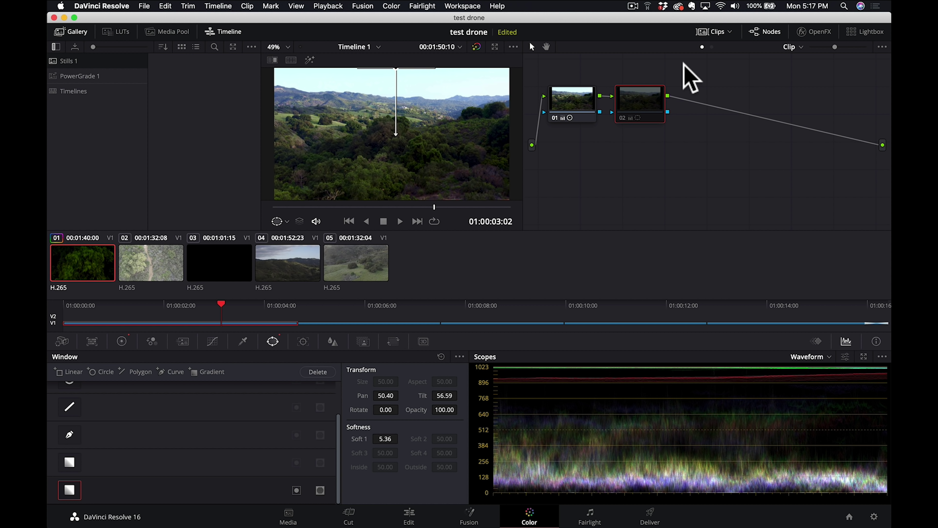
key("super+d")
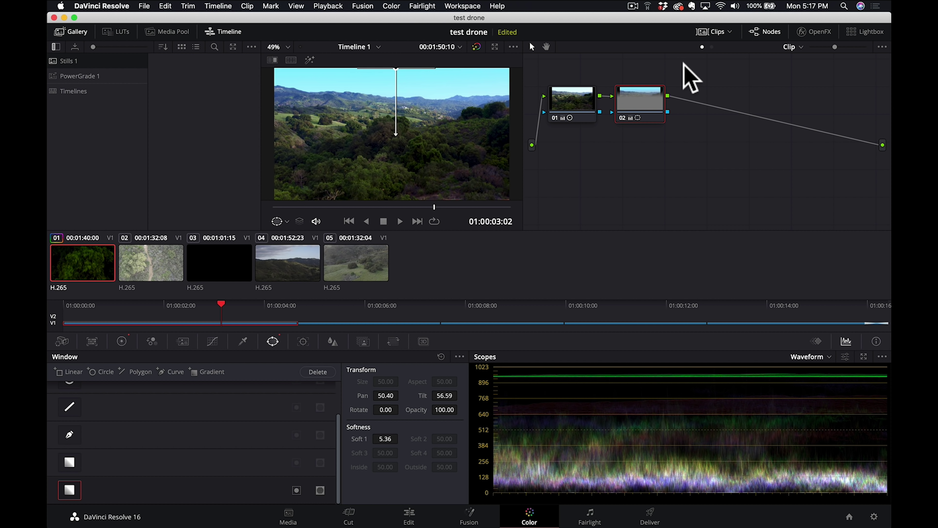
key("super+d")
key("super+d")
key("super+d")
key("super+d")
left_click(577, 95)
key("super+d")
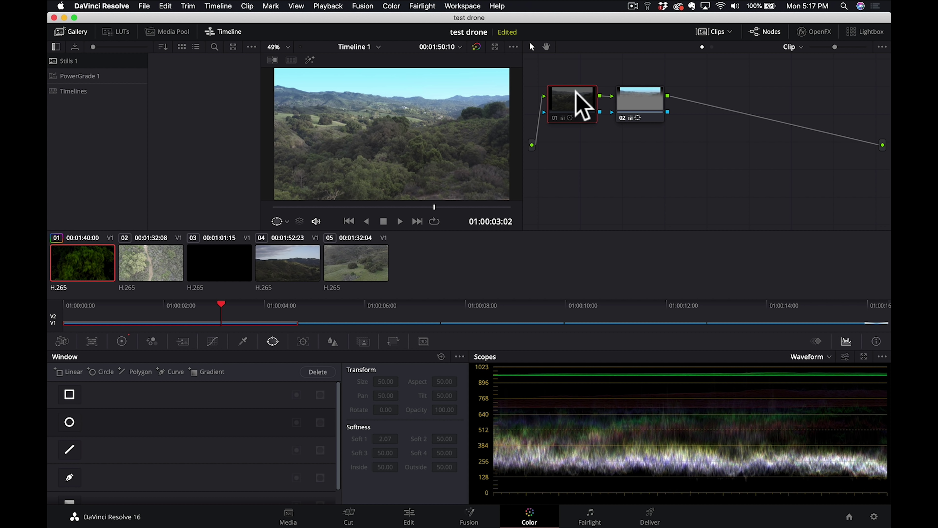
key("super+d")
key("super+d")
key("super+d")
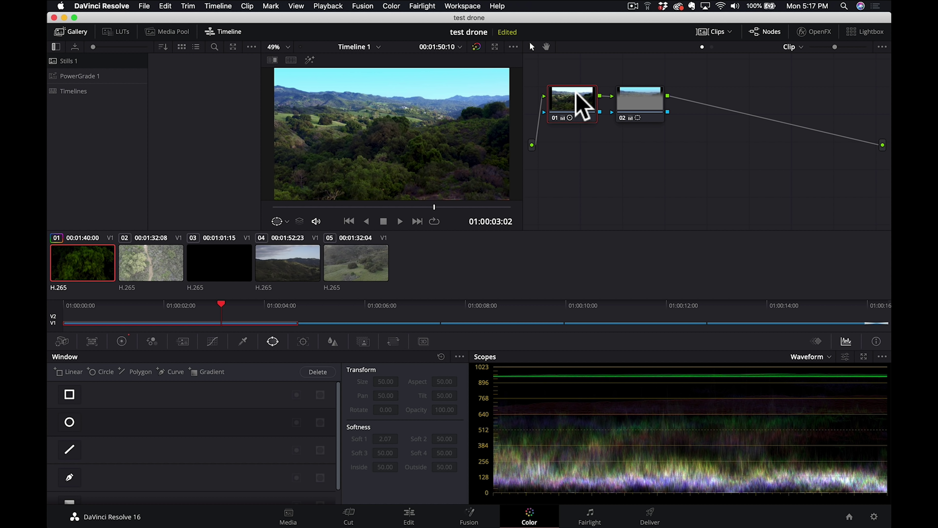
left_click(148, 263)
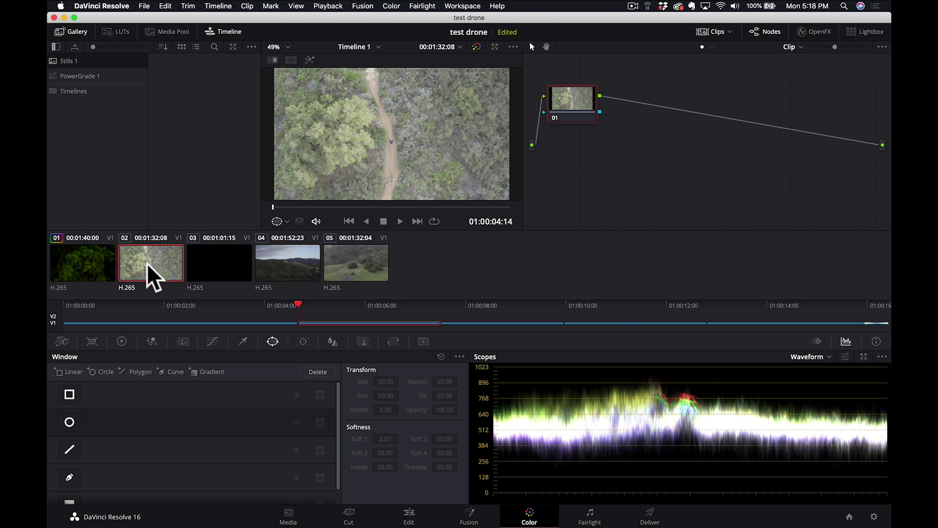
left_click(122, 341)
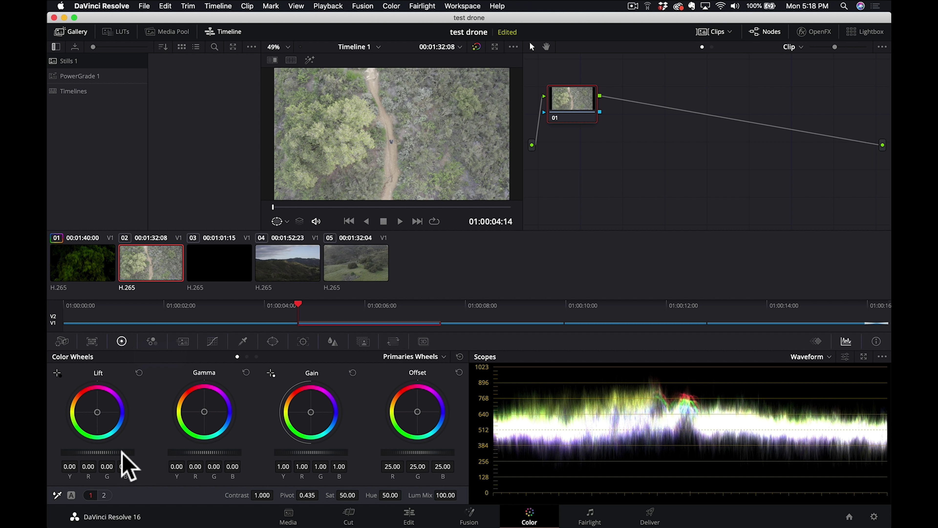
Adjust clip 02's Lift, Gain and Gamma wheels and set Saturation to 60.
mouse_move(97, 452)
left_mouse_down()
mouse_move(77, 451)
mouse_move(100, 450)
left_mouse_up()
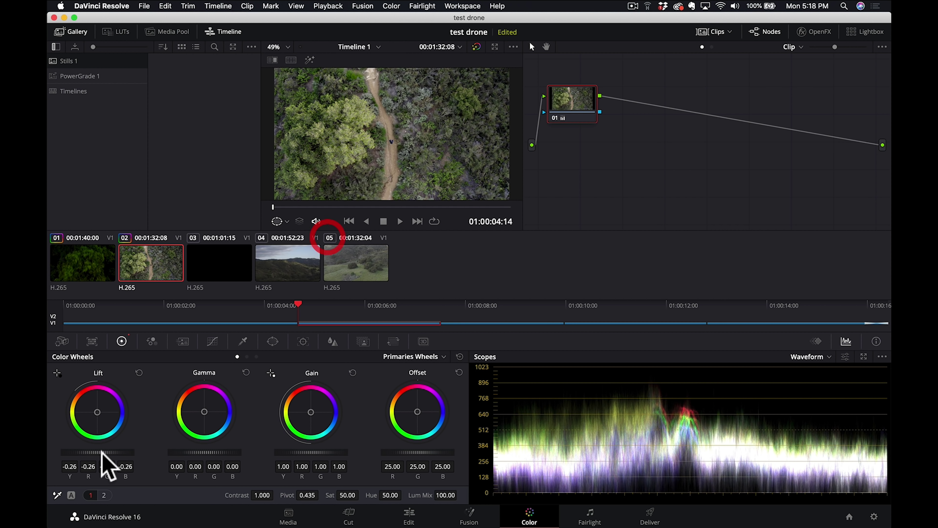
left_click_drag(316, 452, 338, 452)
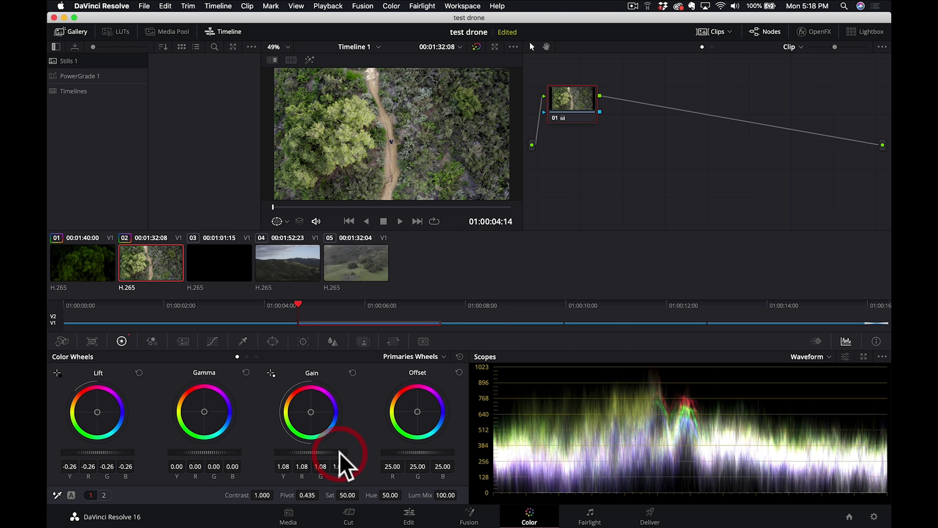
left_click_drag(205, 452, 199, 452)
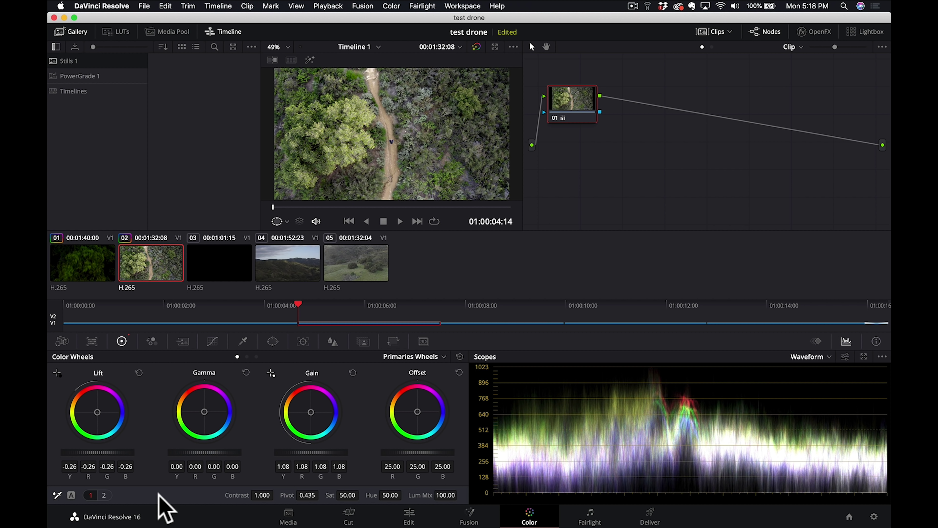
left_click(349, 495)
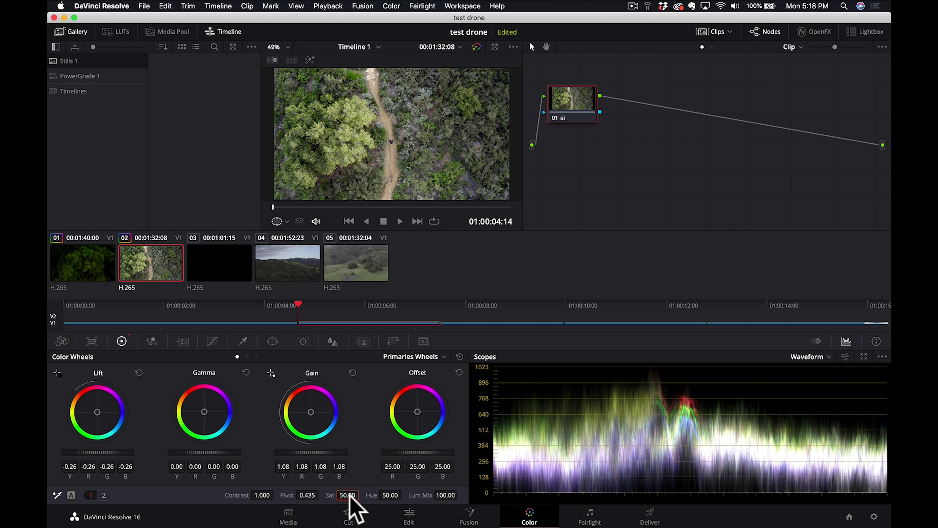
left_click_drag(351, 491, 350, 494)
type("60")
key("Return")
Set Color Boost to 20 and raise Contrast slightly.
left_click(104, 495)
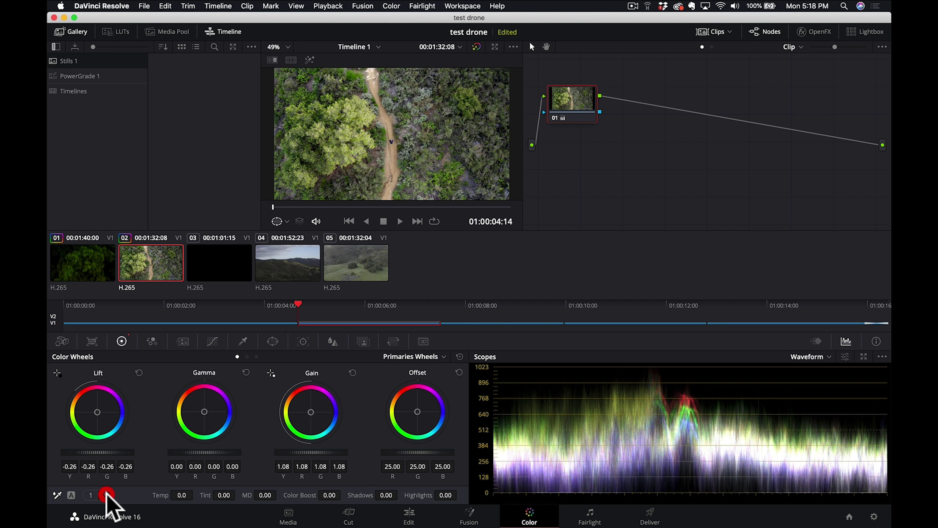
double_click(330, 496)
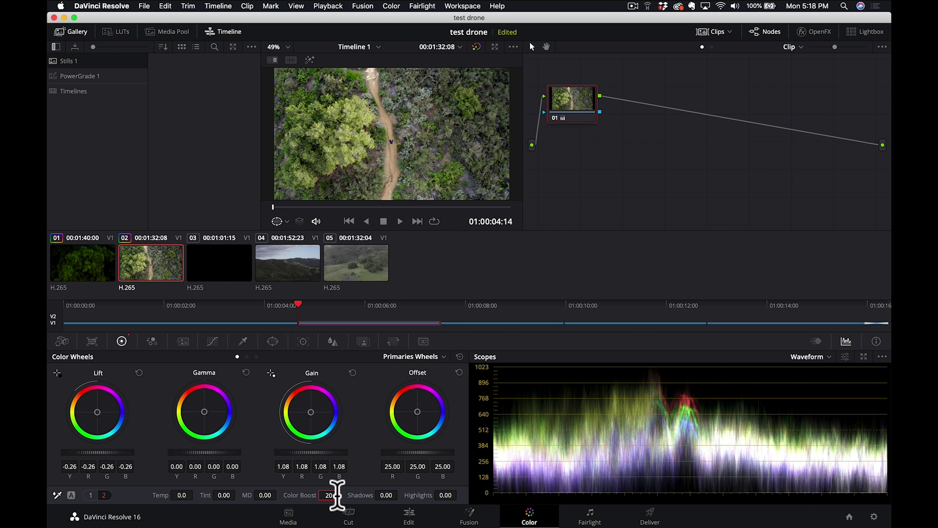
type("20")
key("Return")
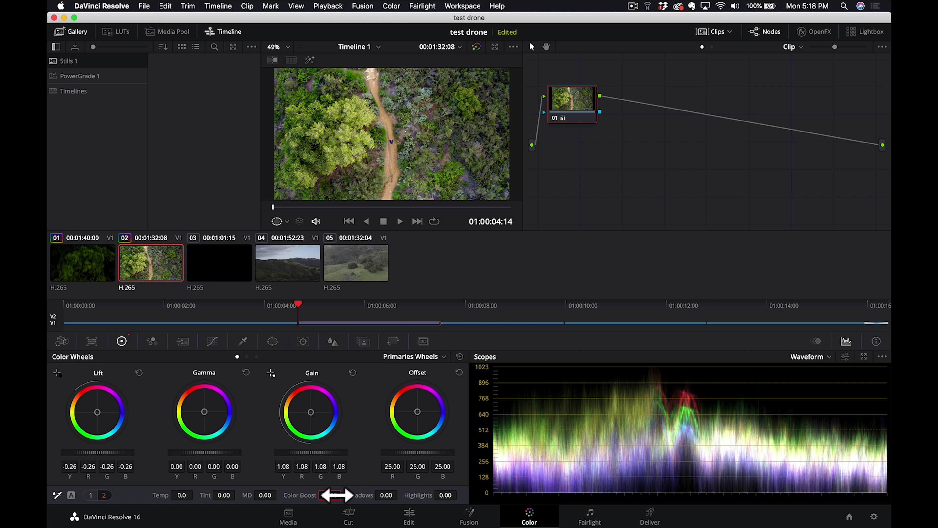
left_click(90, 495)
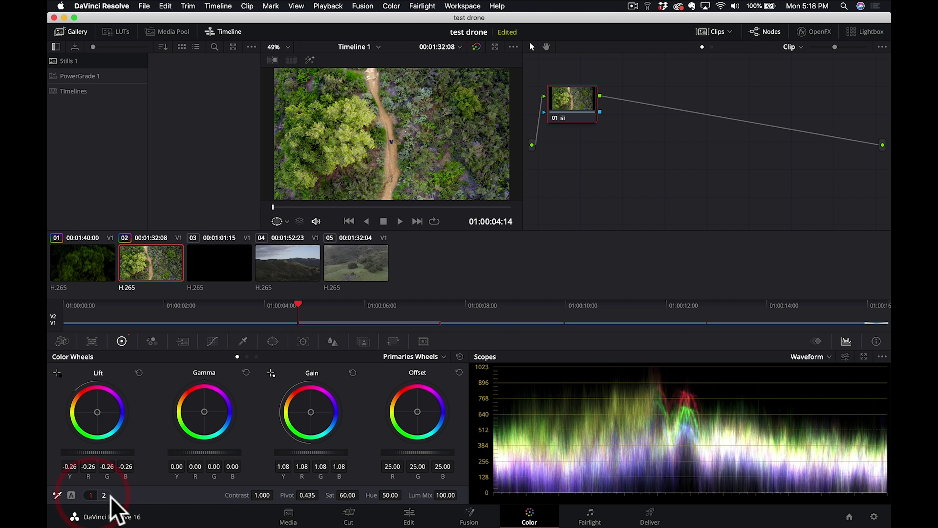
left_click_drag(258, 494, 276, 495)
On a later frame, raise clip 02's Color Boost to 50, then to 100.
left_click(413, 305)
left_click(104, 495)
left_click(329, 495)
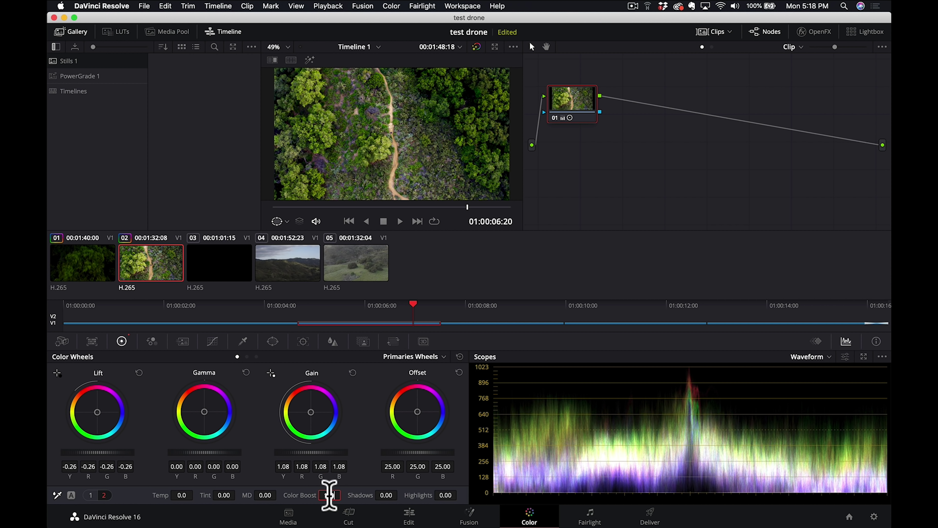
type("50")
key("Return")
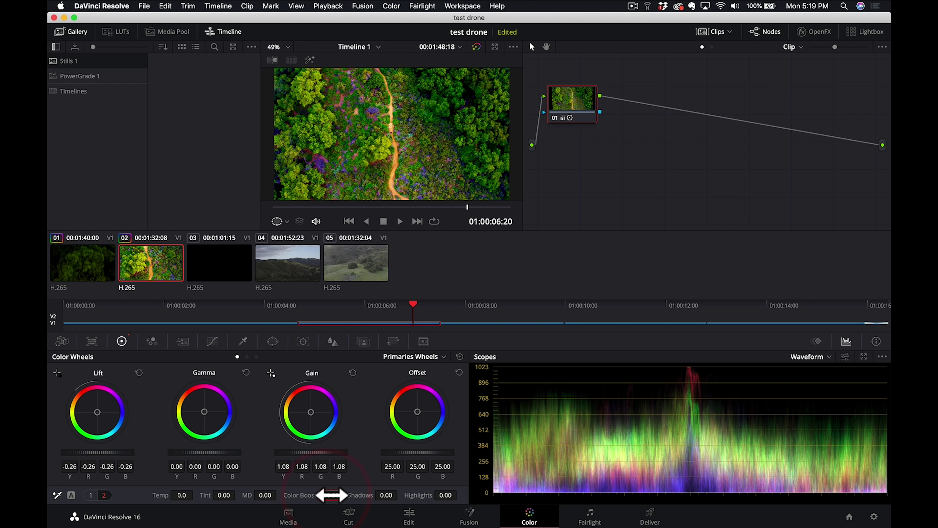
left_click(329, 495)
type("100")
key("Return")
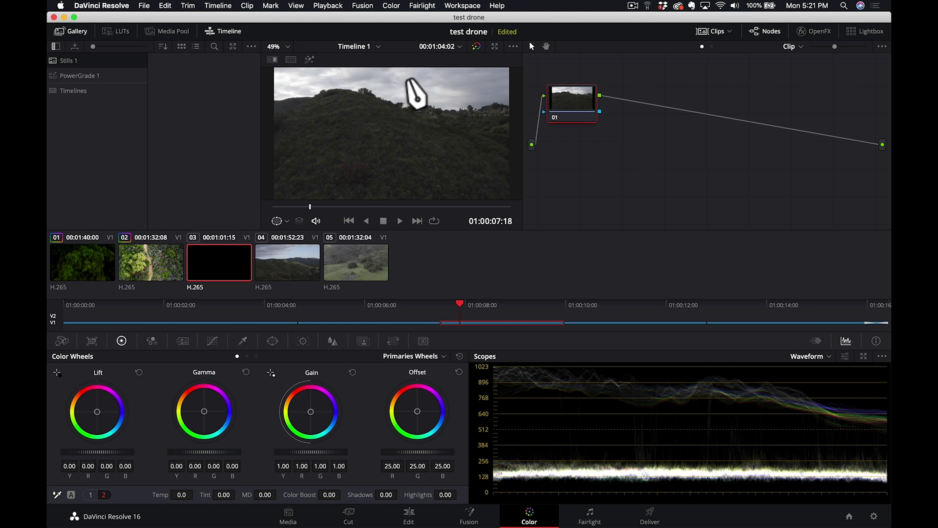
Check frames of the hills clip and append the first clip's grade to it.
left_click(392, 206)
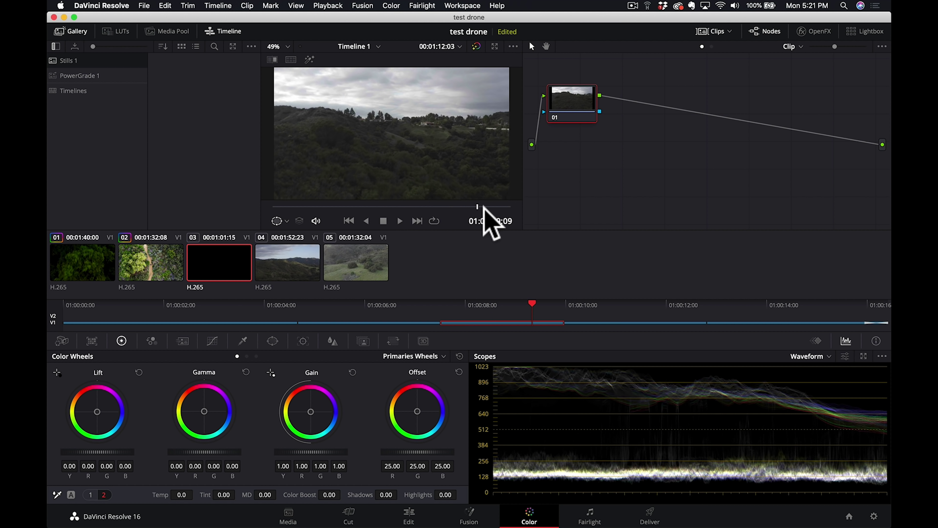
left_click(373, 206)
right_click(85, 268)
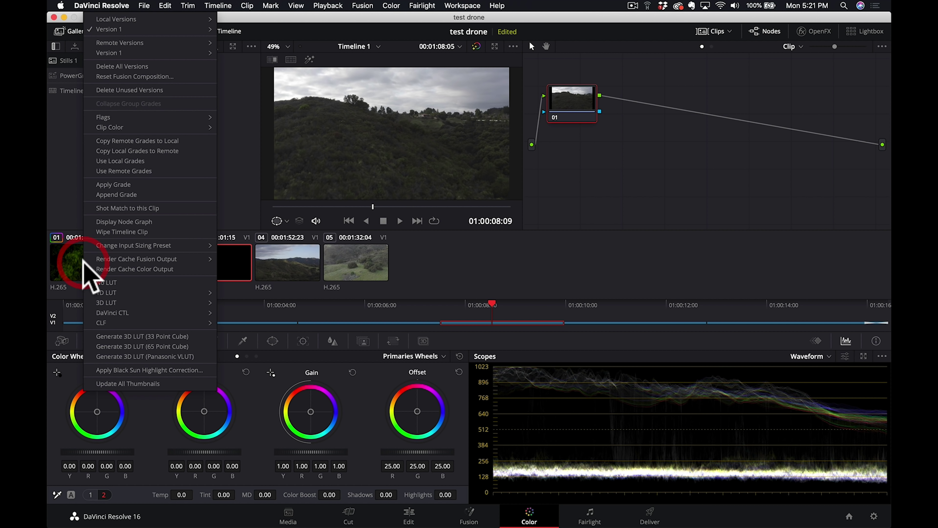
left_click(117, 195)
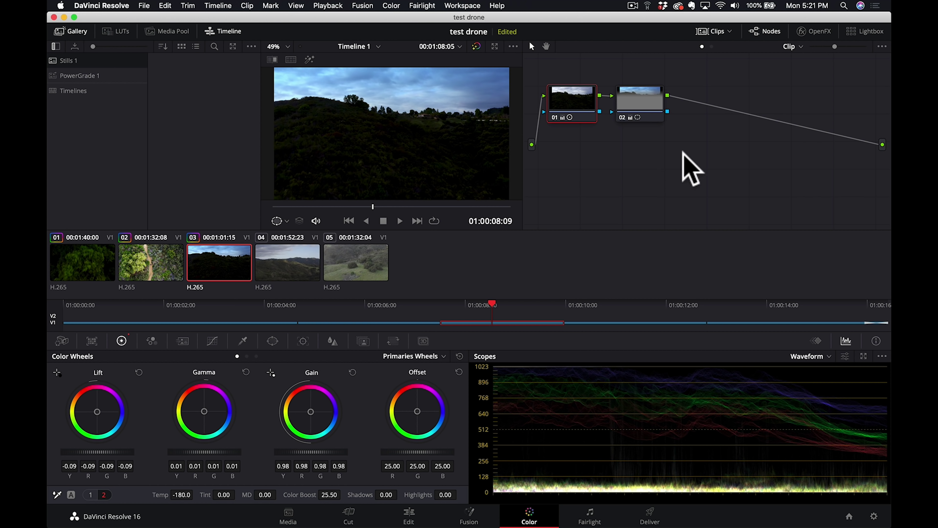
Delete the appended node 02 and reset node 01's grade on the hills clip.
left_click(644, 106)
key("Delete")
right_click(588, 108)
left_click(601, 111)
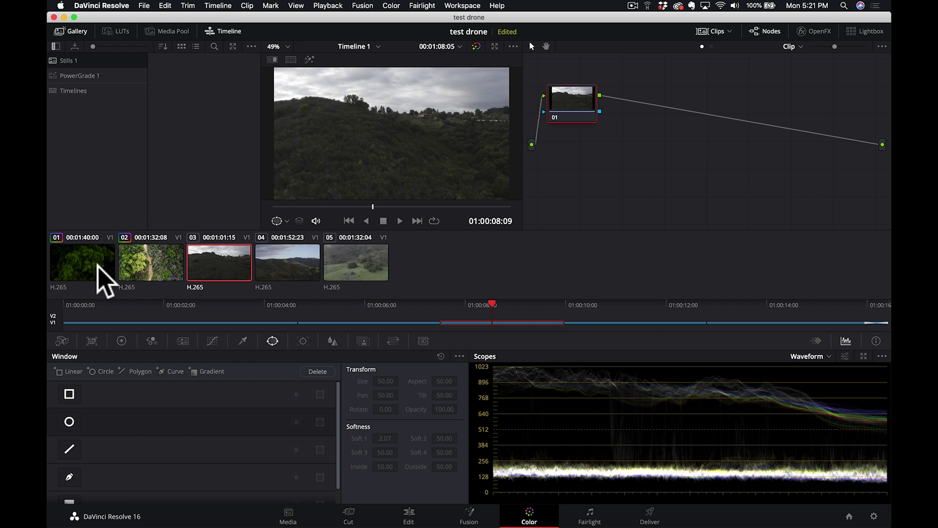
Apply the trail clip's grade to the hills clip.
left_click(137, 266)
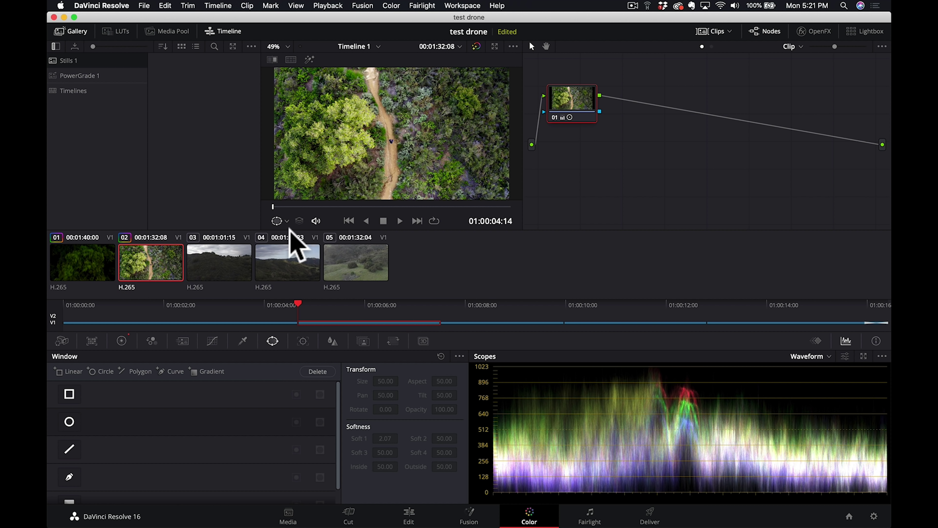
left_click(236, 255)
right_click(159, 265)
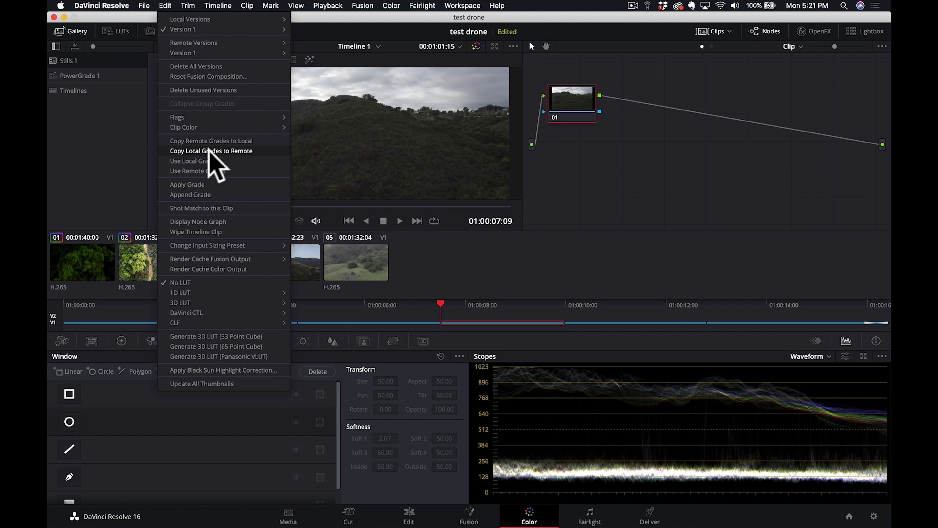
left_click(210, 184)
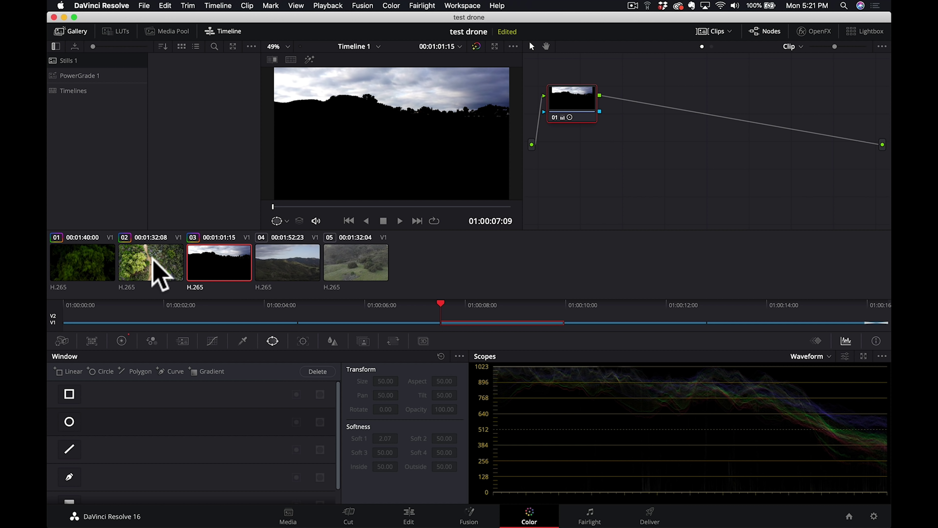
right_click(575, 97)
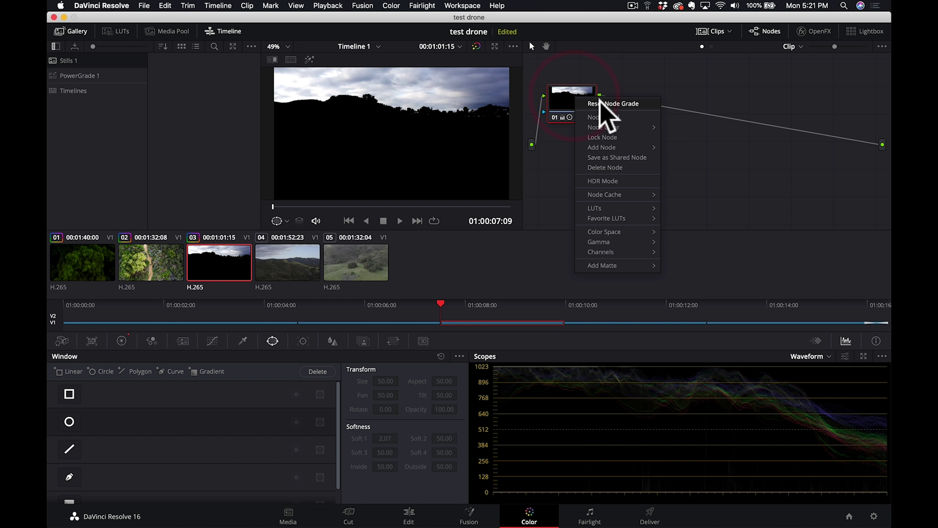
Reset node 01's copied grade and rework the Lift, Gamma and Gain master wheels.
left_click(600, 103)
left_click(122, 340)
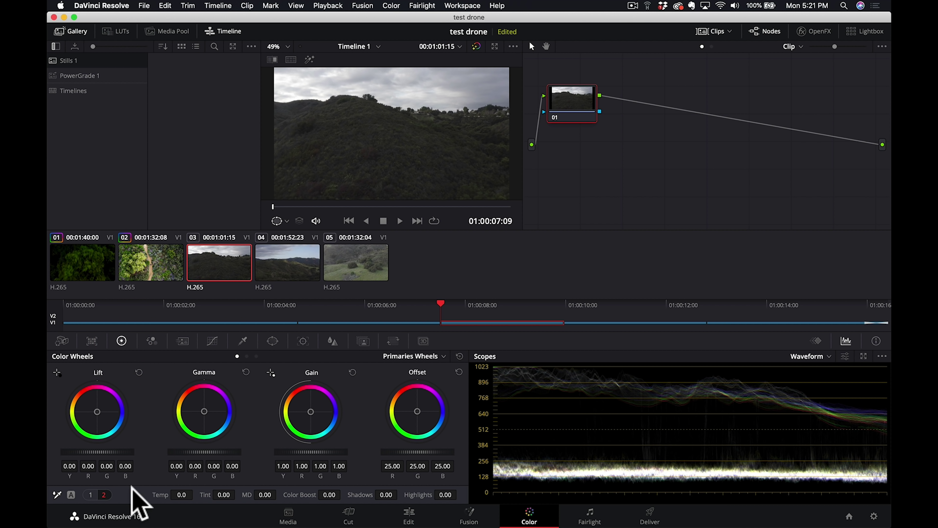
left_click_drag(97, 452, 76, 451)
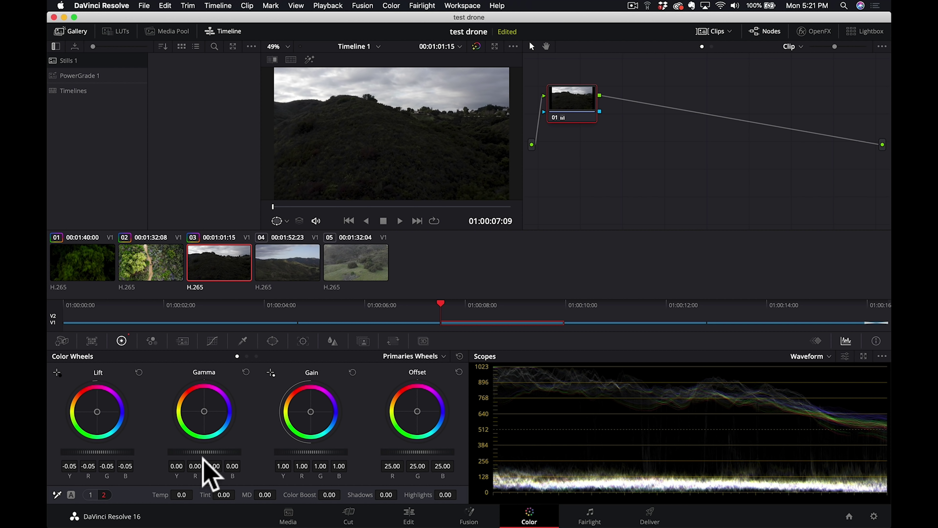
left_click_drag(311, 451, 327, 451)
left_click_drag(200, 451, 232, 449)
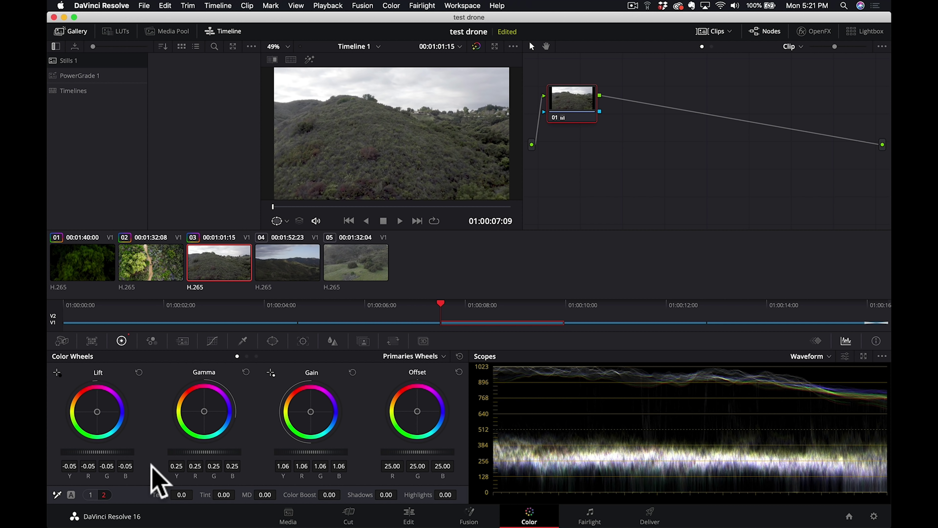
left_click_drag(125, 452, 118, 452)
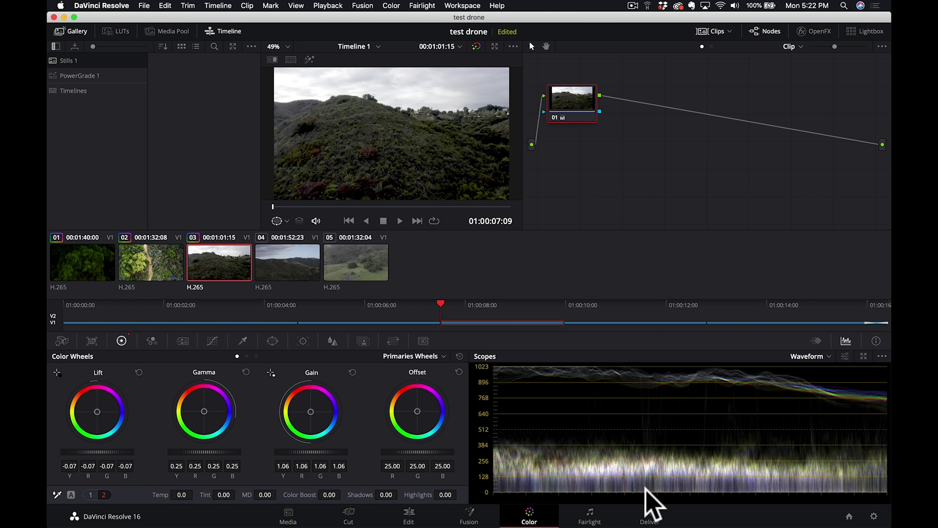
left_click_drag(100, 452, 107, 451)
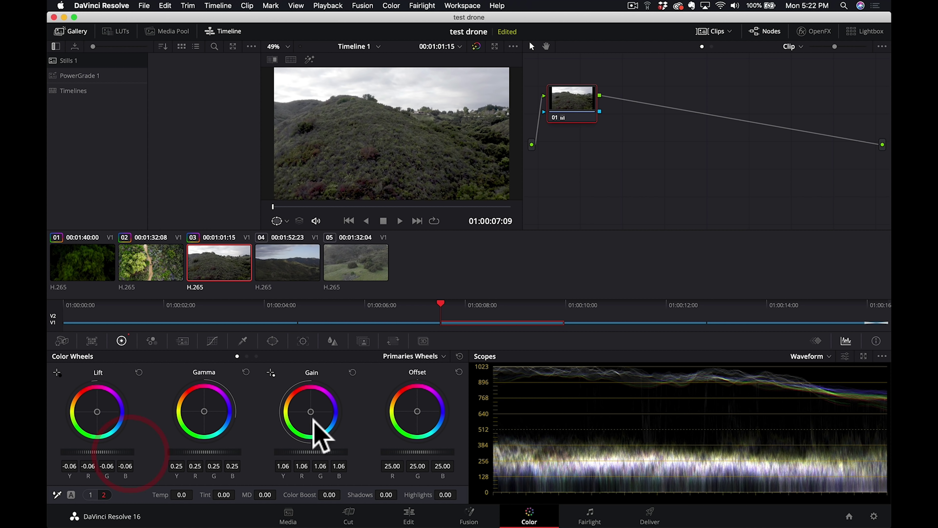
left_click_drag(325, 452, 306, 452)
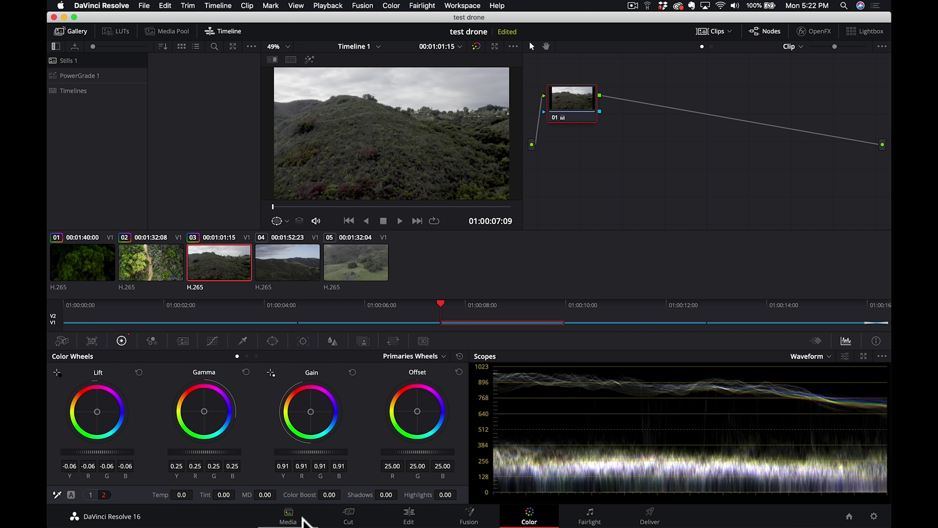
Try Color Boost 100 then 0, and finish with Gamma 0.31 and Gain 0.85.
left_click(329, 496)
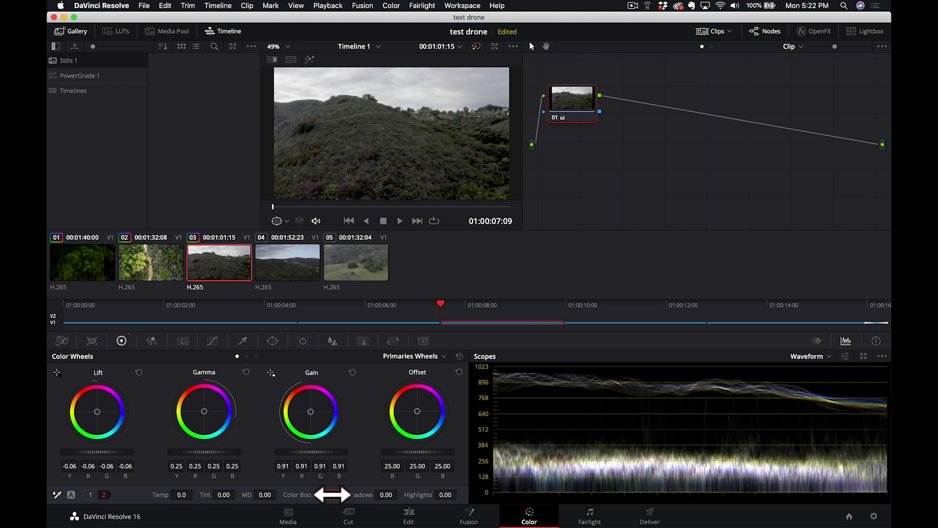
left_click(330, 495)
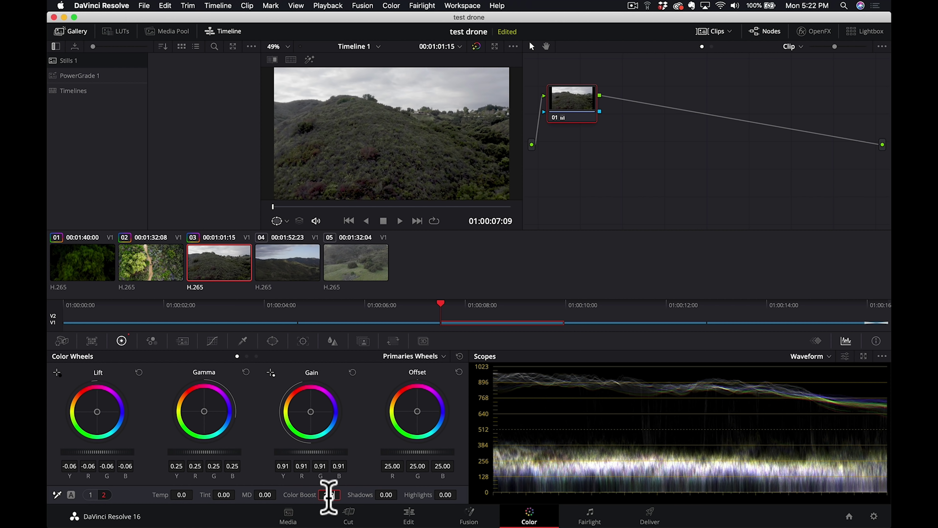
type("100")
key("Return")
left_click(330, 495)
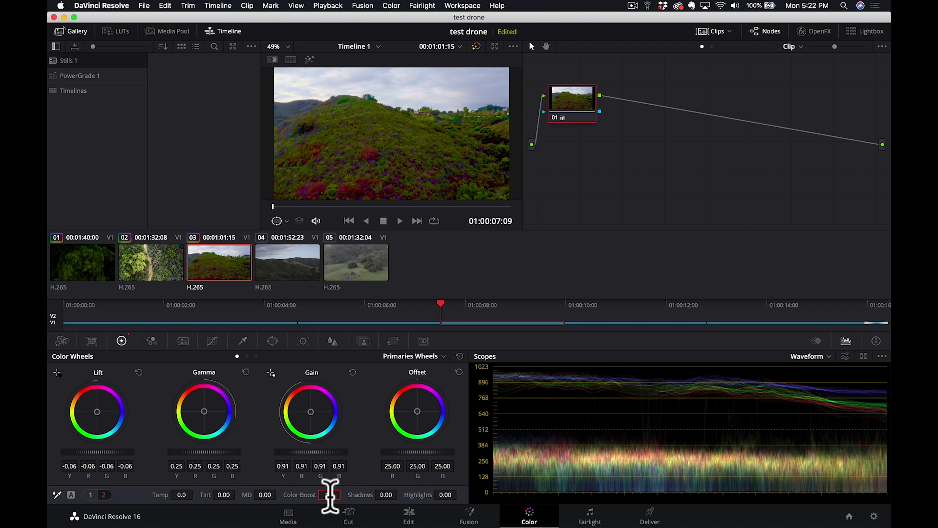
type("0")
key("Return")
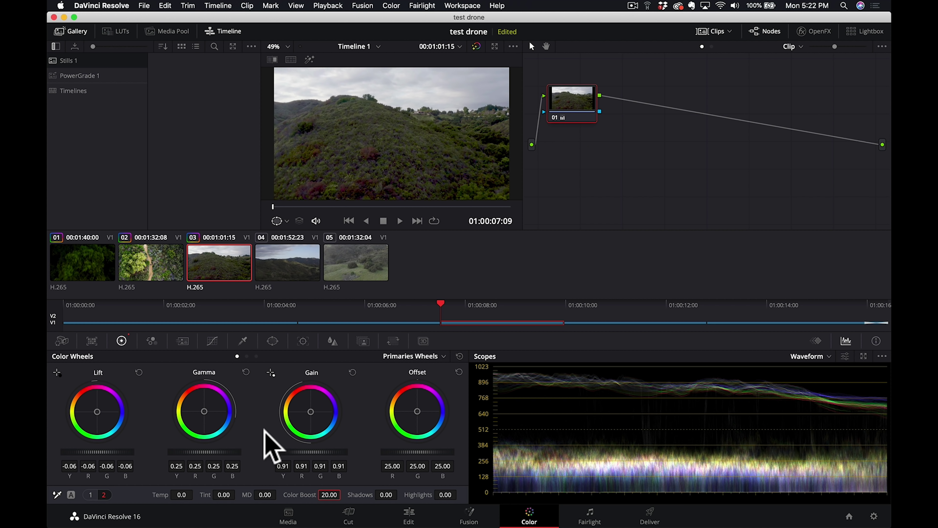
left_click_drag(175, 472, 204, 467)
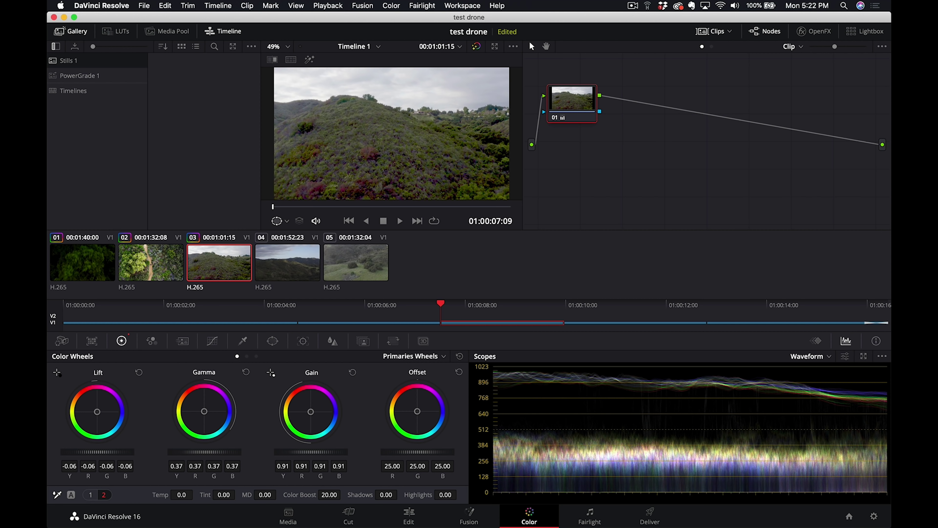
left_click_drag(302, 454, 288, 465)
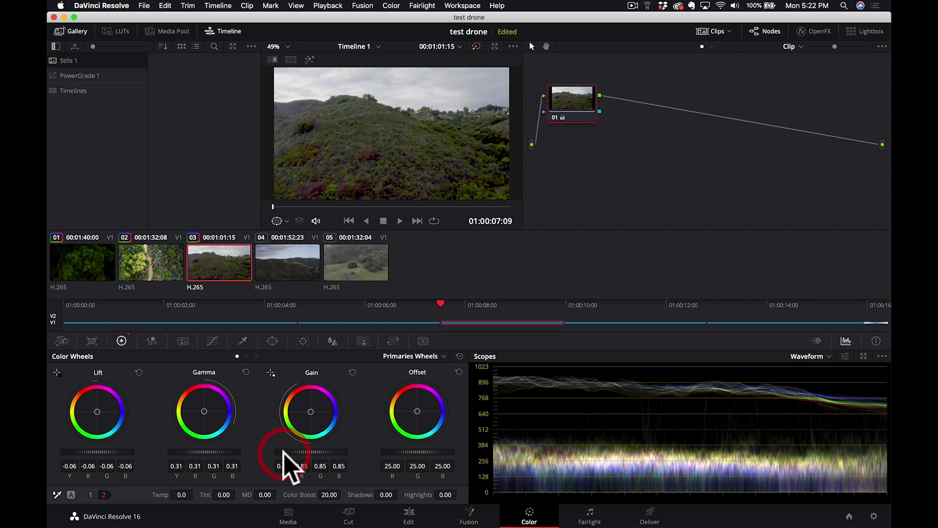
Review Saturation and cool clip 03's temperature to -20.
left_click(91, 494)
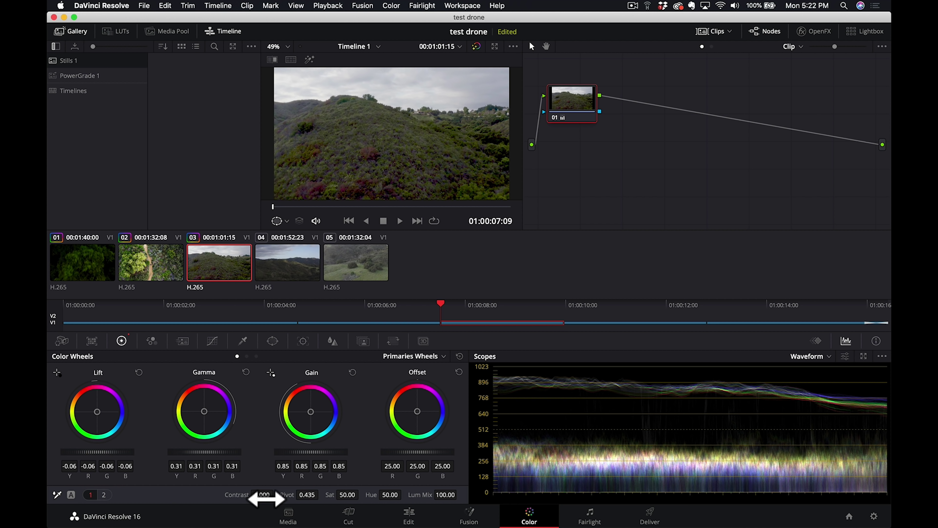
left_click(345, 496)
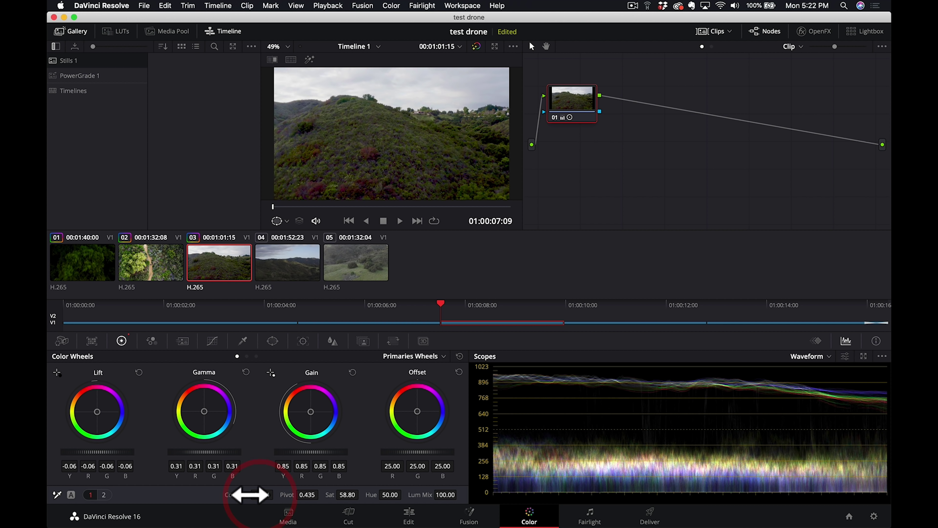
left_click(104, 495)
left_click_drag(180, 495, 170, 495)
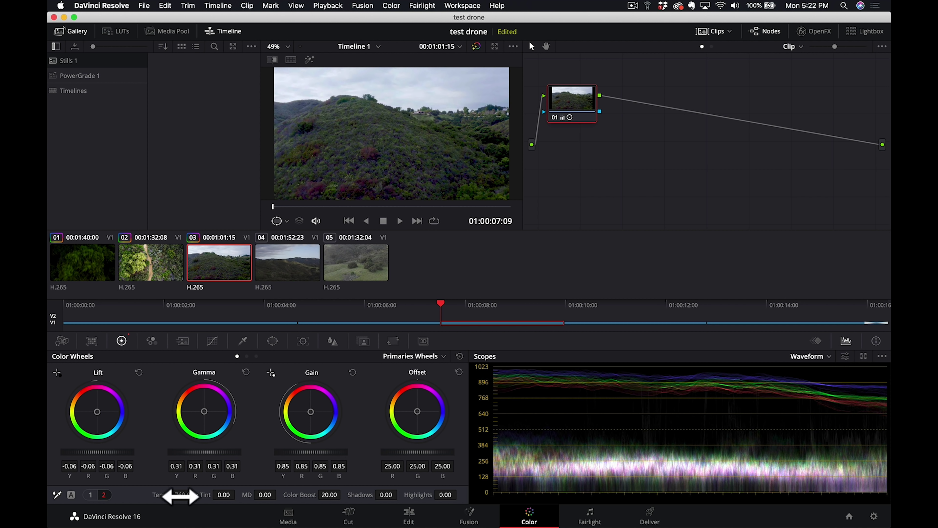
Deepen Lift to -0.07, lower Gamma to 0.30 and confirm Color Boost 10.
left_click_drag(104, 452, 100, 451)
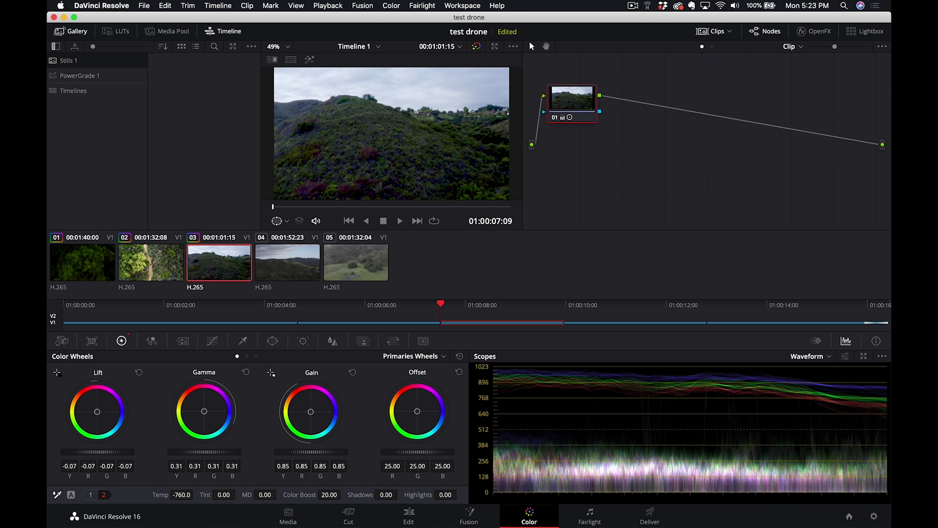
left_click_drag(204, 452, 201, 452)
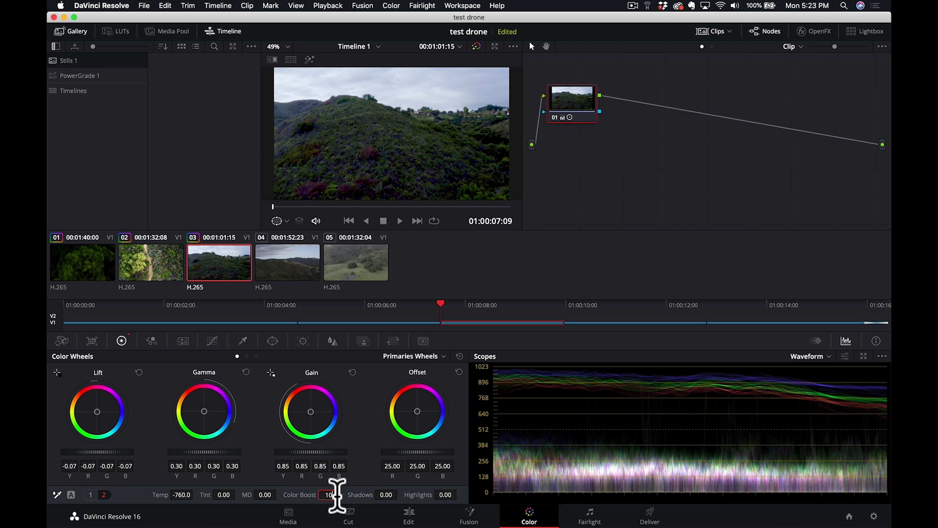
key("Return")
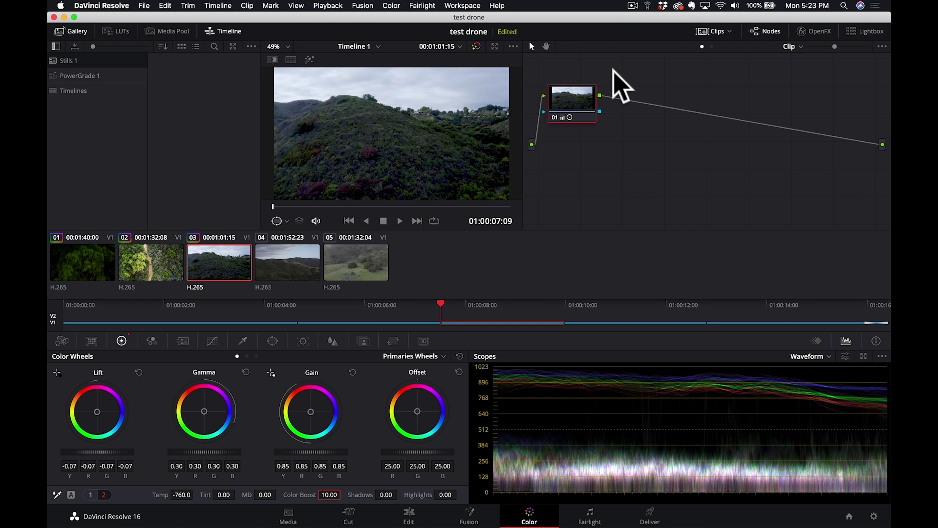
right_click(576, 99)
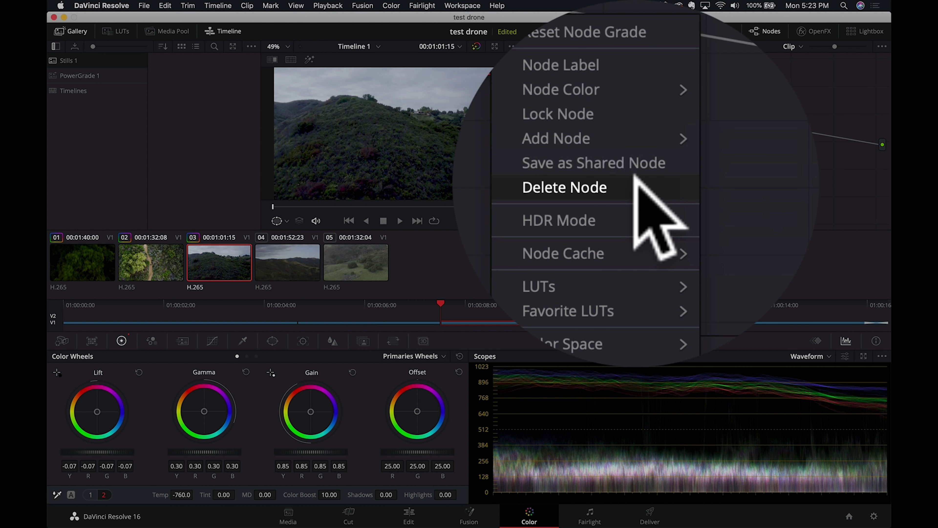
Add serial node 02 to clip 03 with a gradient window.
mouse_move(635, 176)
left_click(681, 184)
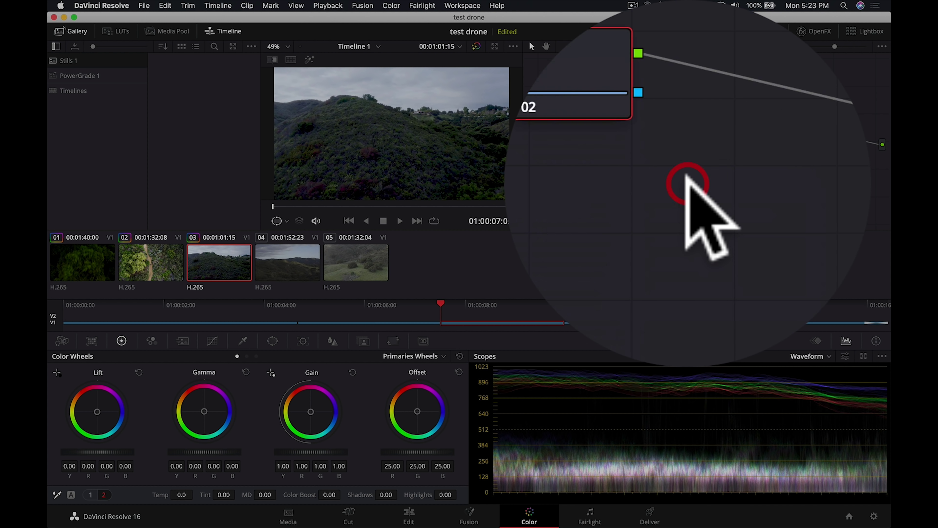
left_click(272, 341)
left_click(69, 488)
Darken the sky inside the gradient, tint it blue and lower its midtones.
left_click(122, 340)
left_click_drag(325, 451, 312, 452)
left_click_drag(311, 412, 313, 415)
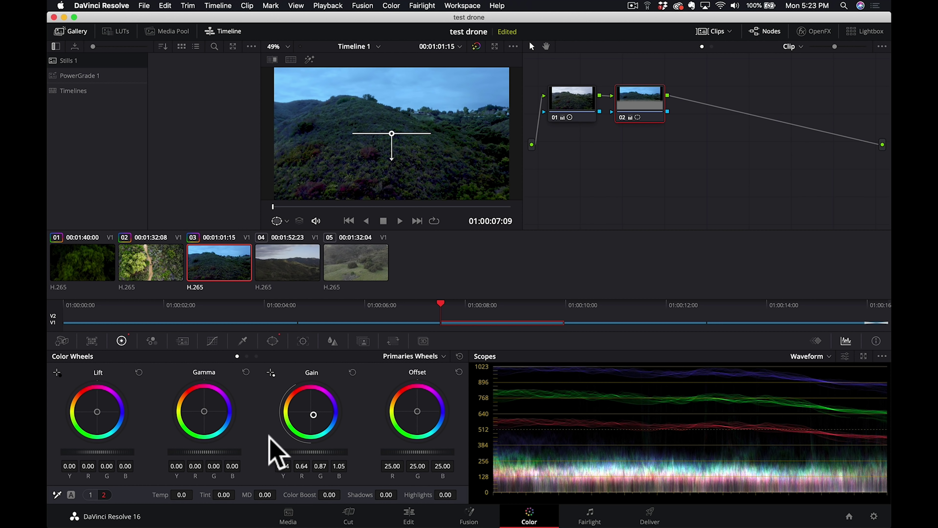
left_click_drag(207, 452, 178, 452)
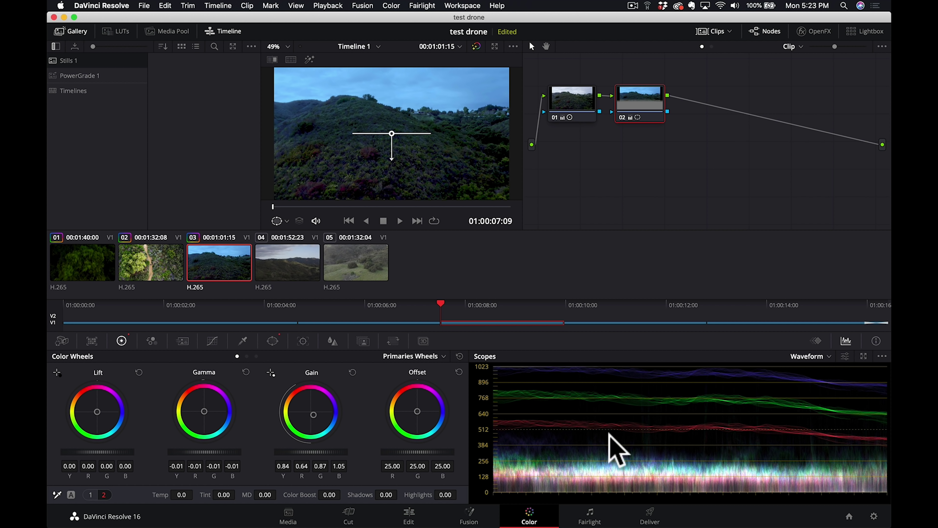
Soften the gradient to 4.32, move it over the sky, preview, then select clip 04.
left_click(273, 341)
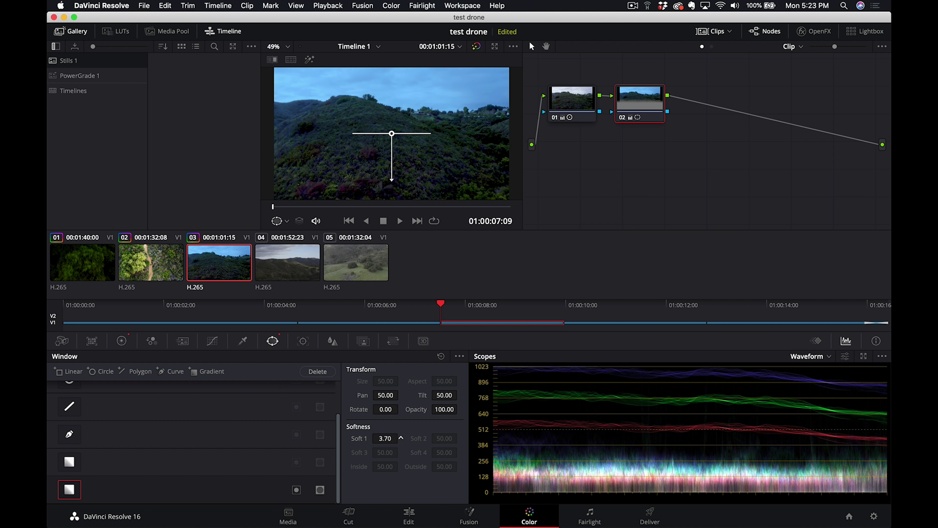
left_click_drag(401, 437, 382, 440)
left_click_drag(392, 133, 396, 93)
left_click_drag(272, 206, 382, 206)
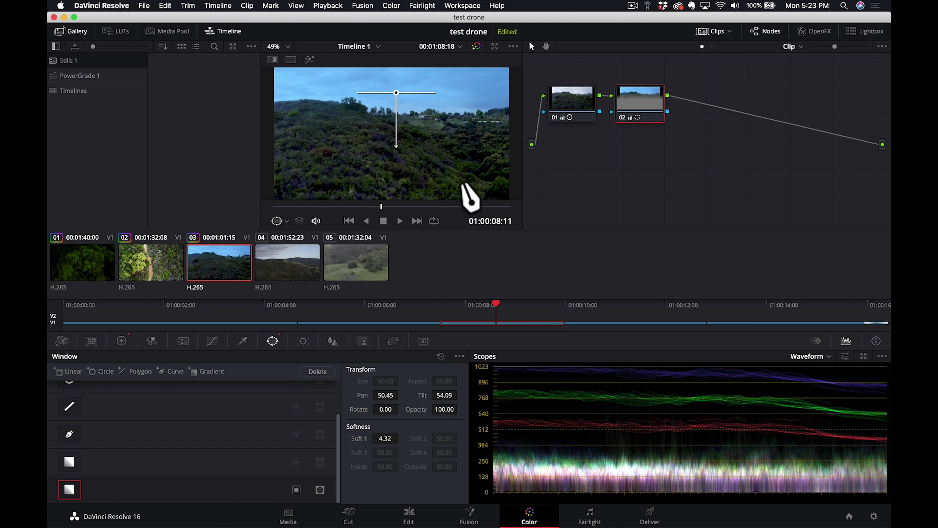
left_click_drag(383, 207, 467, 214)
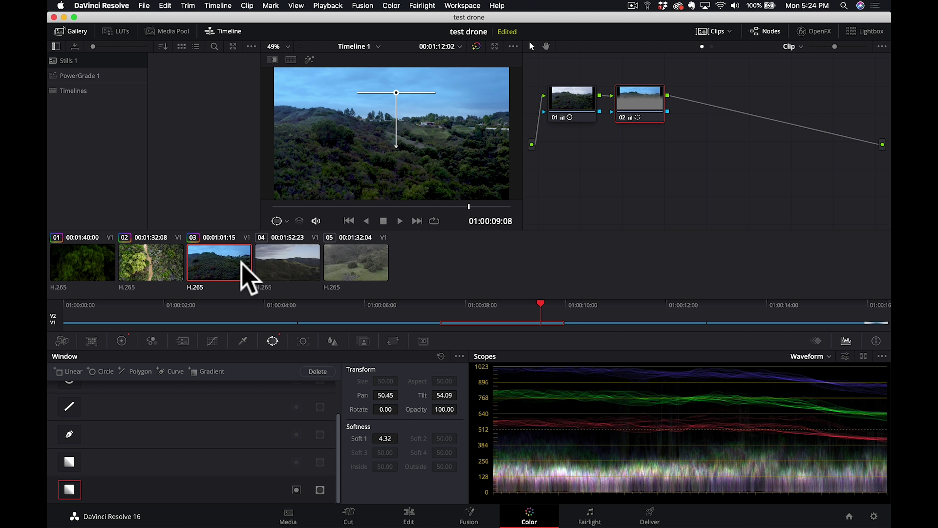
left_click(277, 265)
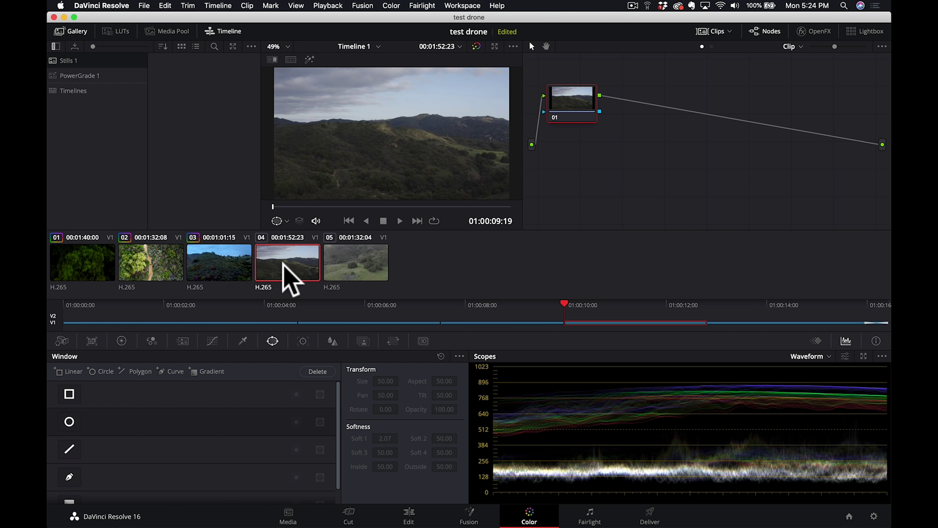
Apply the graded clip's two-node sky grade to clip 04 and select the gradient node.
right_click(79, 259)
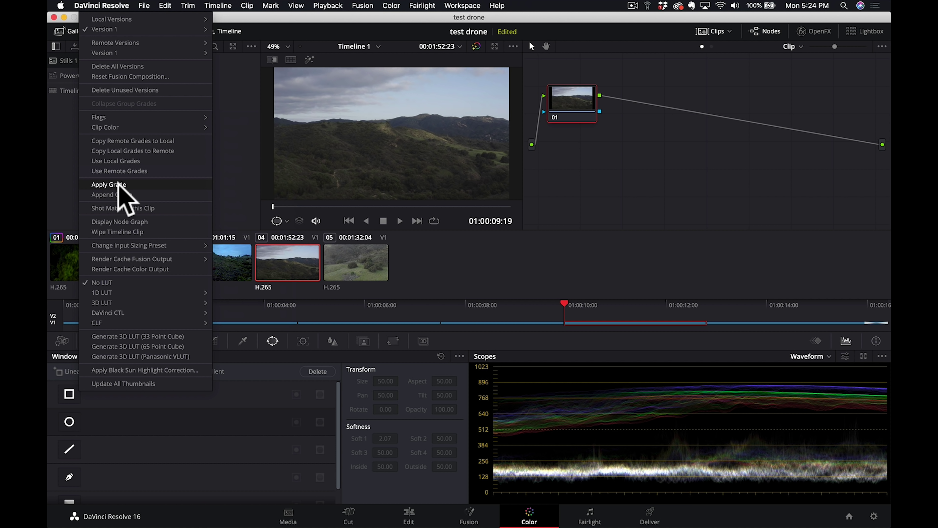
left_click(108, 184)
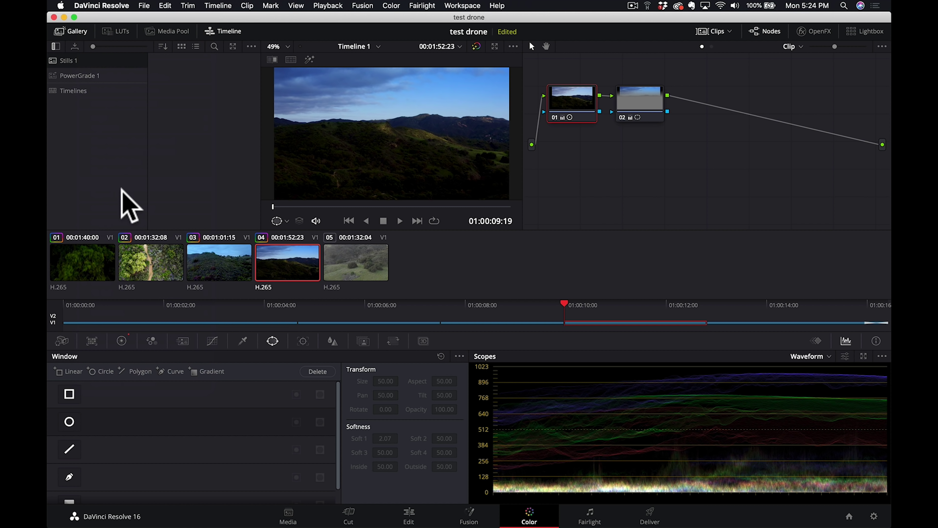
left_click(639, 100)
left_click(207, 372)
Raise clip 04's sky gradient window higher in the frame, to Tilt 56.59.
left_click_drag(392, 133, 396, 93)
key("space")
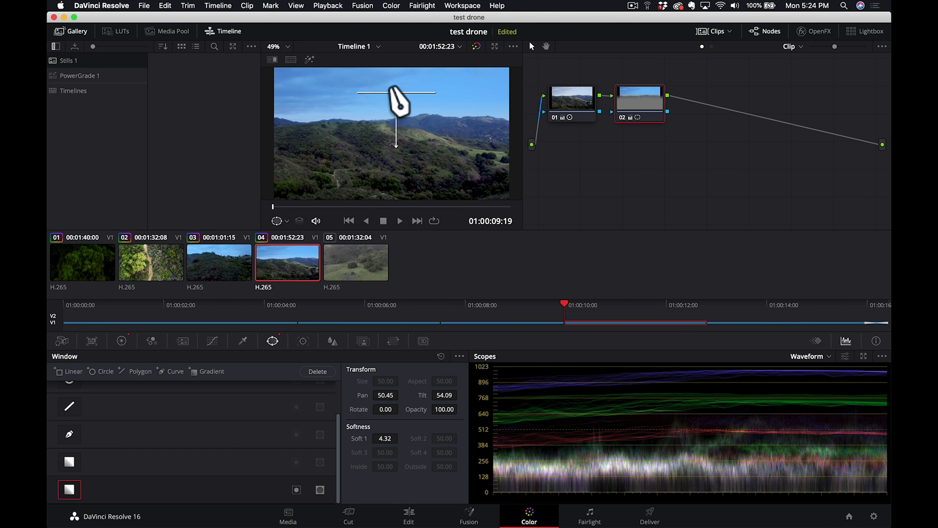
left_click_drag(396, 93, 396, 68)
mouse_move(285, 206)
left_mouse_down()
mouse_move(465, 205)
mouse_move(270, 206)
mouse_move(517, 200)
mouse_move(277, 194)
left_mouse_up()
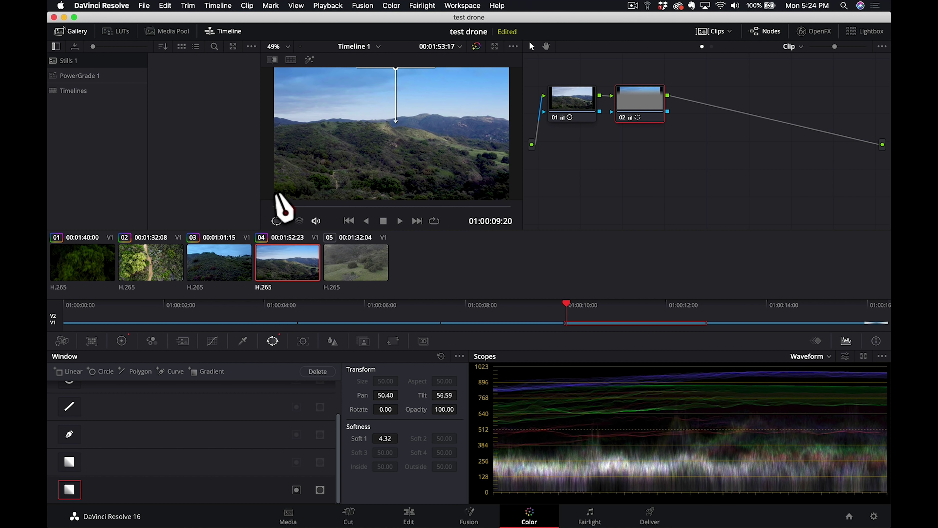
left_click(343, 263)
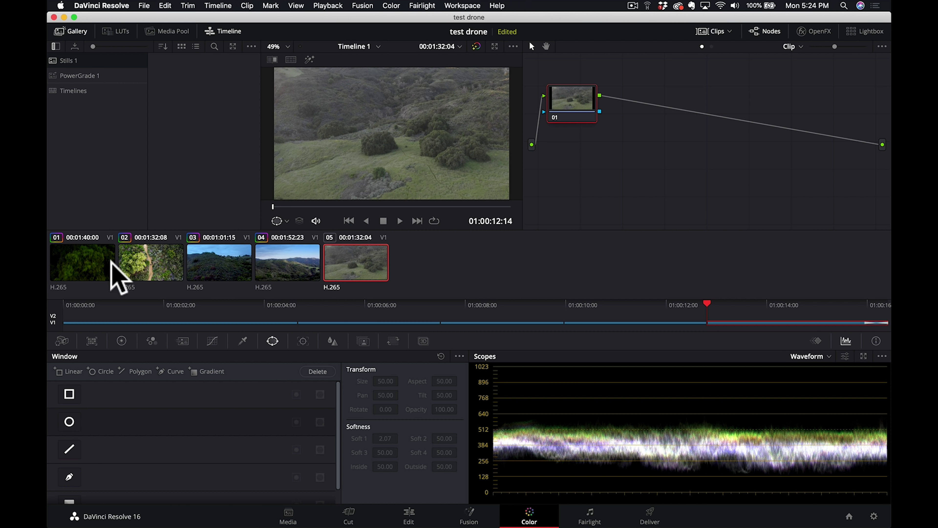
Apply clip 04's grade to clip 05 and delete its sky gradient node 02.
right_click(288, 260)
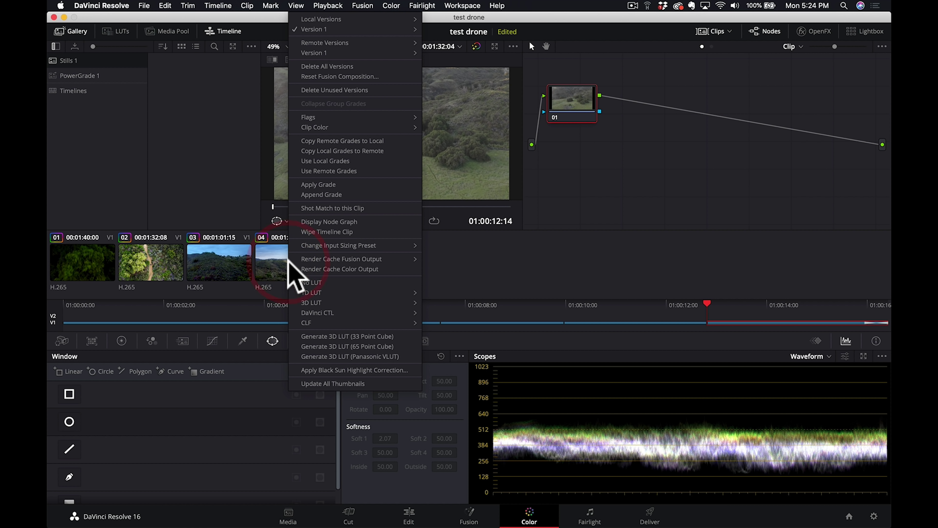
left_click(327, 184)
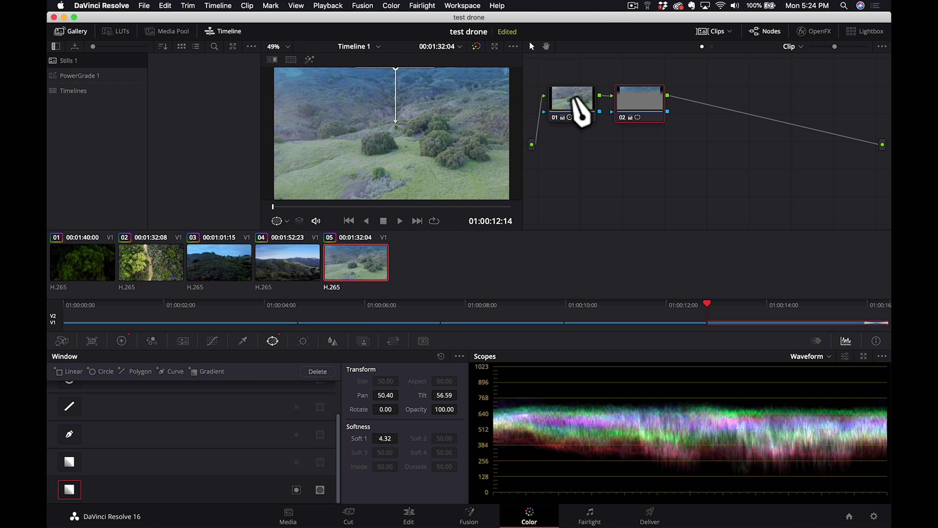
right_click(651, 99)
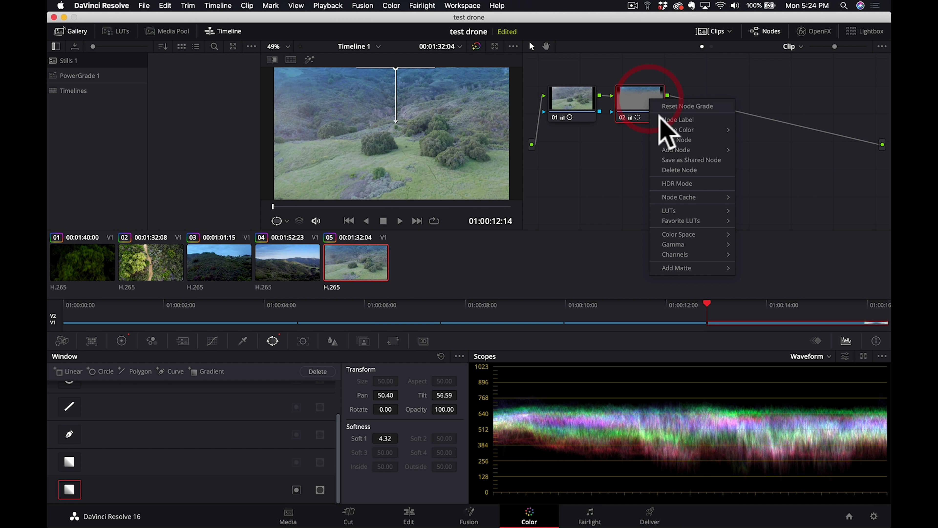
left_click(681, 178)
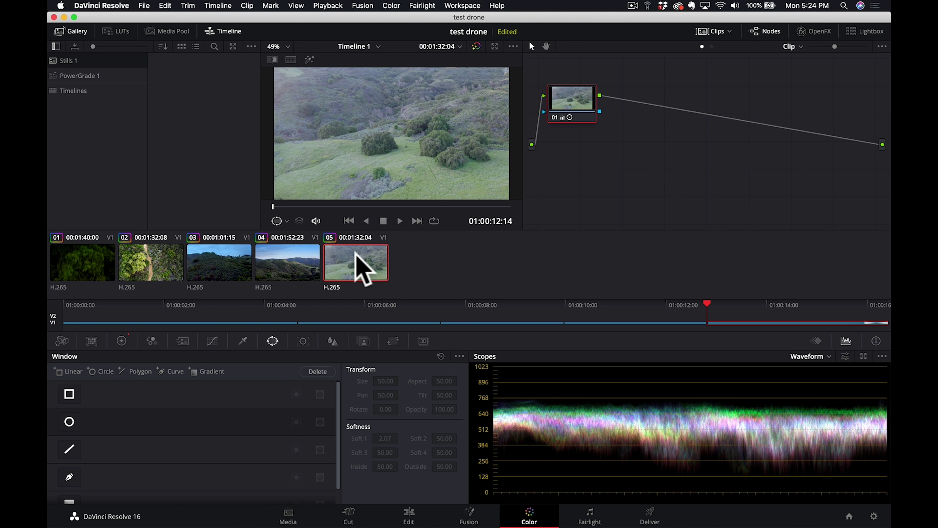
left_click(310, 206)
mouse_move(312, 203)
left_mouse_down()
mouse_move(403, 203)
mouse_move(282, 197)
mouse_move(310, 205)
left_mouse_up()
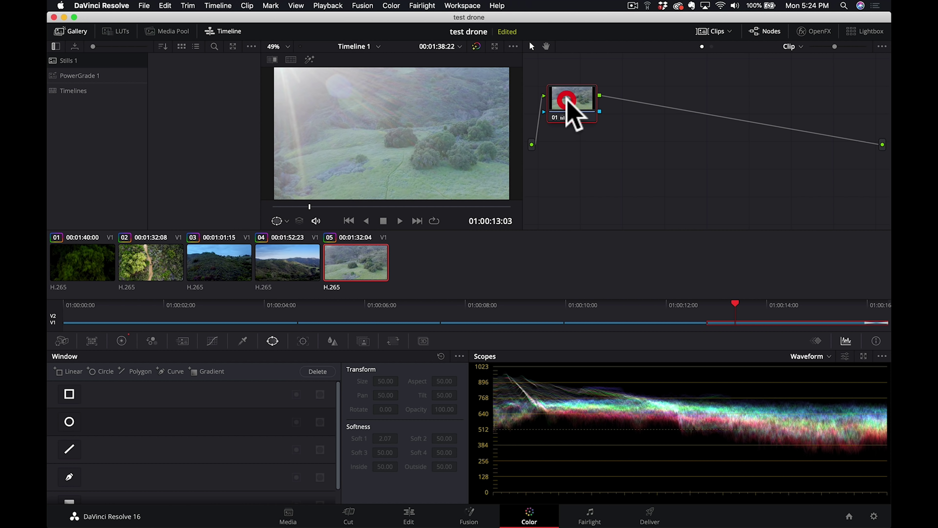
Deepen clip 05's Lift to -0.20 and lower Gamma to 0.23.
left_click(123, 341)
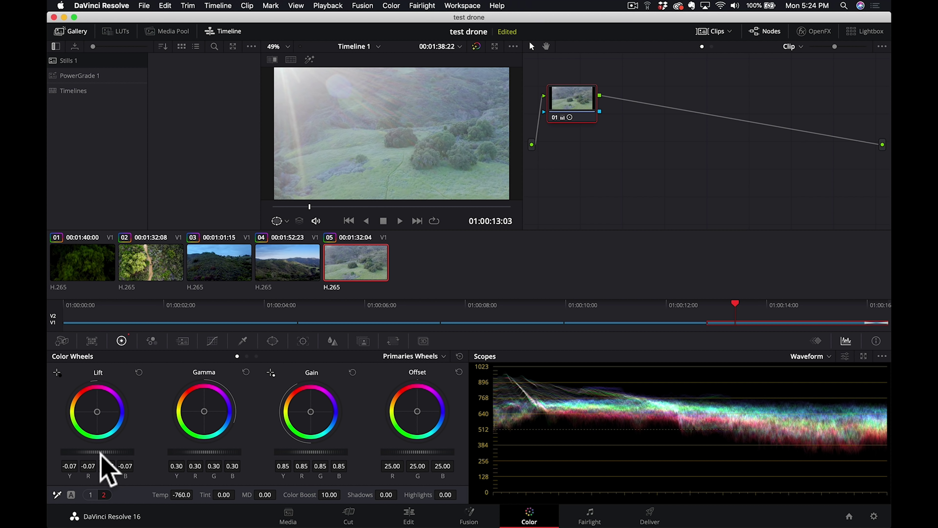
left_click_drag(97, 452, 84, 452)
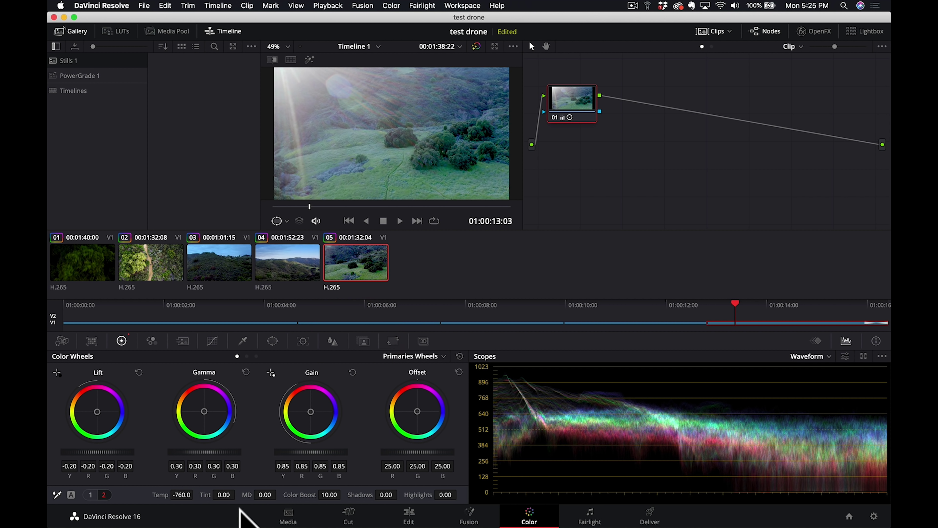
left_click_drag(329, 465, 329, 465)
left_click_drag(224, 452, 215, 451)
left_click_drag(310, 206, 319, 206)
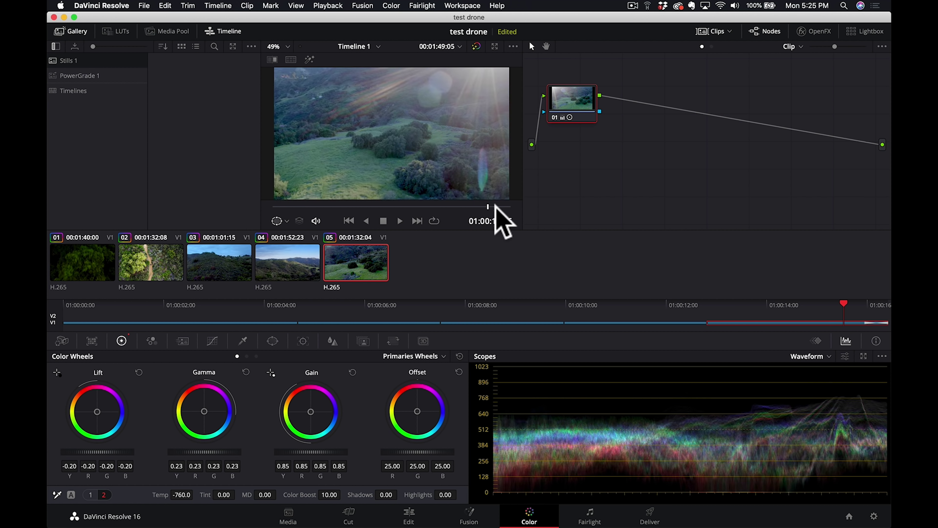
left_click_drag(416, 206, 286, 206)
Fit all five speed-ramped clips in the Edit timeline and play Timeline 1 from the start.
left_click(409, 521)
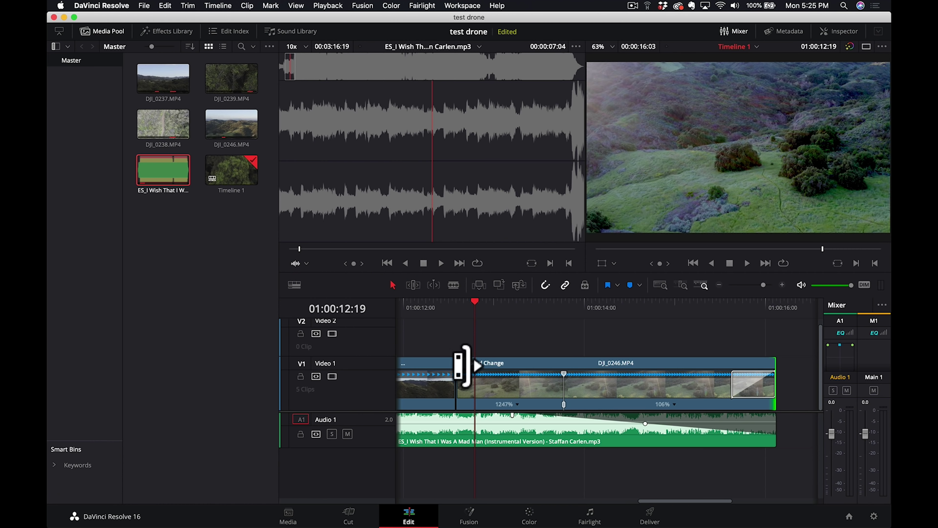
left_click(501, 302)
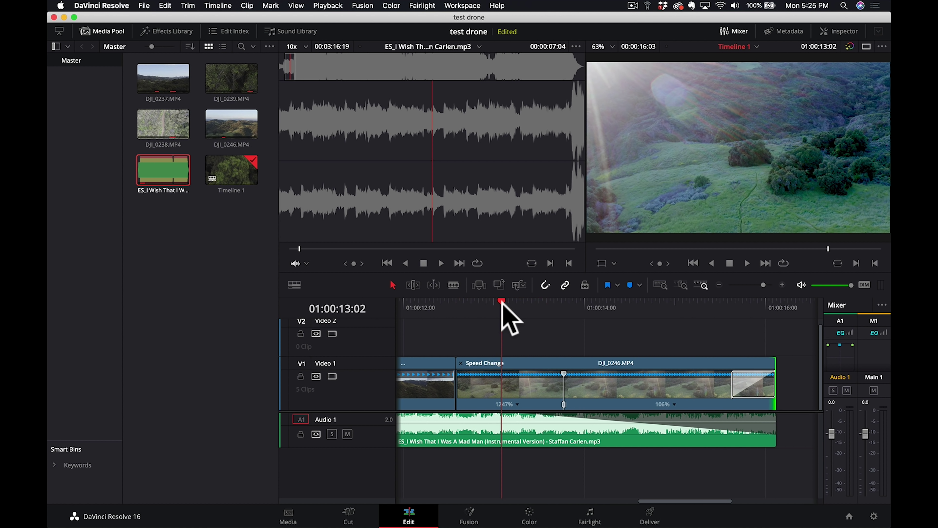
key("shift+z")
key("Home")
left_click(290, 305)
key("space")
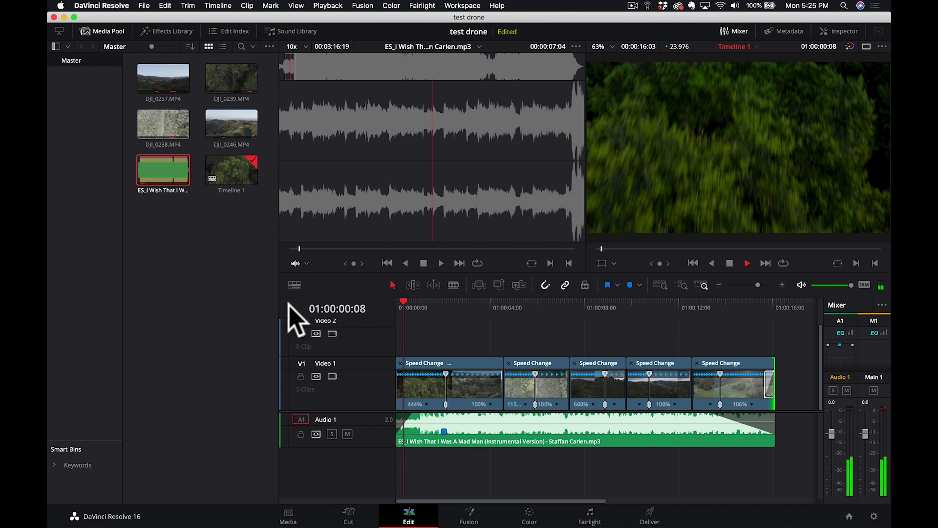
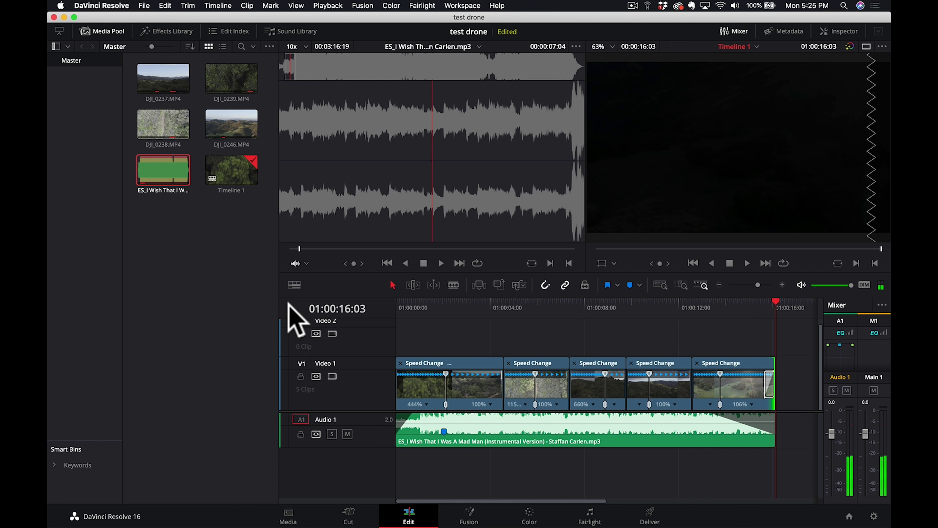
Move to the first clip and warm its colour temperature on the Color page.
left_click(569, 304)
left_click_drag(575, 313, 458, 315)
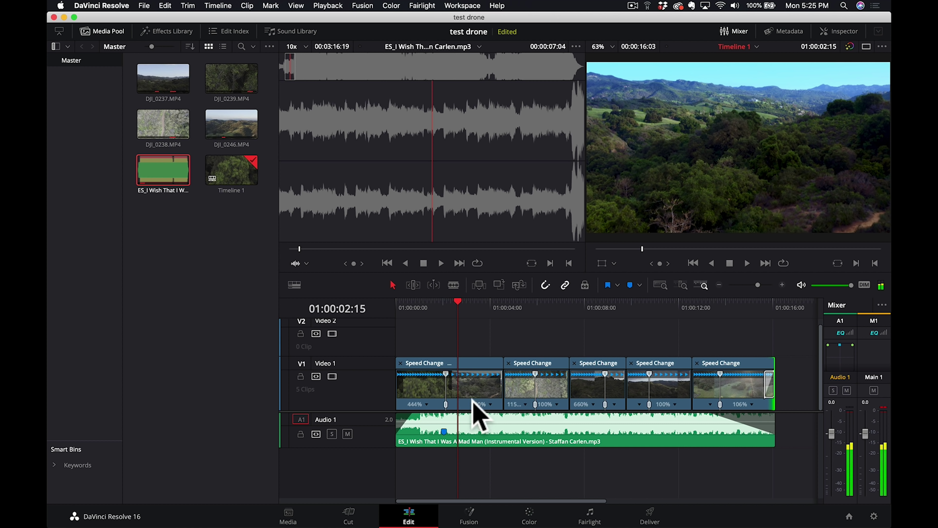
left_click(529, 513)
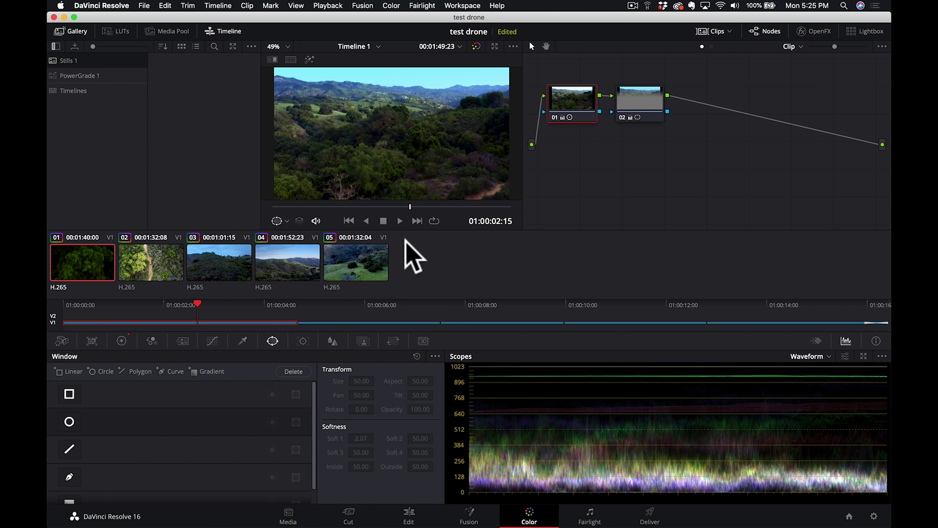
left_click(122, 340)
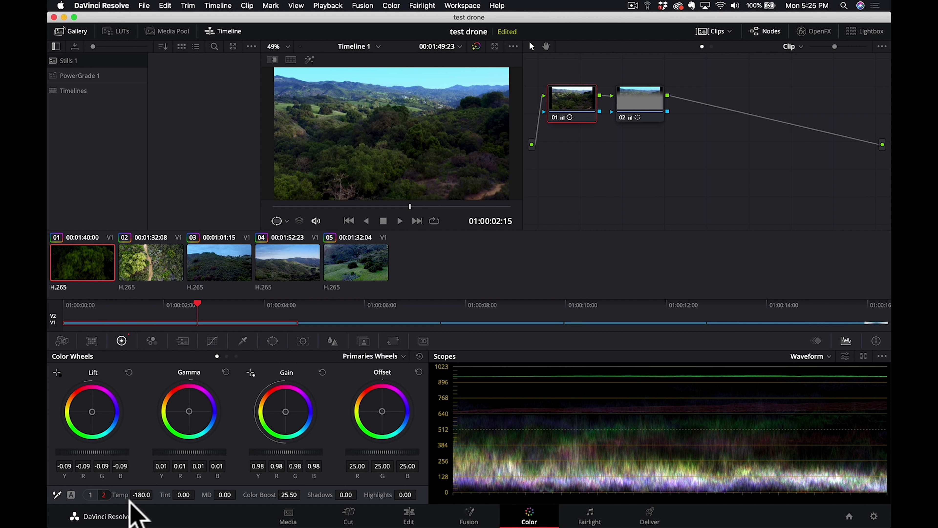
left_click_drag(155, 494, 196, 494)
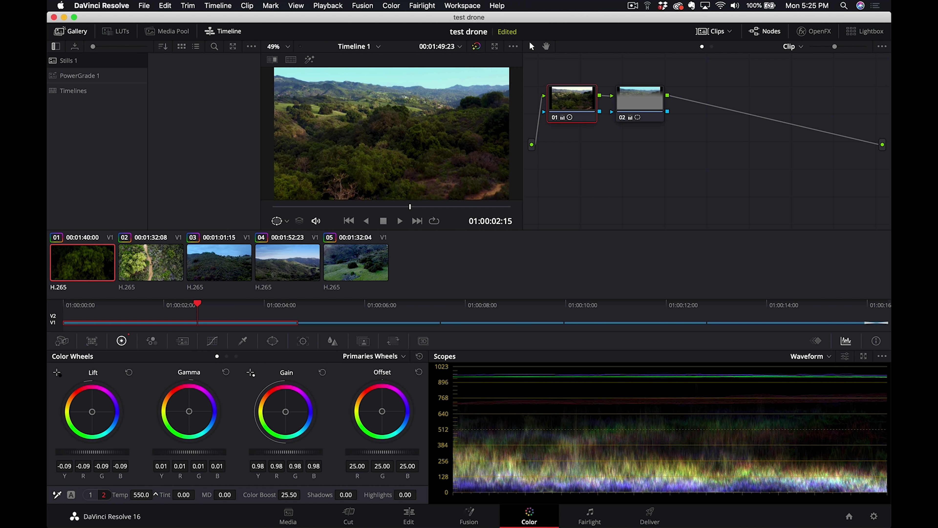
Select clips 02 and 03 and lower clip 03's temperature slightly.
left_click(164, 263)
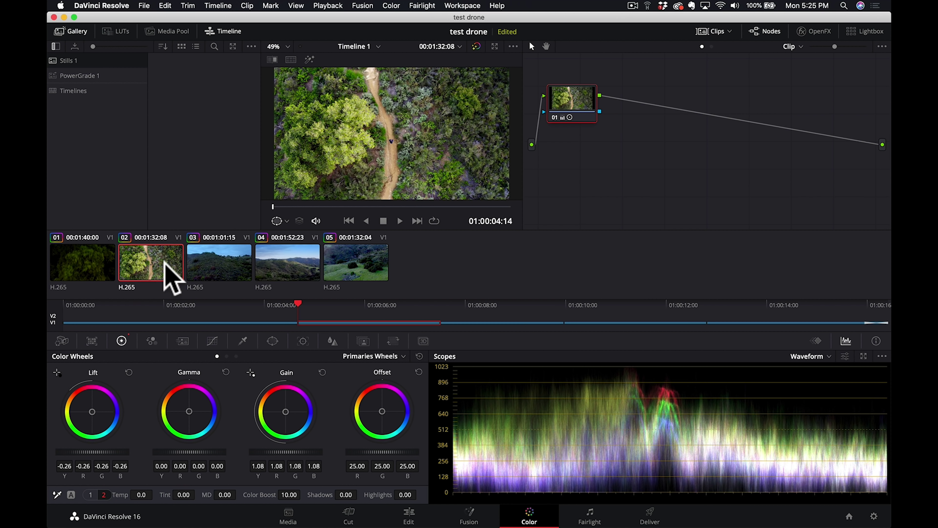
left_click(213, 271)
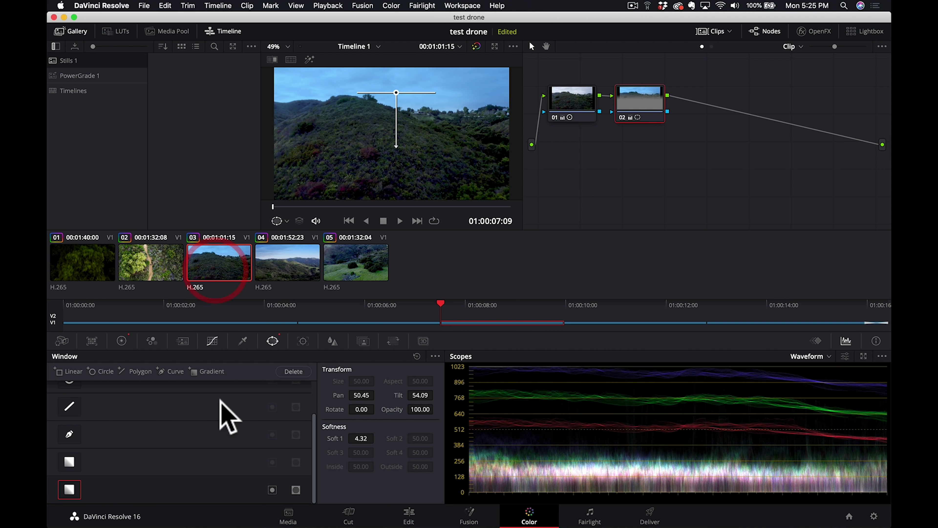
left_click(120, 339)
left_click(90, 494)
left_click(102, 495)
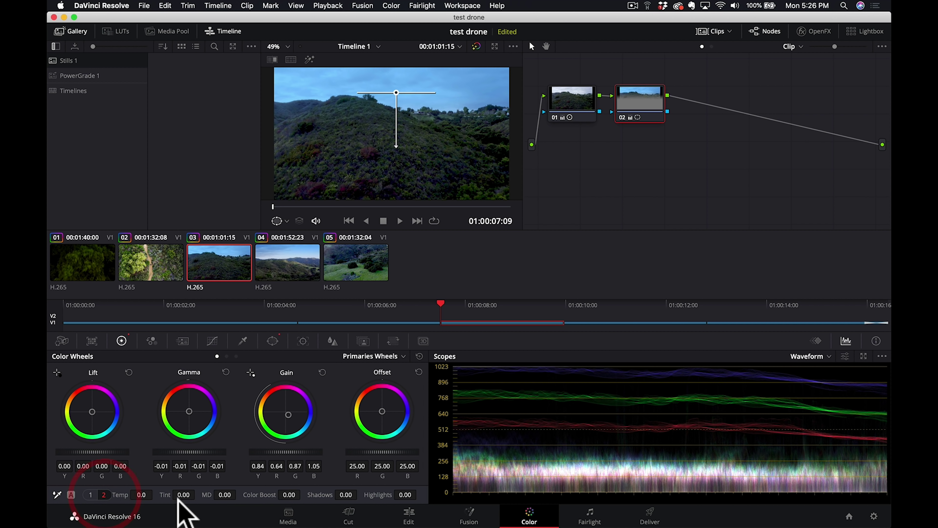
left_click_drag(155, 495, 145, 494)
Set clip 04's temperature to 480, cool its first node, and raise contrast to 1.300.
left_click(289, 278)
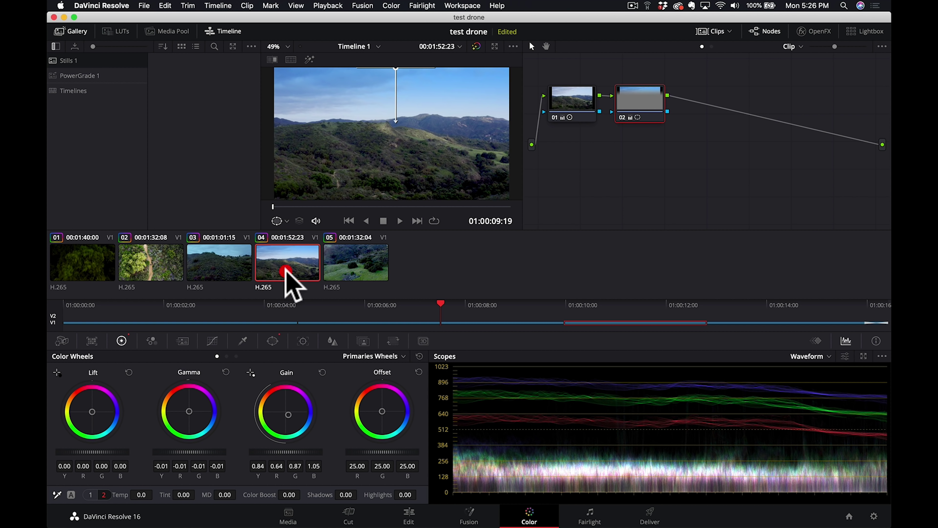
mouse_move(142, 495)
left_mouse_down()
mouse_move(157, 494)
mouse_move(140, 496)
left_mouse_up()
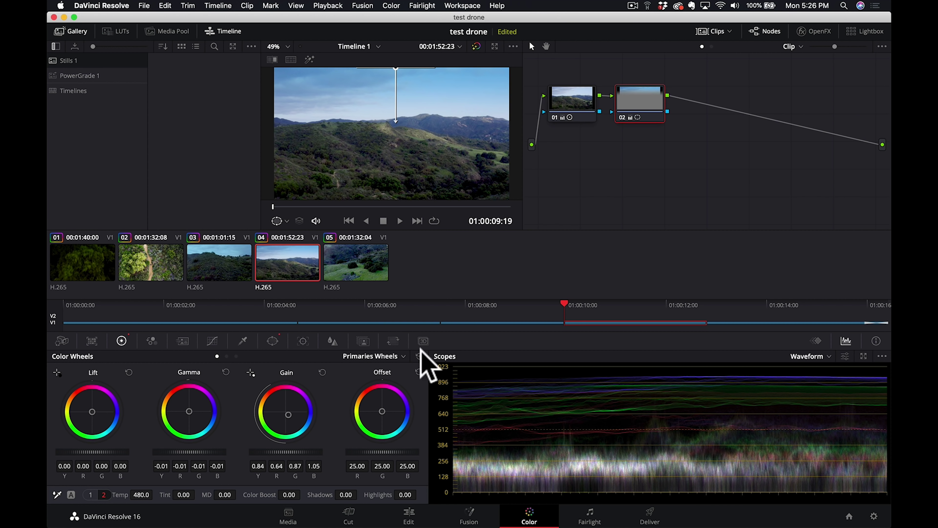
left_click(570, 102)
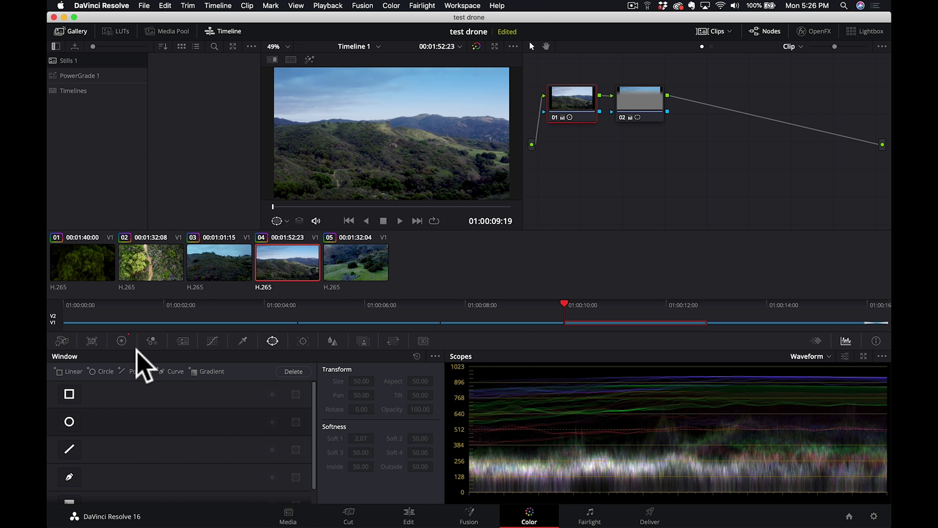
left_click(123, 341)
mouse_move(142, 495)
left_mouse_down()
mouse_move(133, 495)
mouse_move(155, 495)
left_mouse_up()
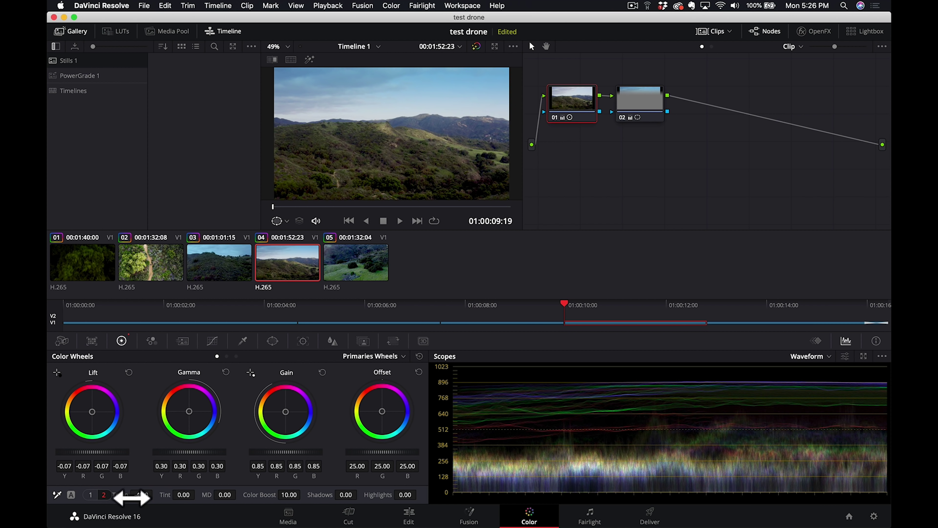
left_click(90, 494)
left_click_drag(221, 495, 222, 493)
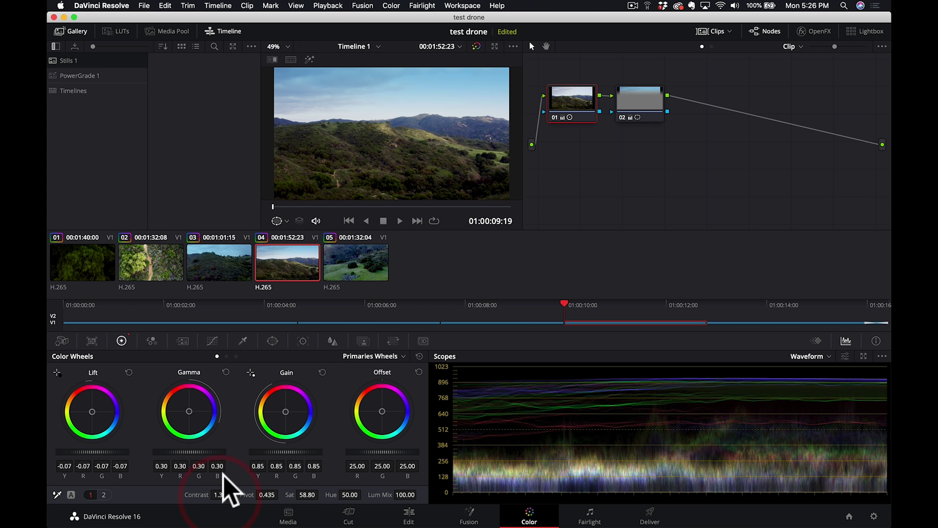
Warm clip 05's temperature to 110.0 and go back to the Edit page.
left_click(360, 279)
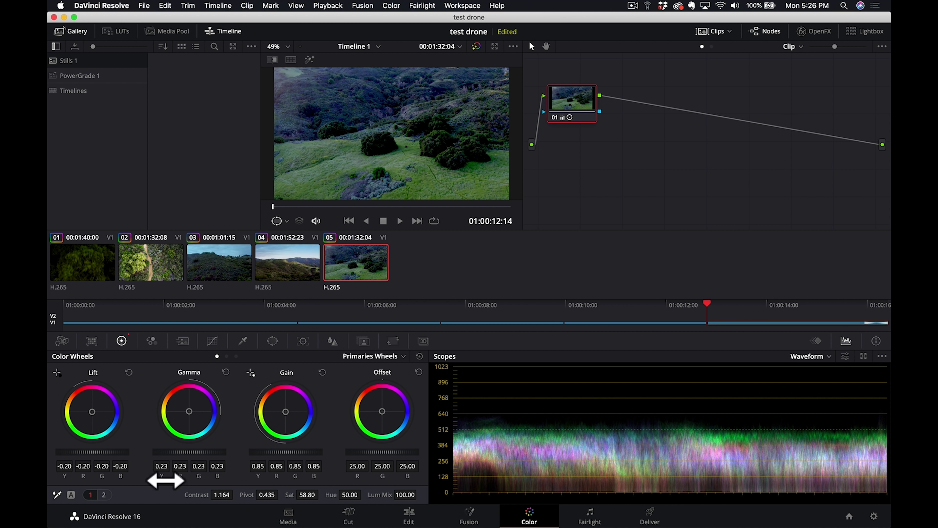
left_click(104, 494)
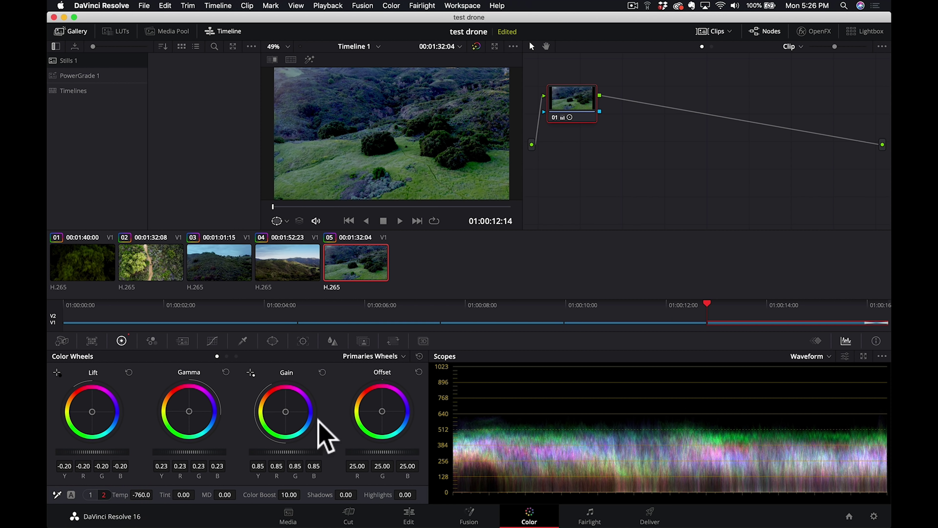
left_click_drag(140, 495, 151, 494)
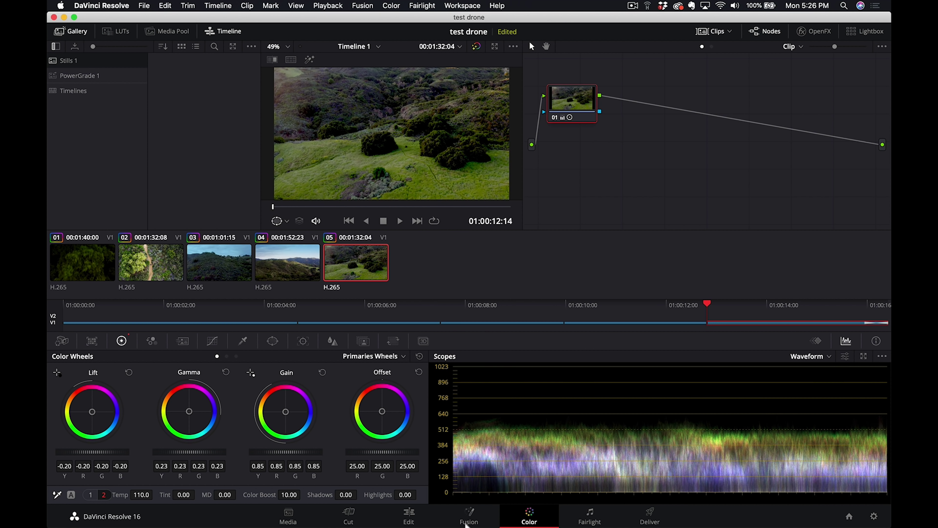
left_click(408, 516)
key("Home")
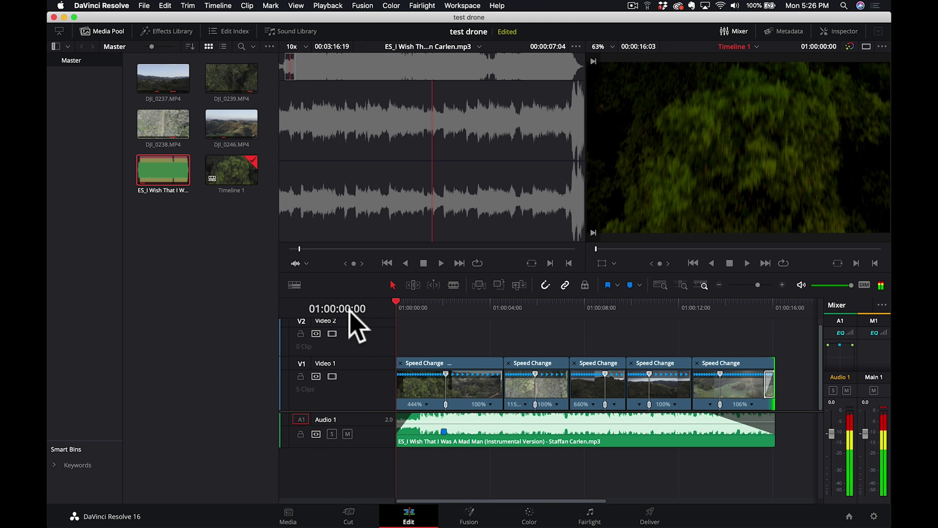
Play the timeline and roll the cut between clips 4 and 5 earlier to about 01:00:12:00.
key("space")
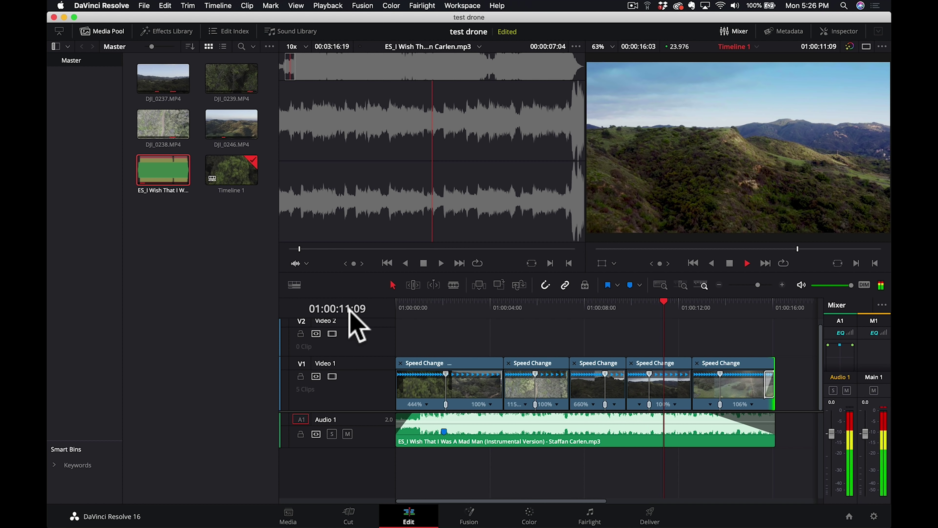
left_click(670, 311)
left_click(686, 302)
left_click(678, 302)
left_click(691, 395)
mouse_move(691, 395)
left_mouse_down()
mouse_move(679, 394)
mouse_move(692, 384)
left_mouse_up()
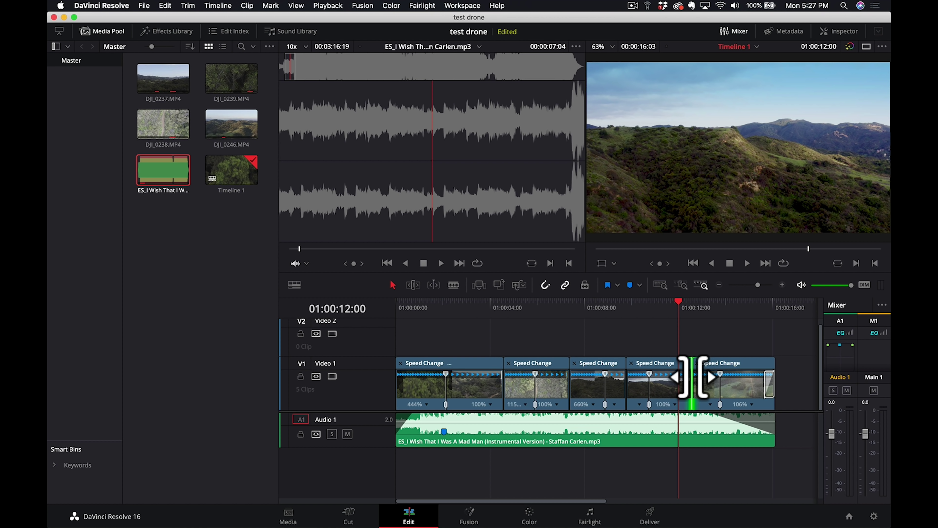
left_click_drag(692, 383, 677, 402)
Slide clip 5 left to close the gap and replay the timeline.
left_click_drag(737, 386, 724, 389)
left_click(412, 308)
key("space")
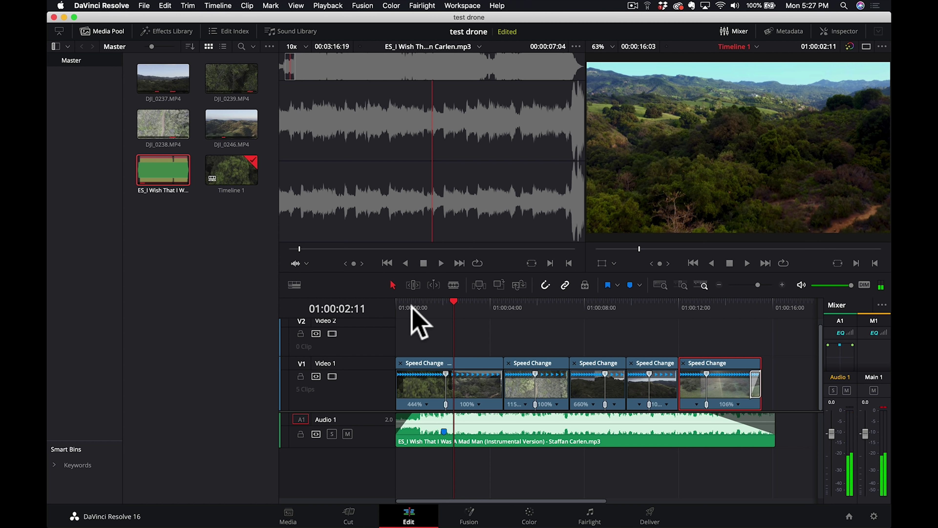
Place a Title Draw On Corners 2 Line from Effects Library Titles above Video 1 and shorten it.
left_click(55, 47)
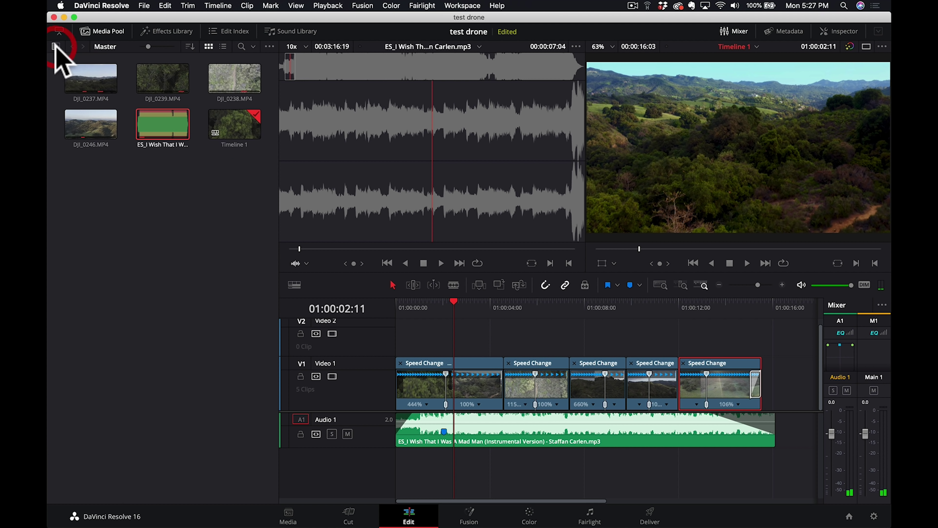
left_click(173, 31)
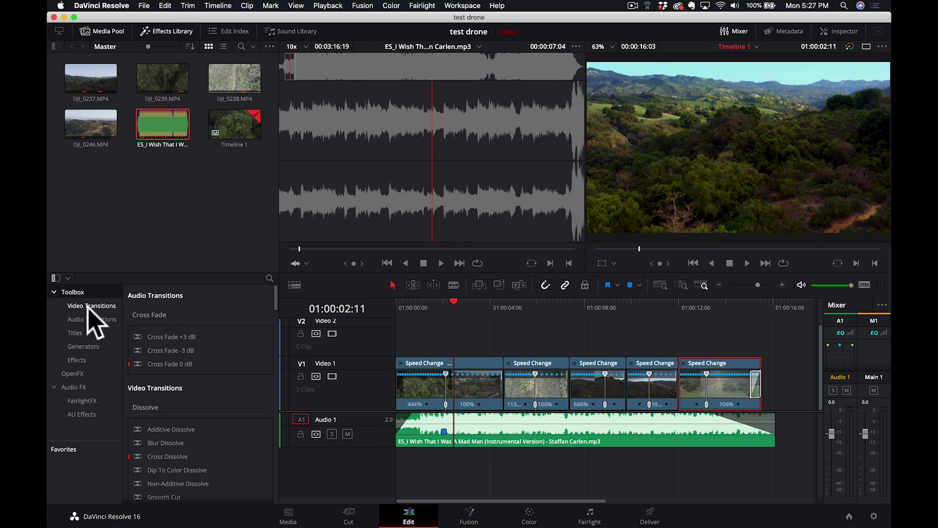
left_click(78, 331)
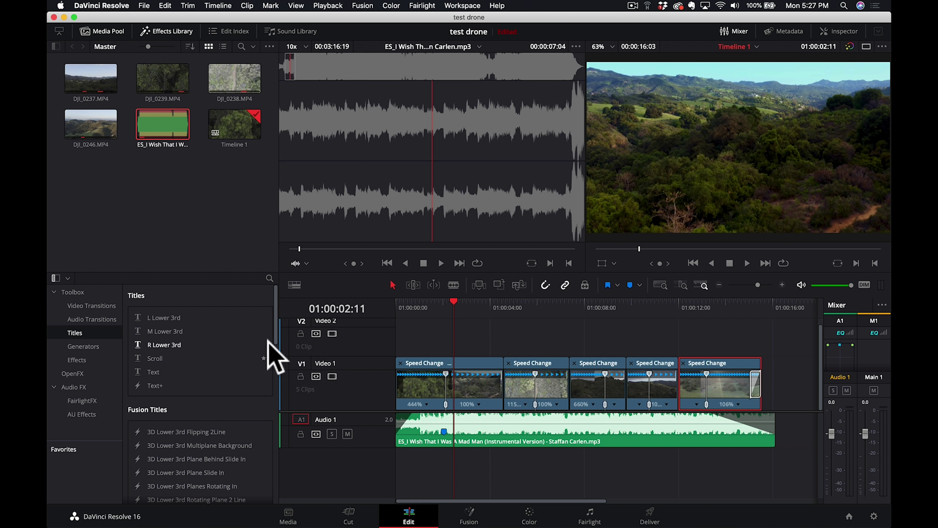
left_click_drag(277, 356, 283, 392)
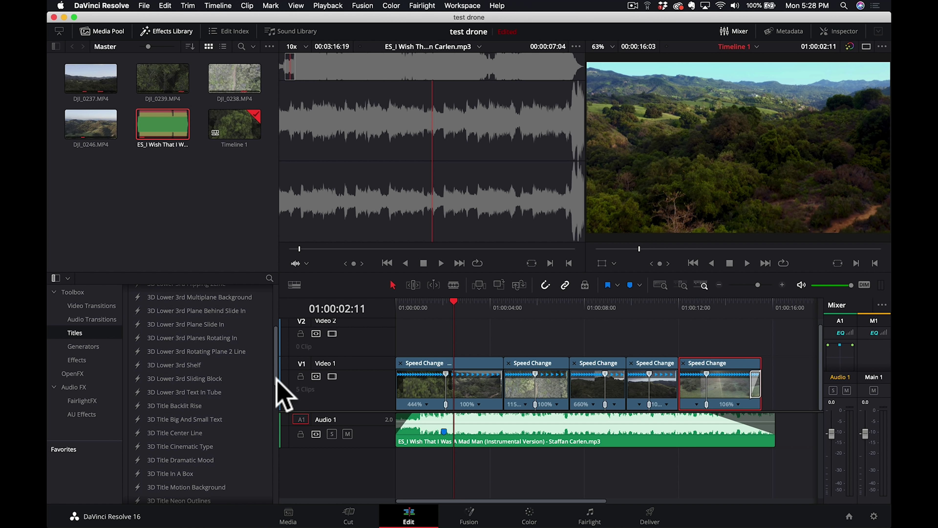
left_click(838, 31)
scroll(199, 388, "down", 10)
mouse_move(187, 414)
left_mouse_down()
mouse_move(415, 335)
mouse_move(406, 354)
mouse_move(398, 336)
mouse_move(424, 342)
left_mouse_up()
mouse_move(511, 342)
left_mouse_down()
mouse_move(497, 343)
mouse_move(487, 327)
mouse_move(472, 346)
mouse_move(477, 388)
mouse_move(459, 363)
left_mouse_up()
left_click_drag(435, 309, 472, 318)
left_click(477, 382)
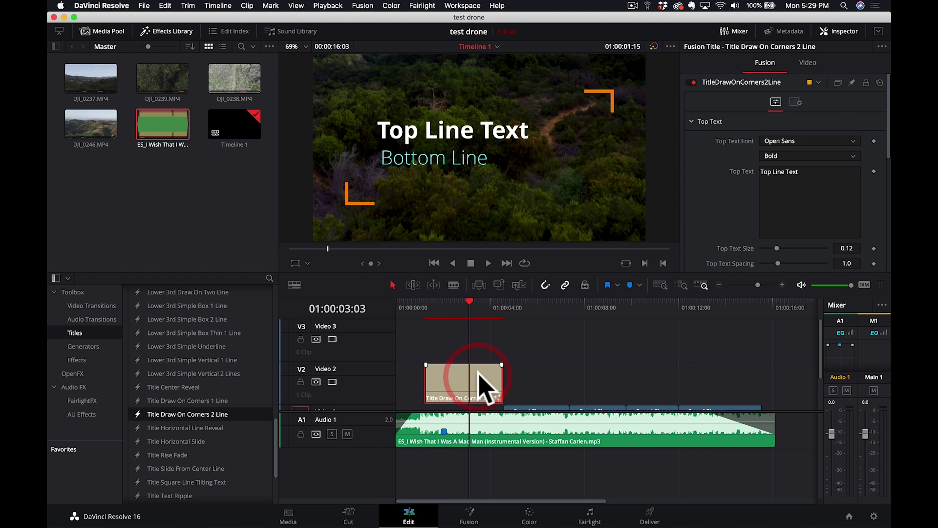
Change the title's Top Text to 'A video by' and the Bottom Text to the author's name.
left_click(838, 32)
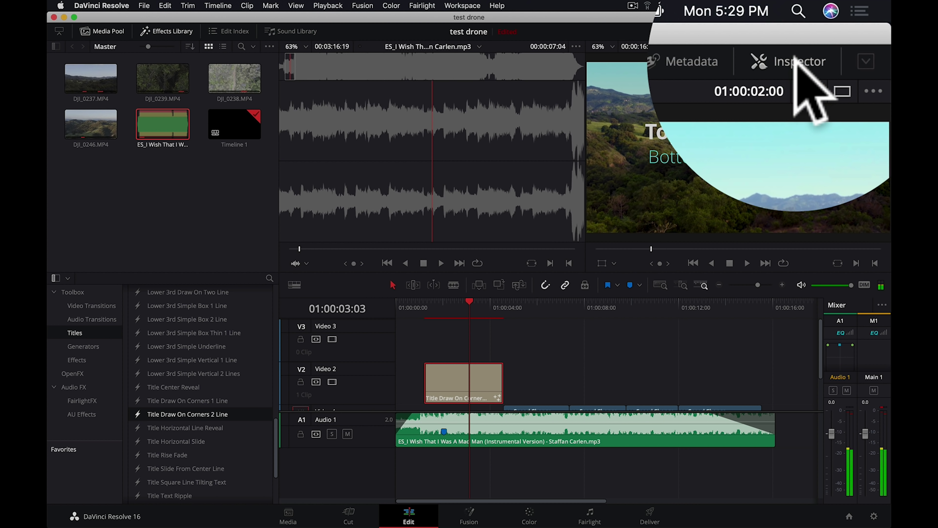
left_click(837, 31)
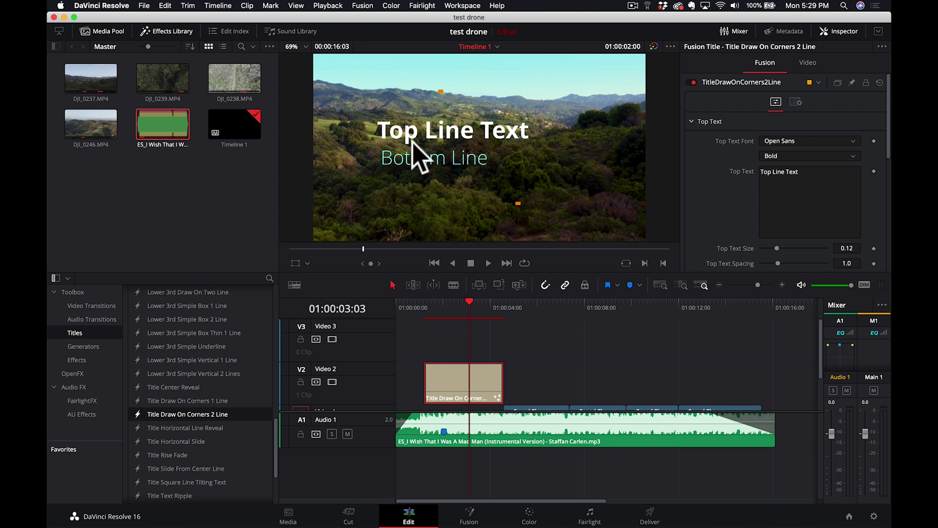
left_click_drag(818, 173, 754, 170)
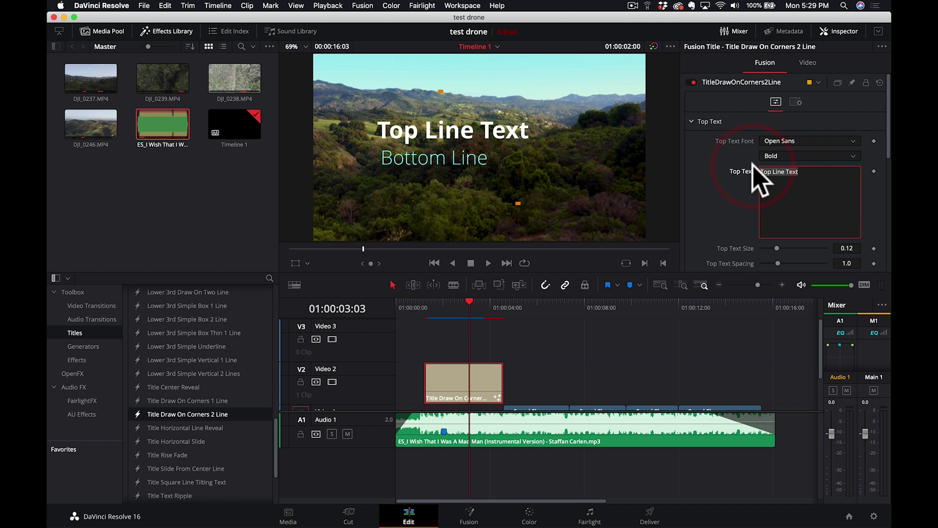
type("A video by")
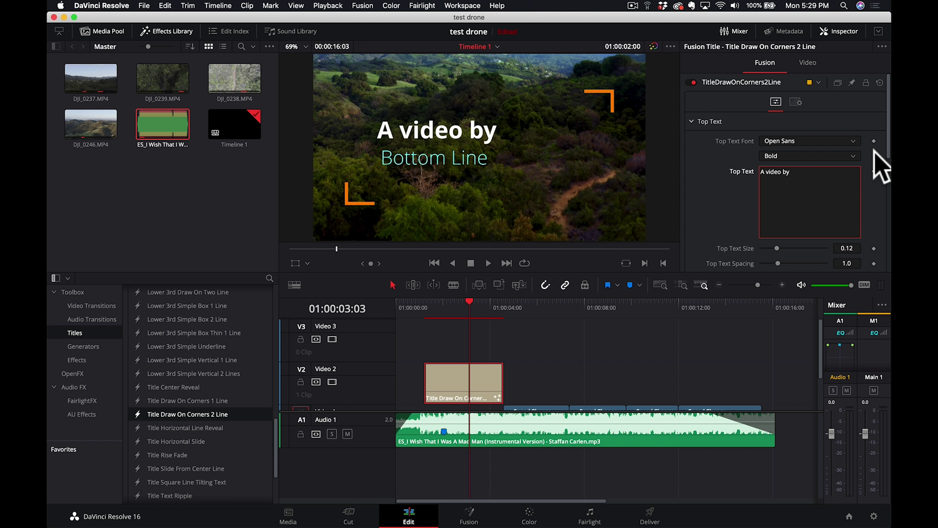
left_click_drag(886, 163, 889, 281)
left_click(692, 238)
left_click_drag(889, 175, 889, 201)
left_click(757, 203)
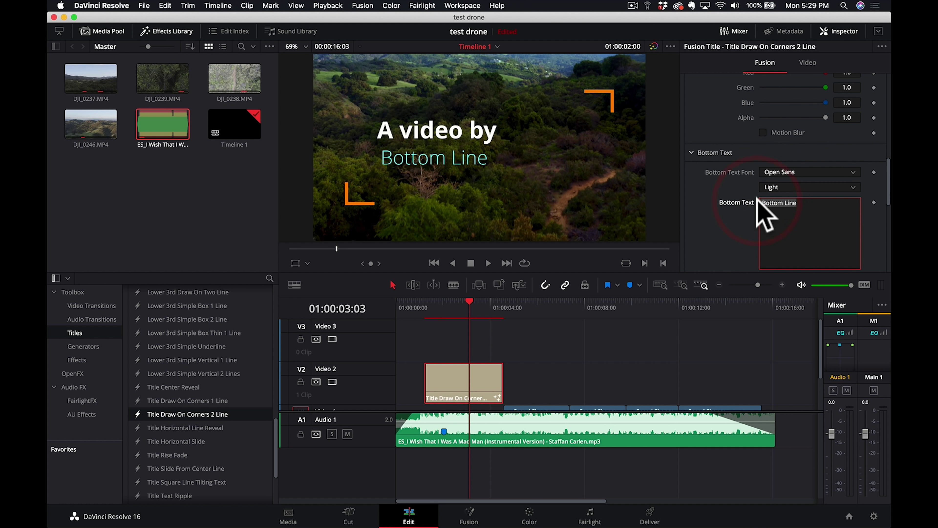
type("Serge Ramelli")
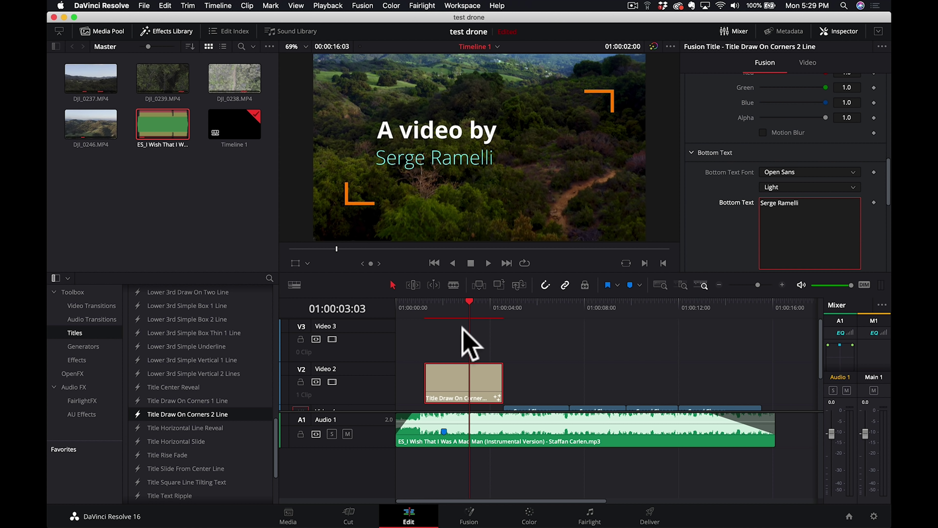
Play back the title, then extend its left edge to the timeline start.
left_click(459, 307)
left_click_drag(462, 309, 346, 306)
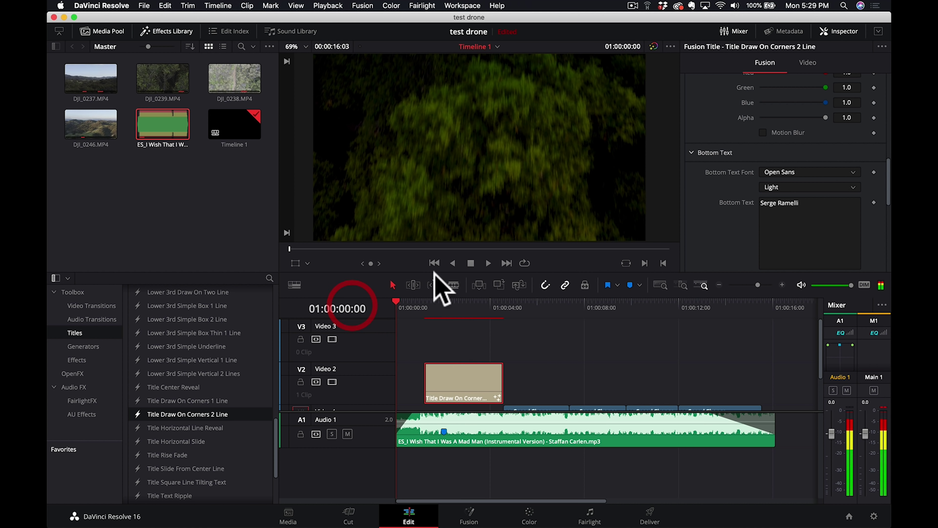
left_click(488, 262)
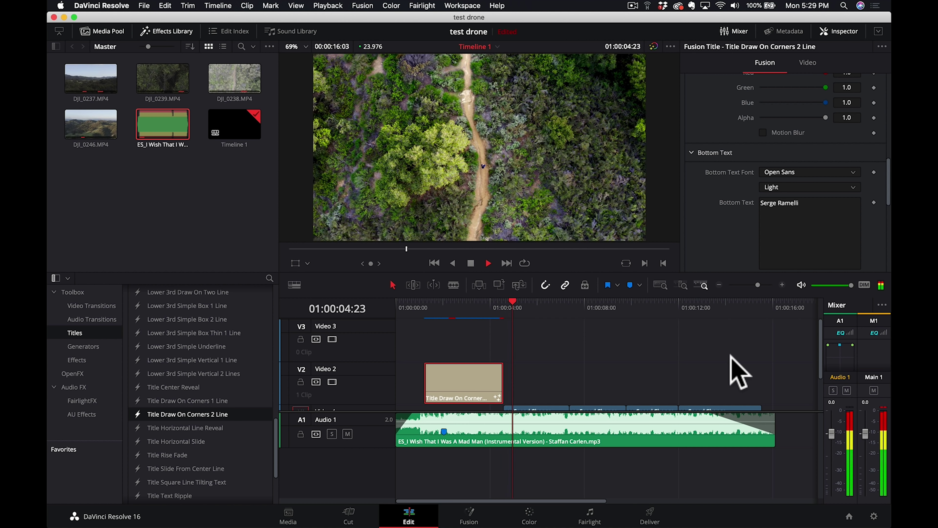
key("space")
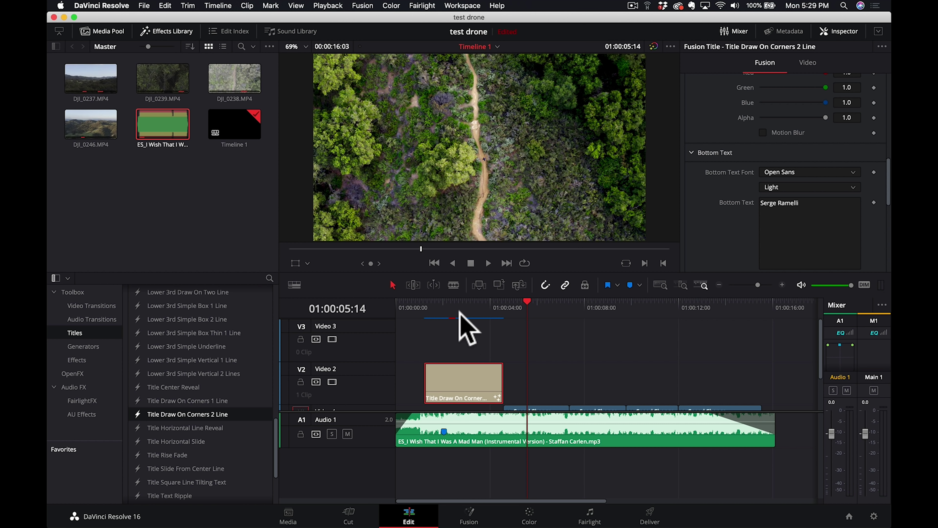
key("Home")
key("space")
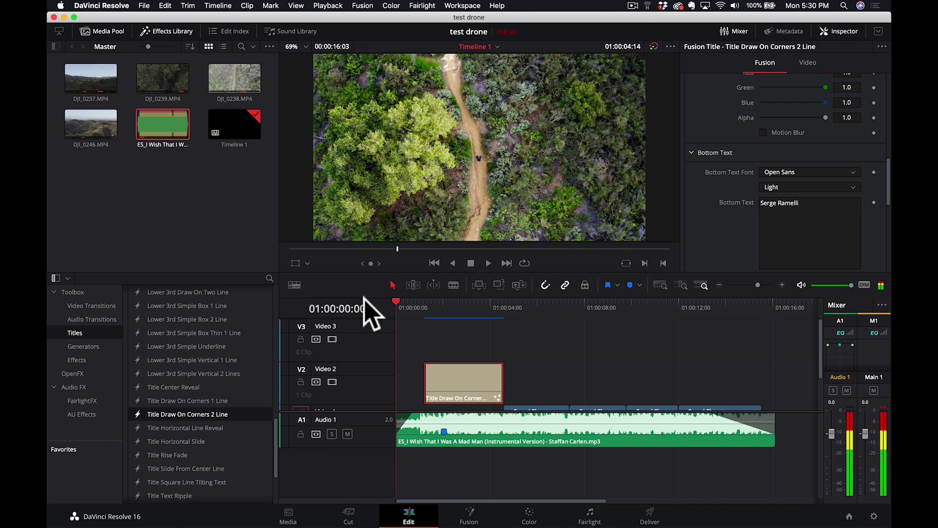
left_click(359, 300)
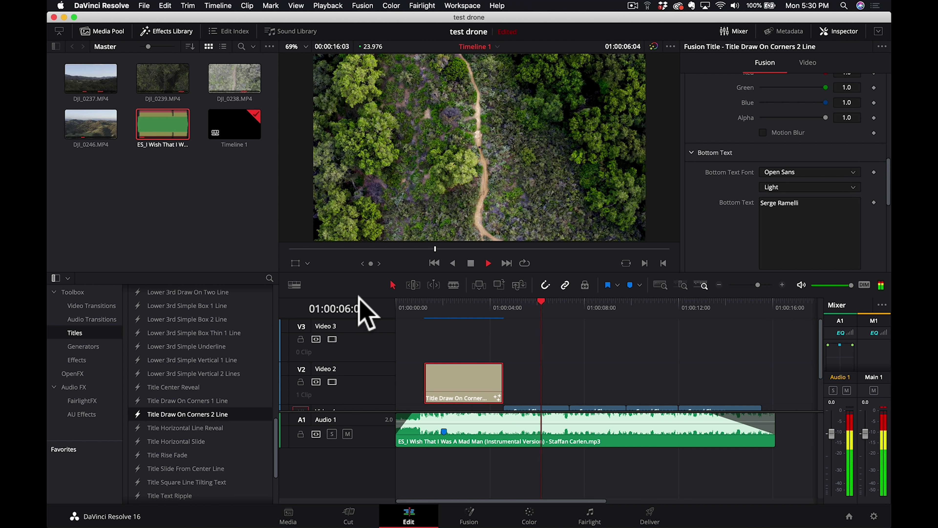
key("space")
left_click_drag(428, 386, 396, 387)
left_click_drag(441, 306, 345, 295)
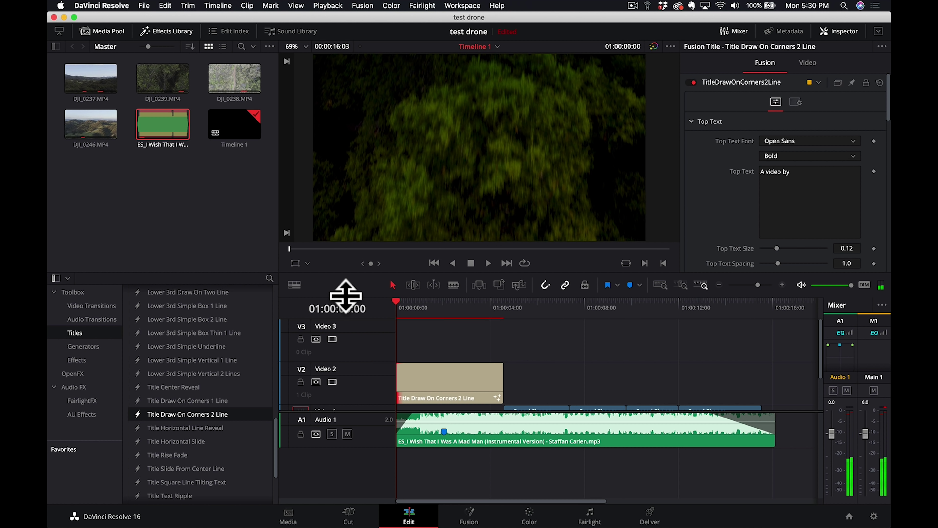
Move the V2 title slightly later and play the edit from the start to review it.
key("space")
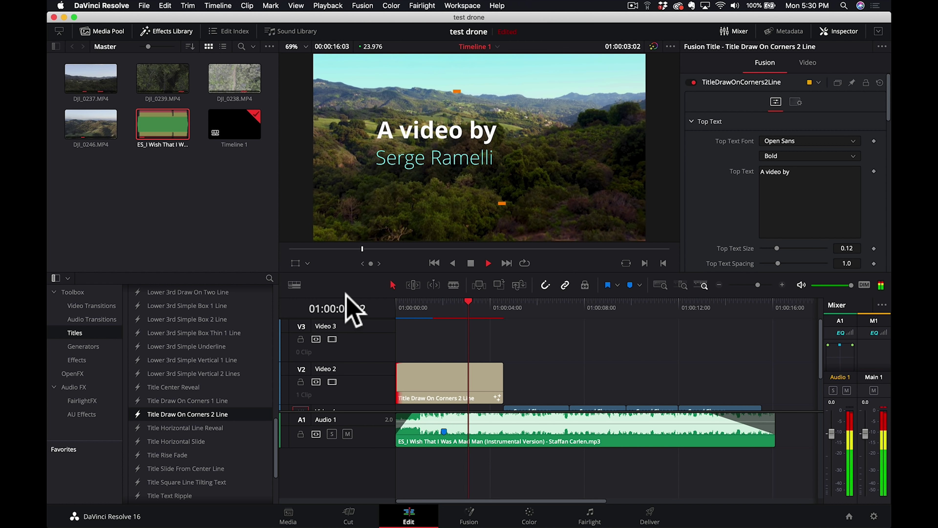
key("space")
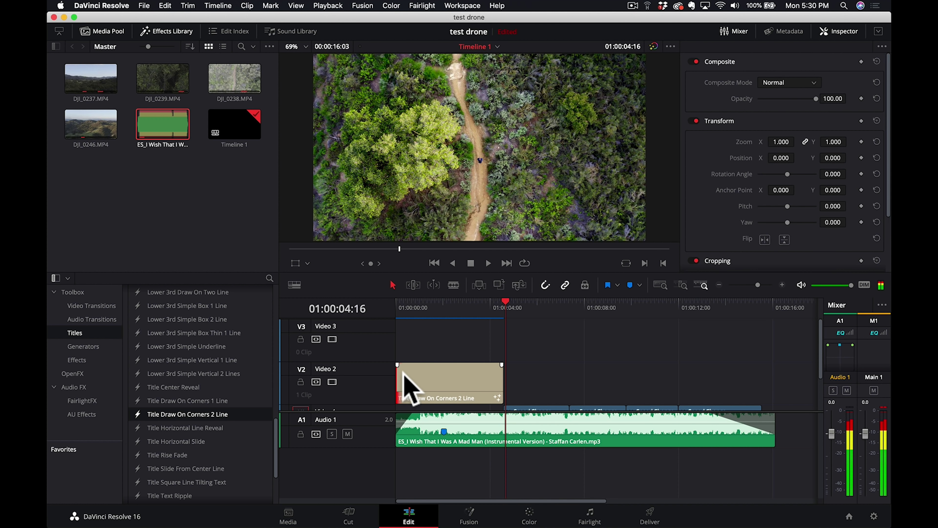
left_click_drag(419, 391, 473, 388)
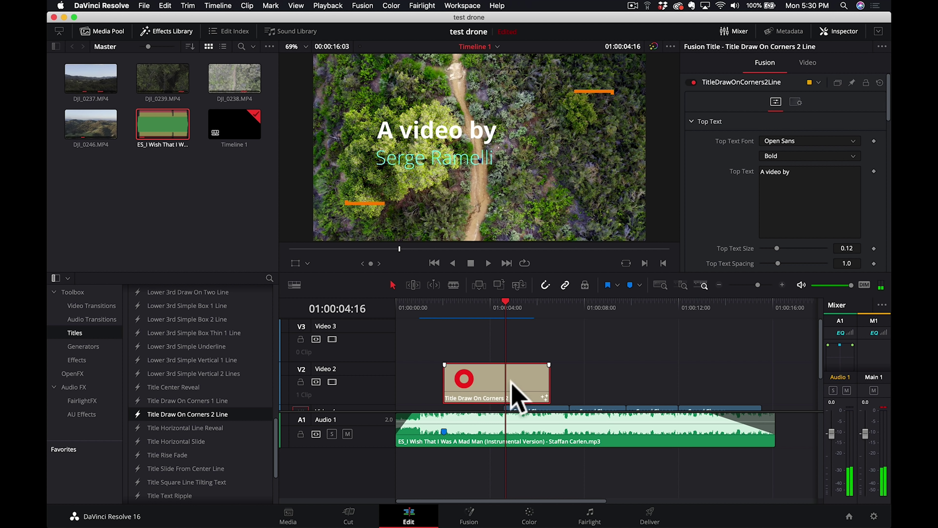
left_click_drag(505, 385, 505, 384)
key("Home")
left_click(309, 295)
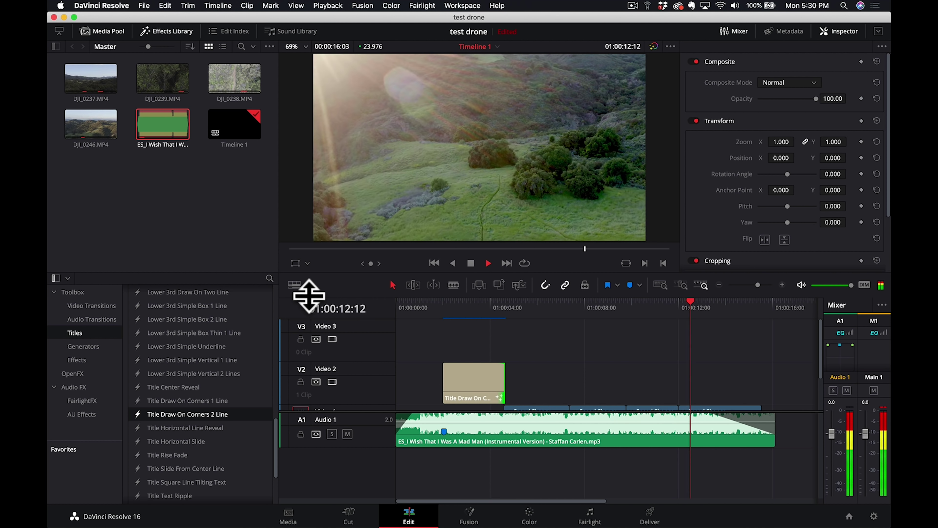
key("space")
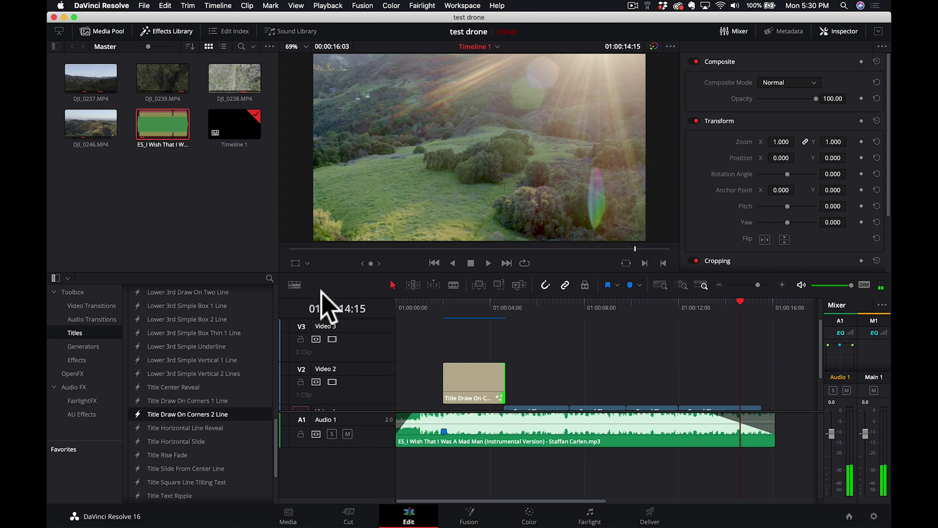
Render the timeline with the YouTube 1080p preset as 'My Intro English' via the render queue.
left_click(650, 514)
left_click(114, 76)
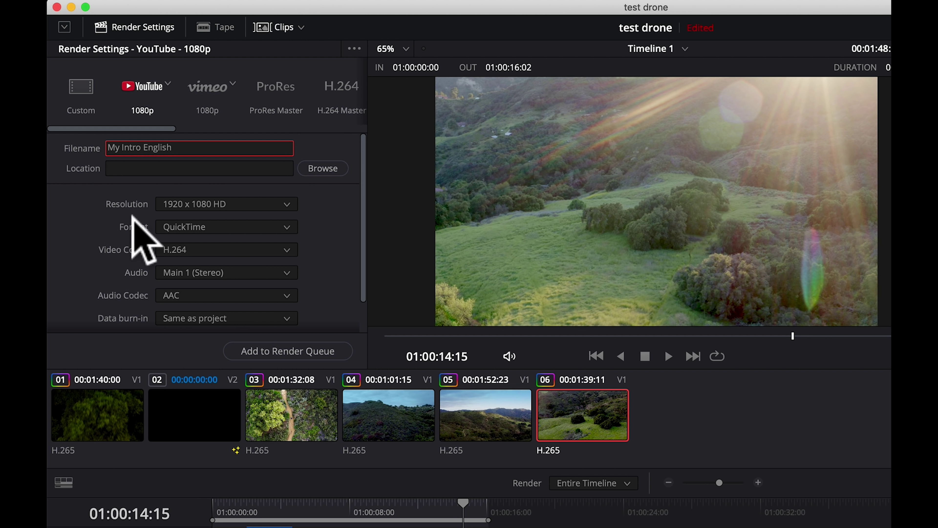
left_click(321, 169)
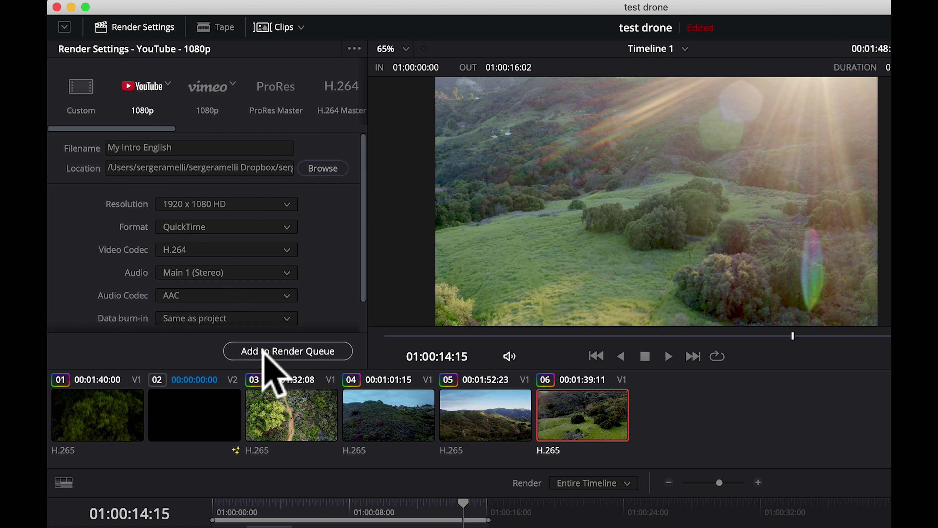
left_click(287, 350)
left_click(937, 348)
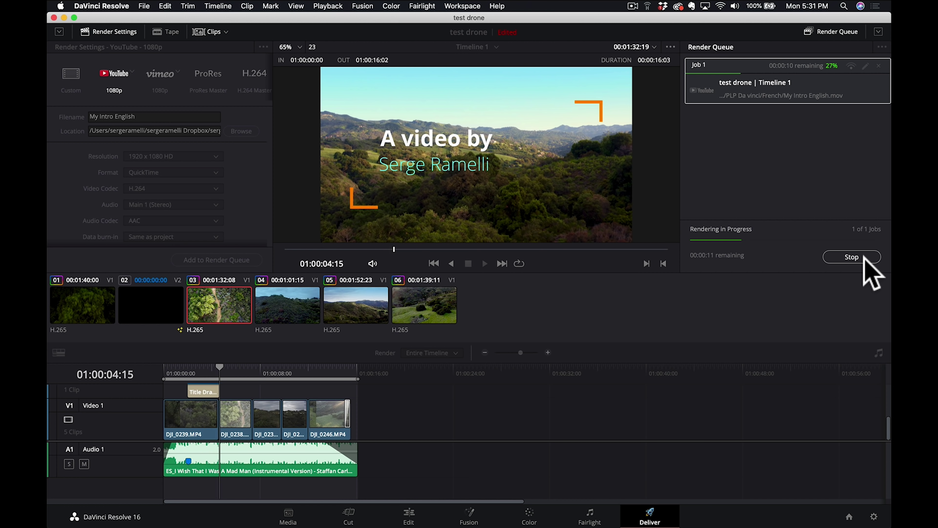